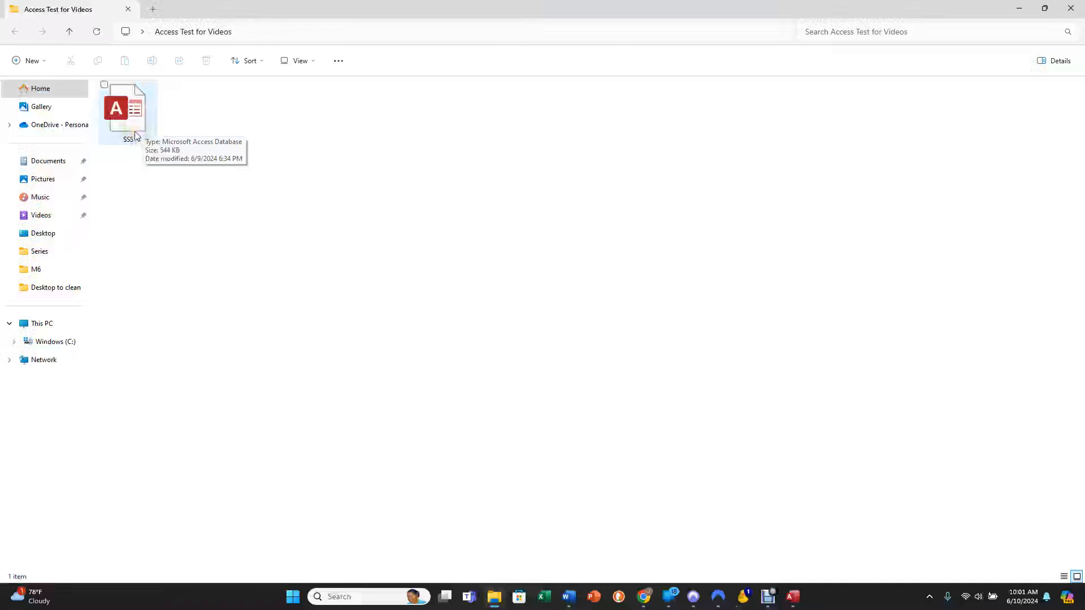
# Make a copy of the SSS database file in the Access Test for Videos folder.
pyautogui.doubleClick(134, 136)
pyautogui.doubleClick(134, 135)
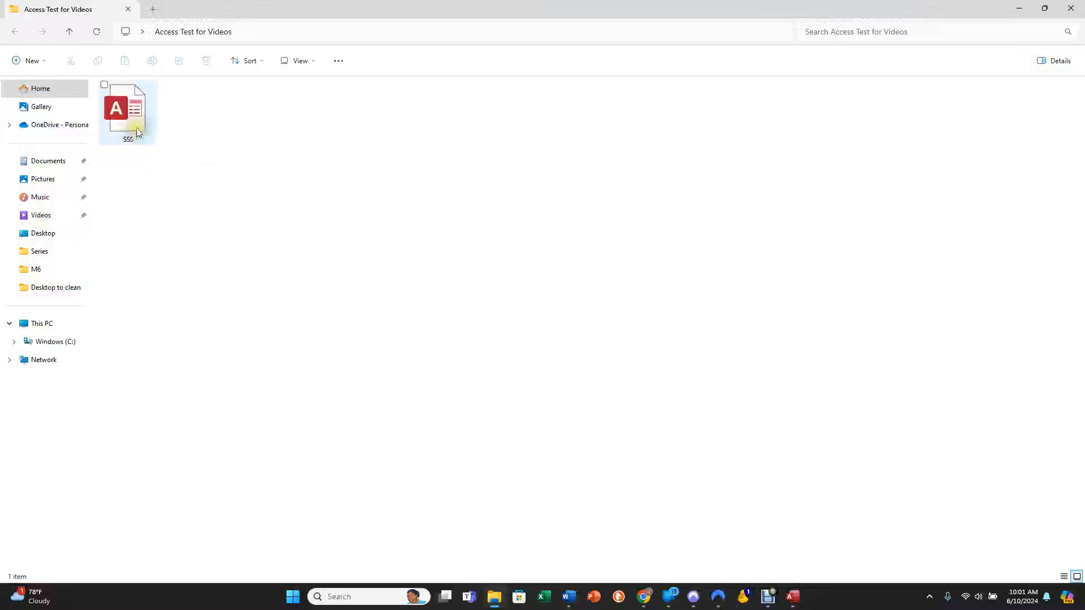
pyautogui.click(138, 132)
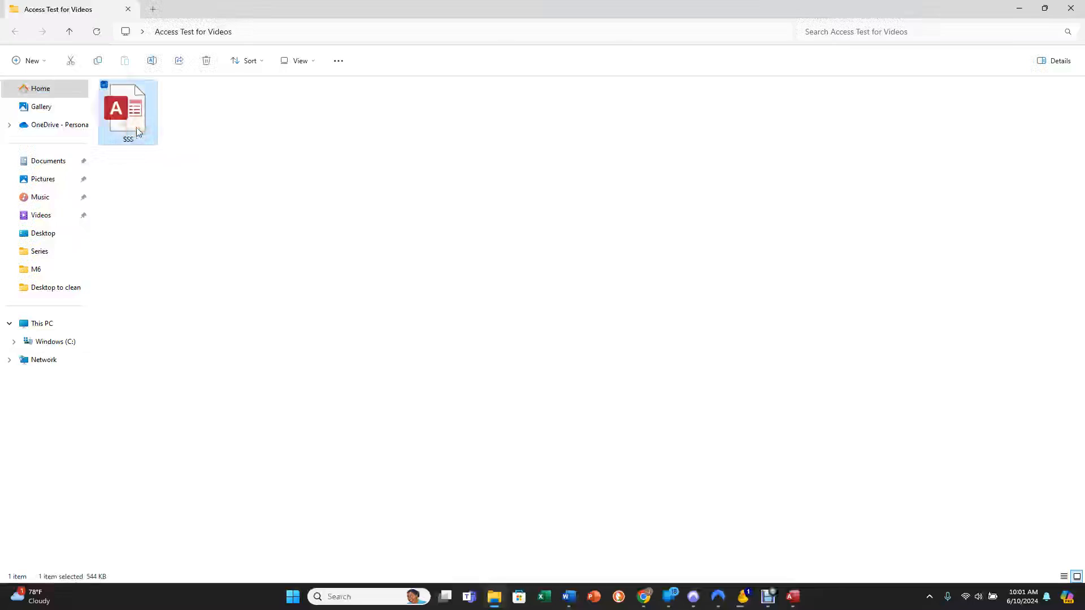
pyautogui.rightClick(136, 128)
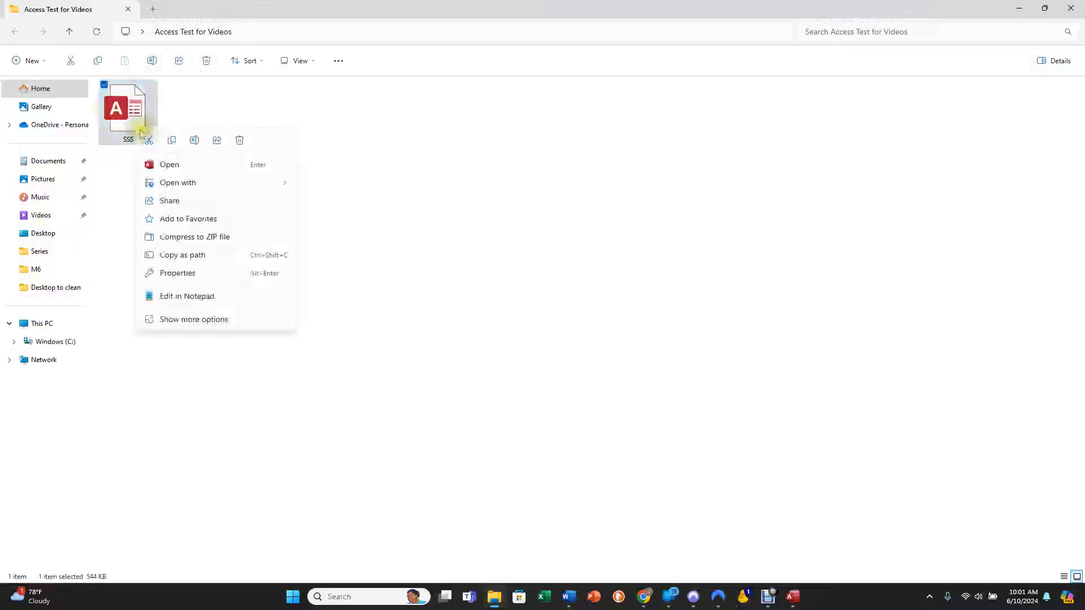
pyautogui.click(169, 141)
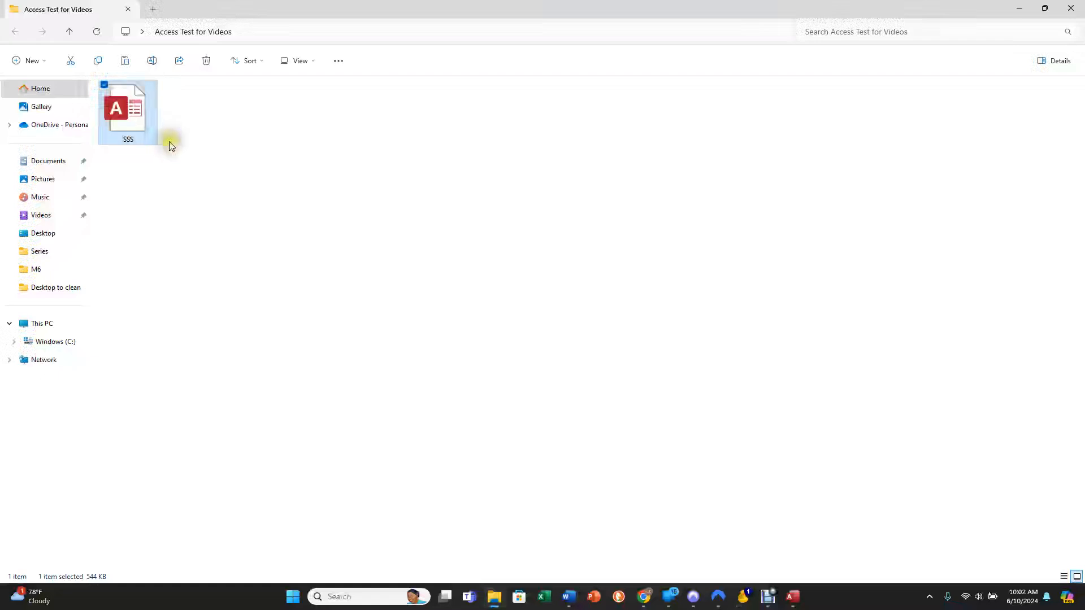
pyautogui.rightClick(212, 141)
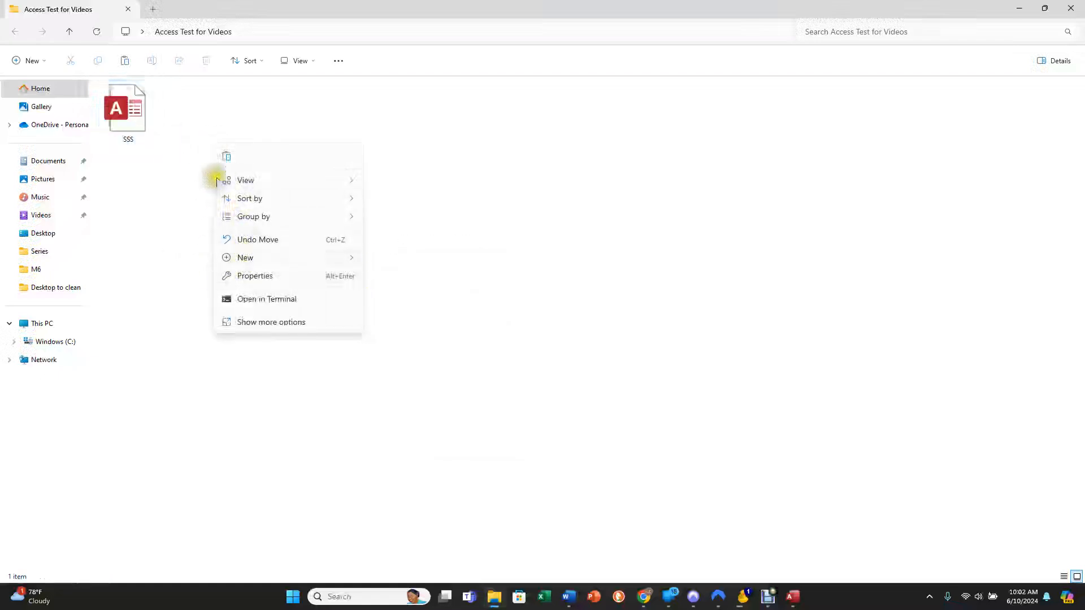
pyautogui.click(225, 158)
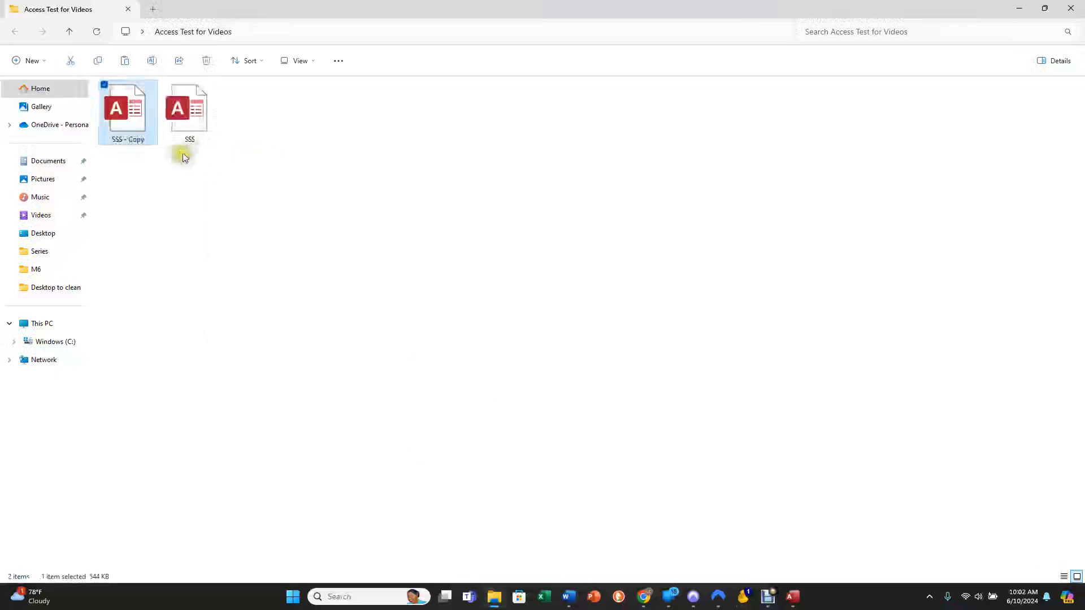
# Add a second copy of the SSS database file to the same folder.
pyautogui.moveTo(184, 129); pyautogui.dragTo(303, 129)
pyautogui.click(211, 168)
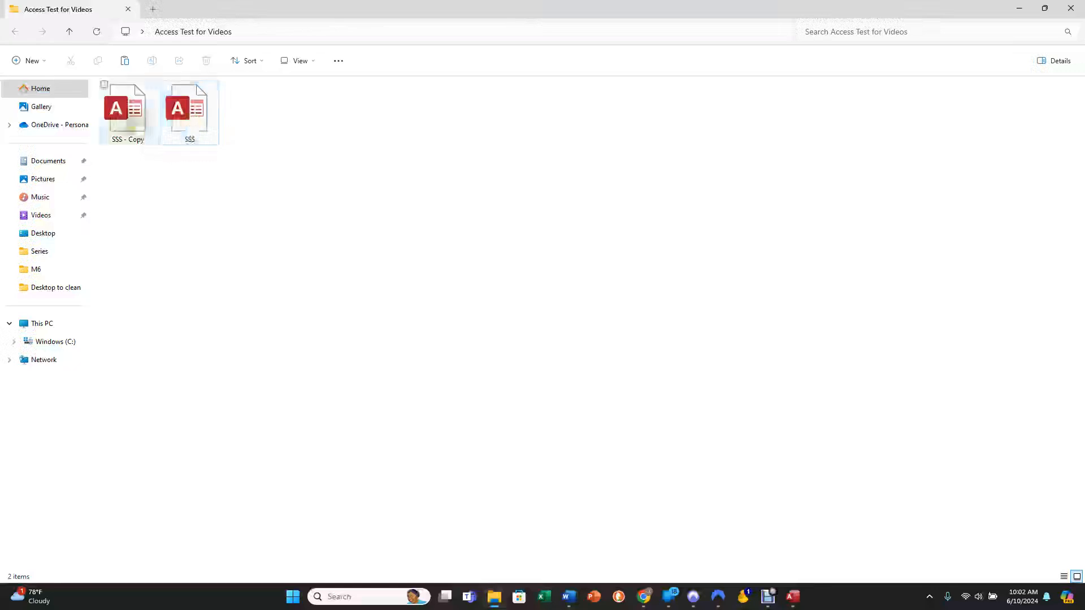
pyautogui.click(194, 127)
pyautogui.rightClick(192, 125)
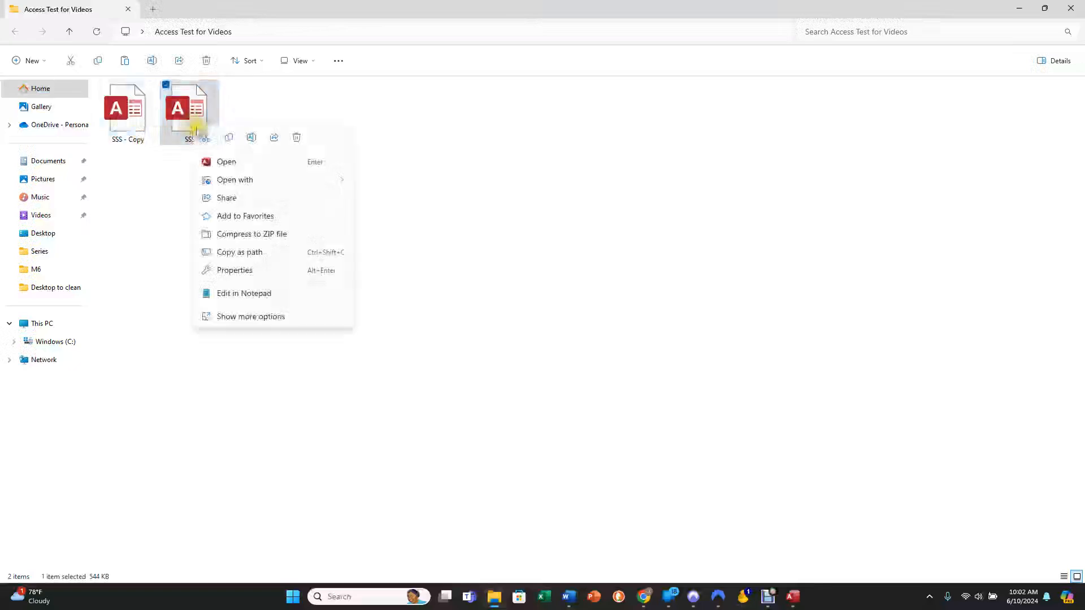
pyautogui.click(408, 145)
pyautogui.rightClick(408, 145)
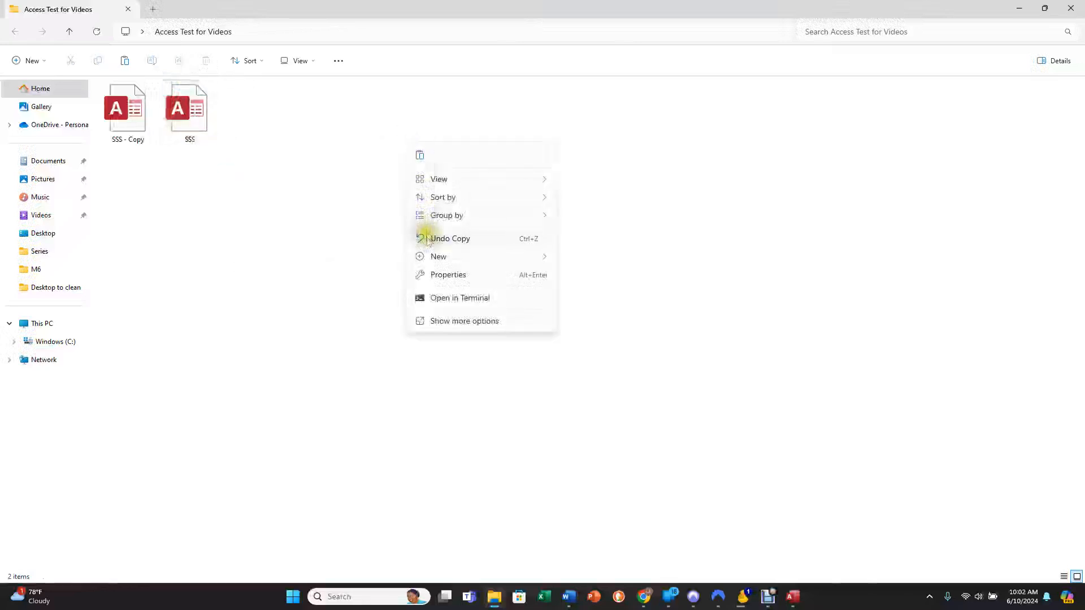
pyautogui.click(422, 156)
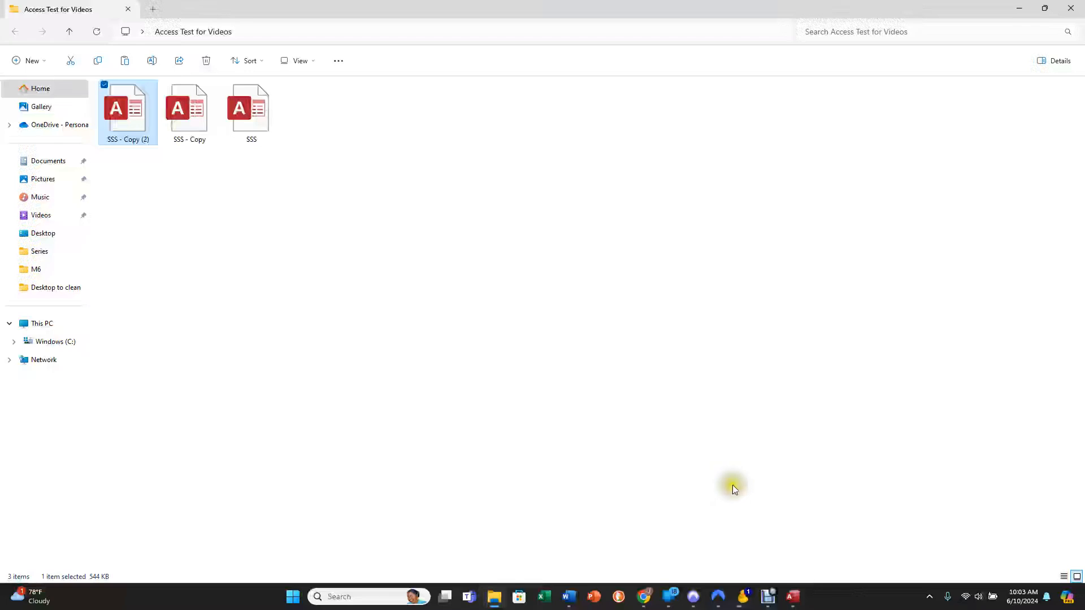
# Switch to Access and open the tblCustomer table of the SSS database.
pyautogui.click(793, 596)
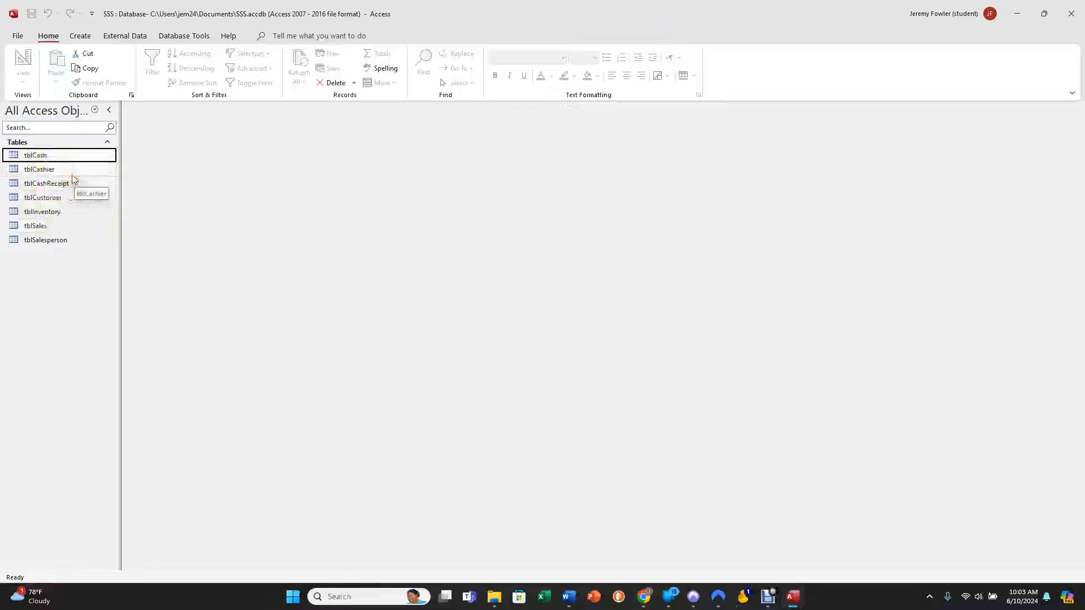
pyautogui.doubleClick(45, 156)
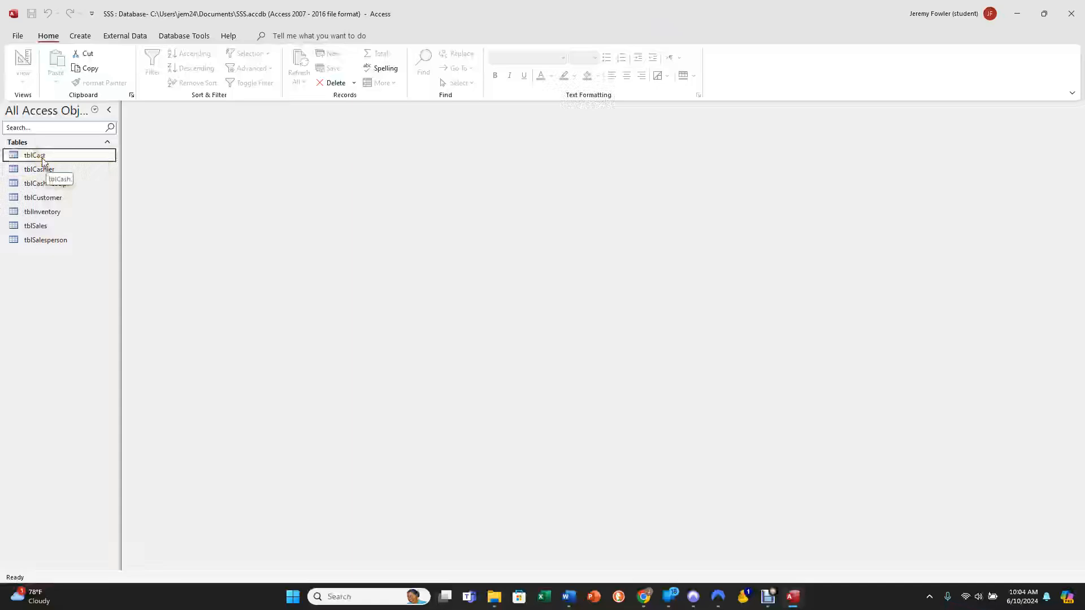
pyautogui.click(39, 159)
pyautogui.click(44, 199)
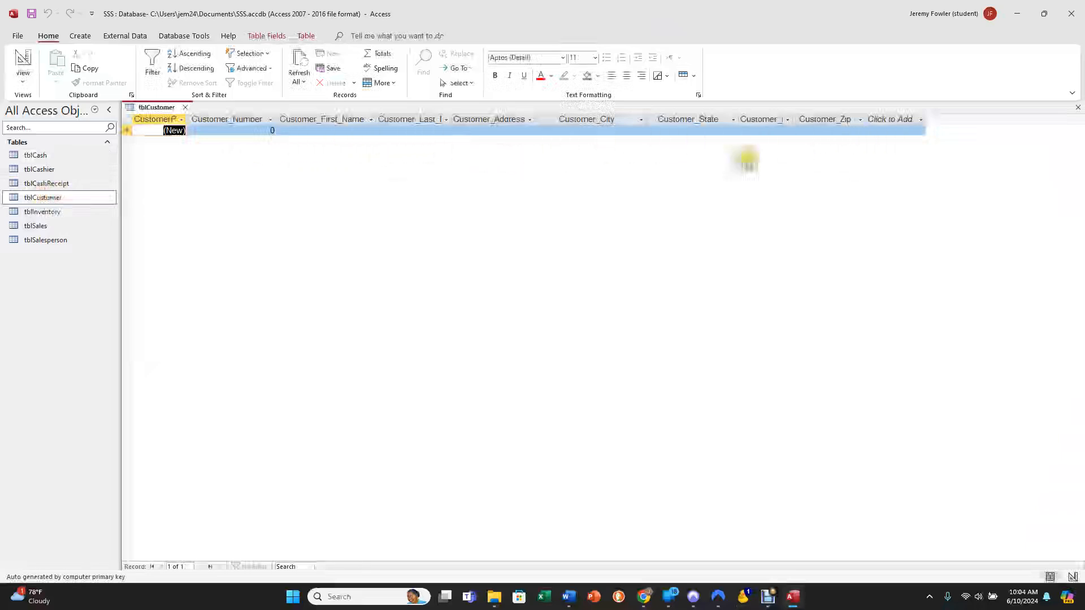
# Start a new tblCustomer record with the customer's first name and street address, leaving the customer number and last name unfilled.
pyautogui.click(256, 131)
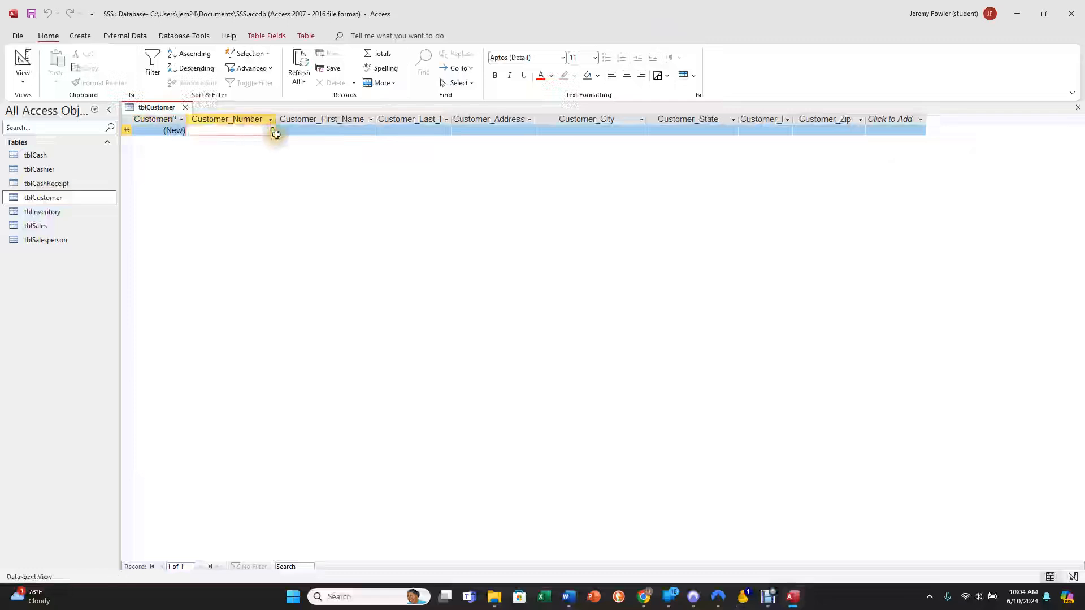
pyautogui.click(315, 131)
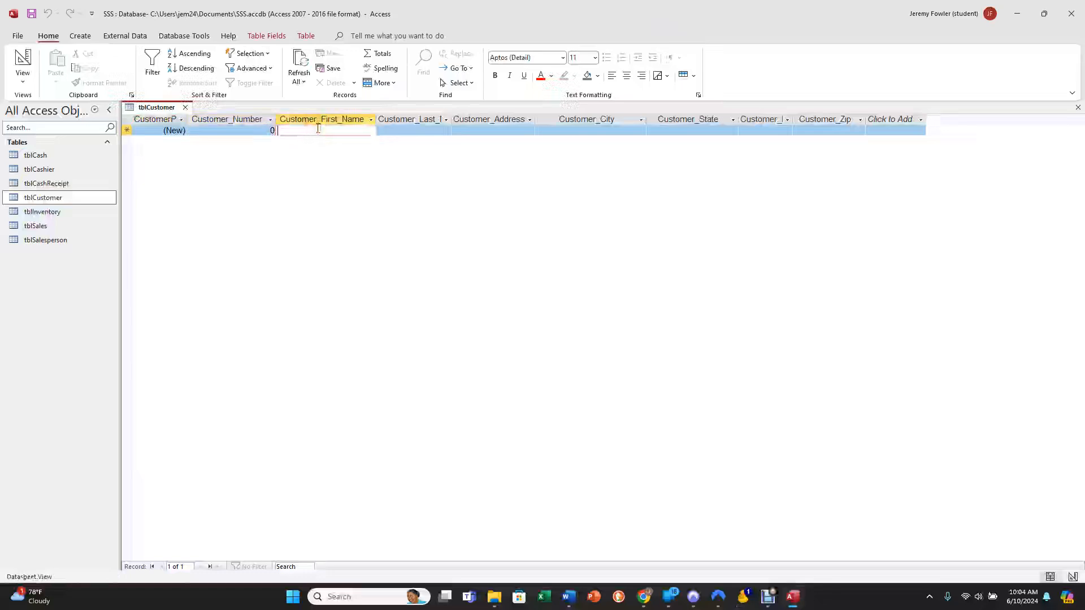
pyautogui.write('Jeremy')
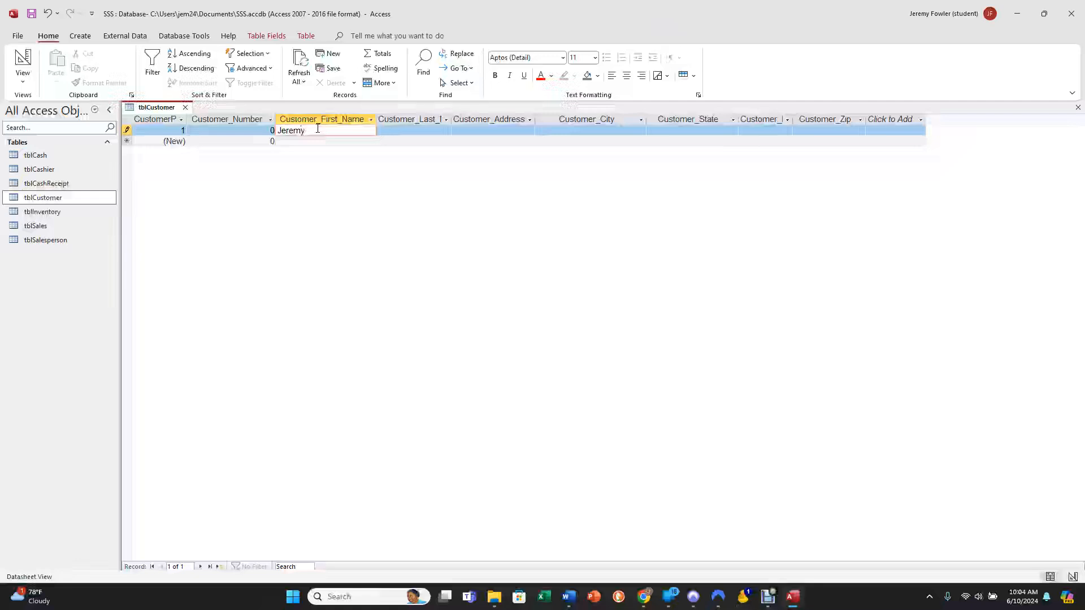
pyautogui.click(386, 130)
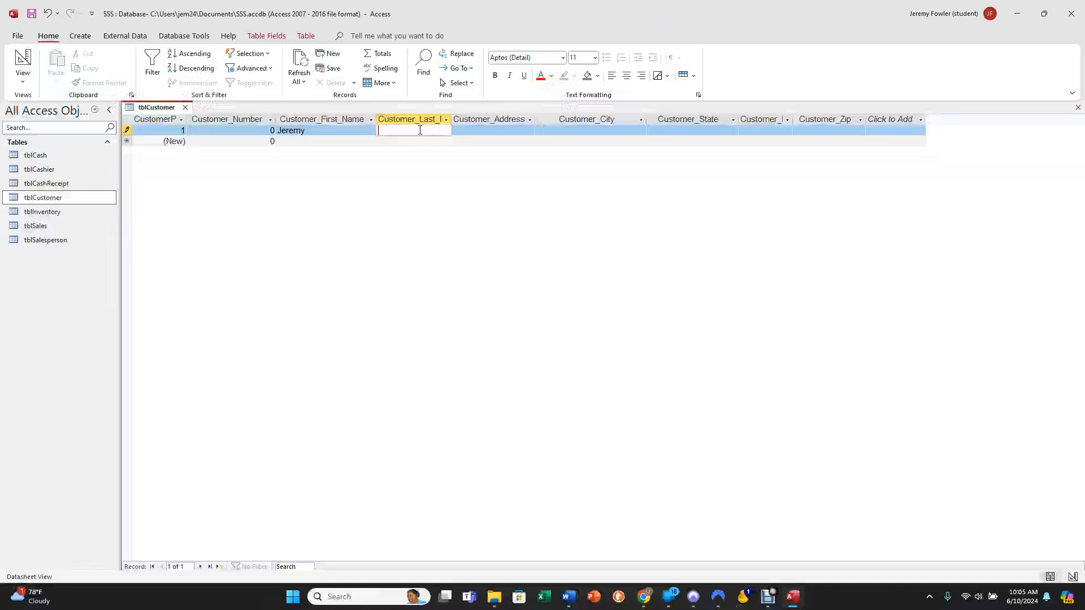
pyautogui.click(463, 129)
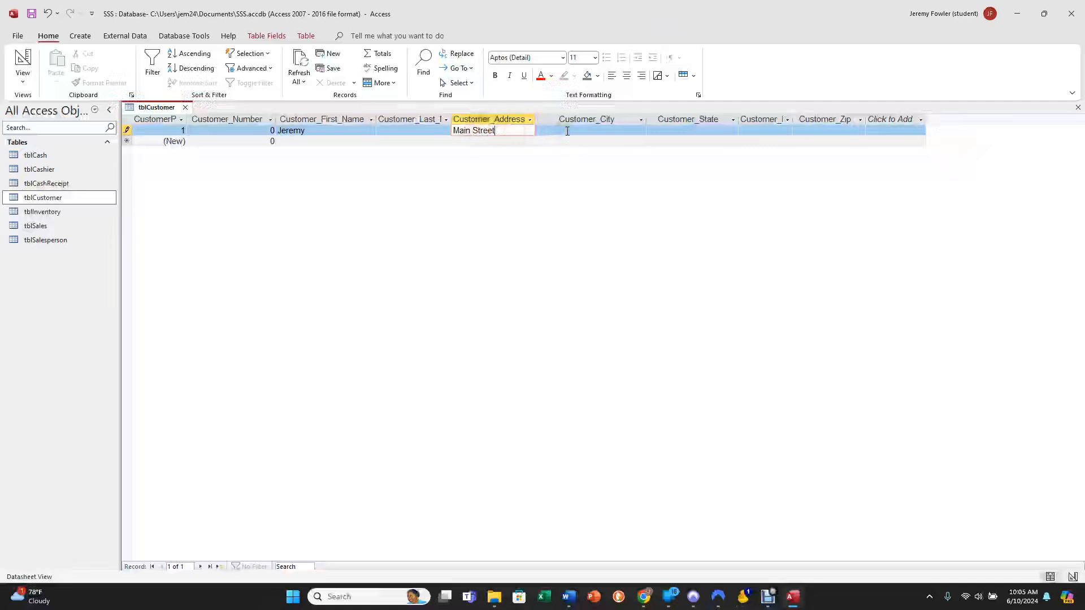
# Move forward and backward through the fields of the new customer record, ending in Customer_City.
pyautogui.press('Tab')
pyautogui.press('Tab')
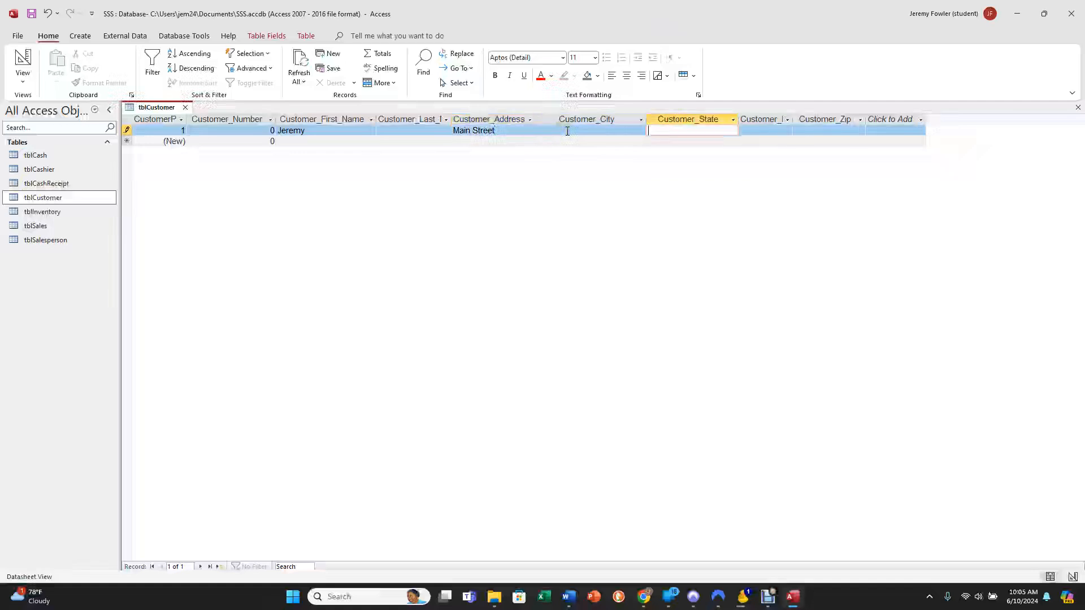
pyautogui.hotkey('shift', 'Tab')
pyautogui.hotkey('shift', 'Tab')
pyautogui.hotkey('shift', 'Tab')
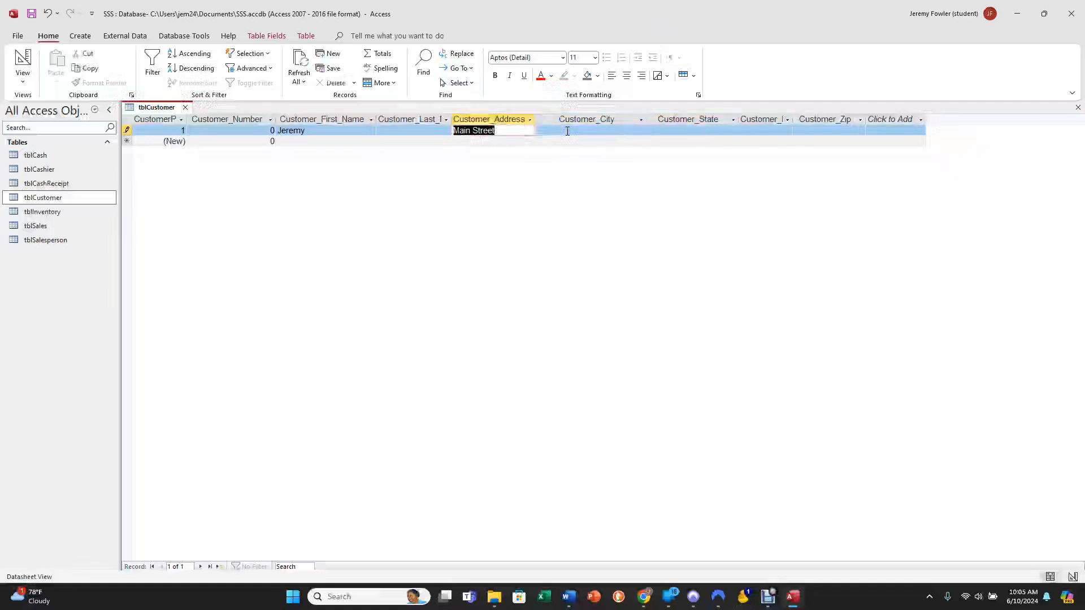
pyautogui.press('Tab')
pyautogui.press('Tab')
pyautogui.press('Tab')
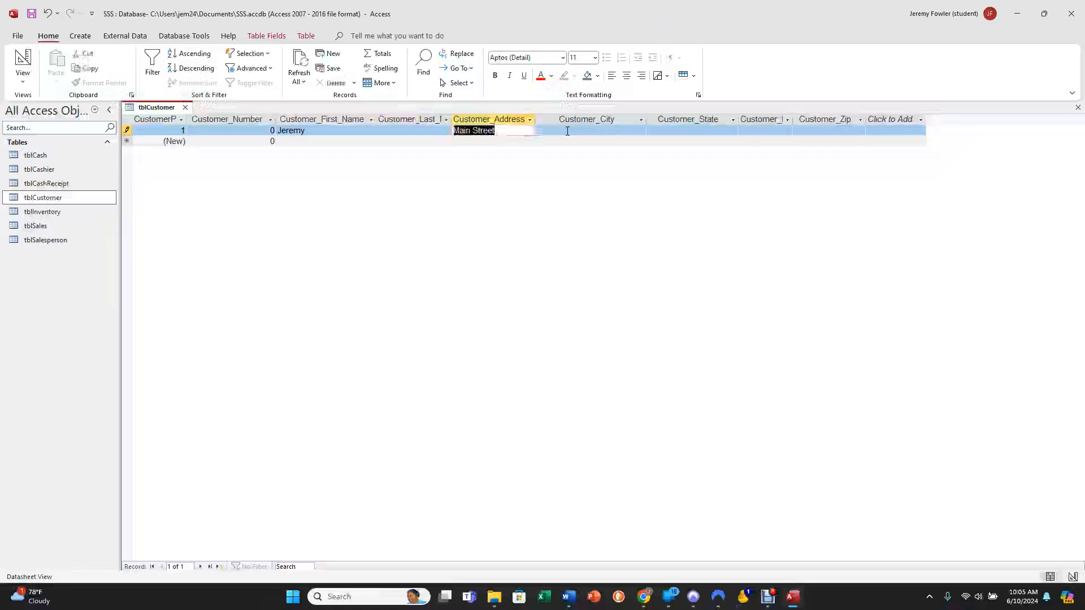
pyautogui.hotkey('shift', 'Tab')
pyautogui.hotkey('shift', 'Tab')
pyautogui.hotkey('shift', 'Tab')
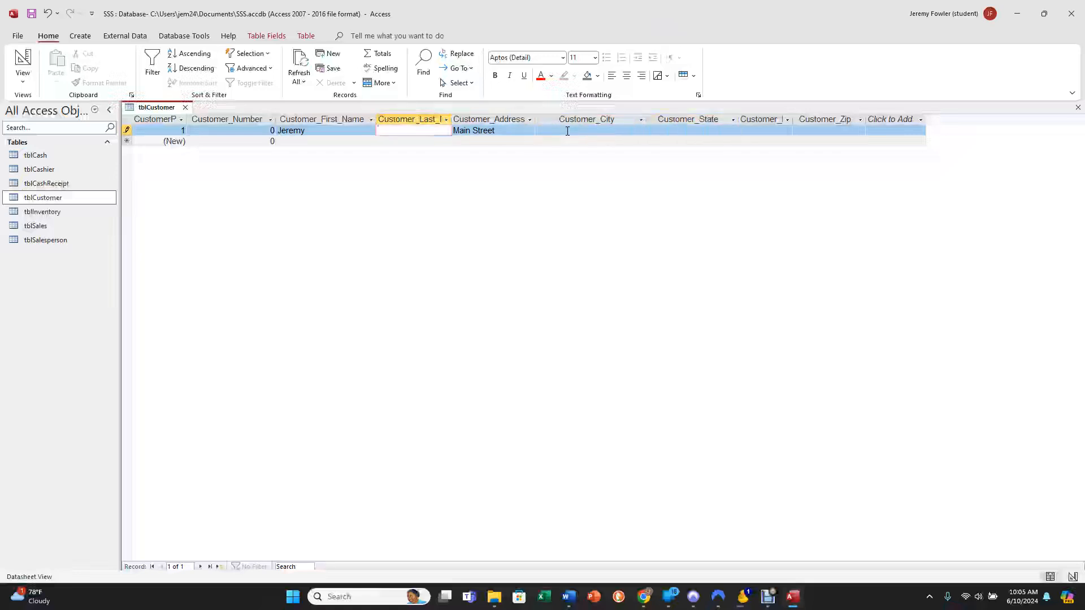
pyautogui.click(567, 131)
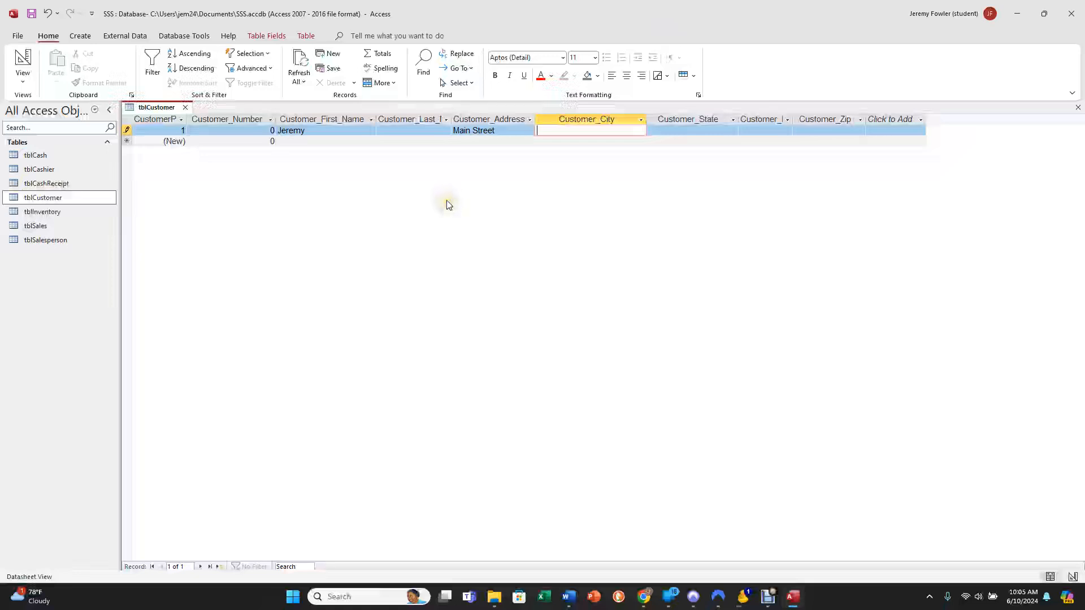
pyautogui.click(346, 213)
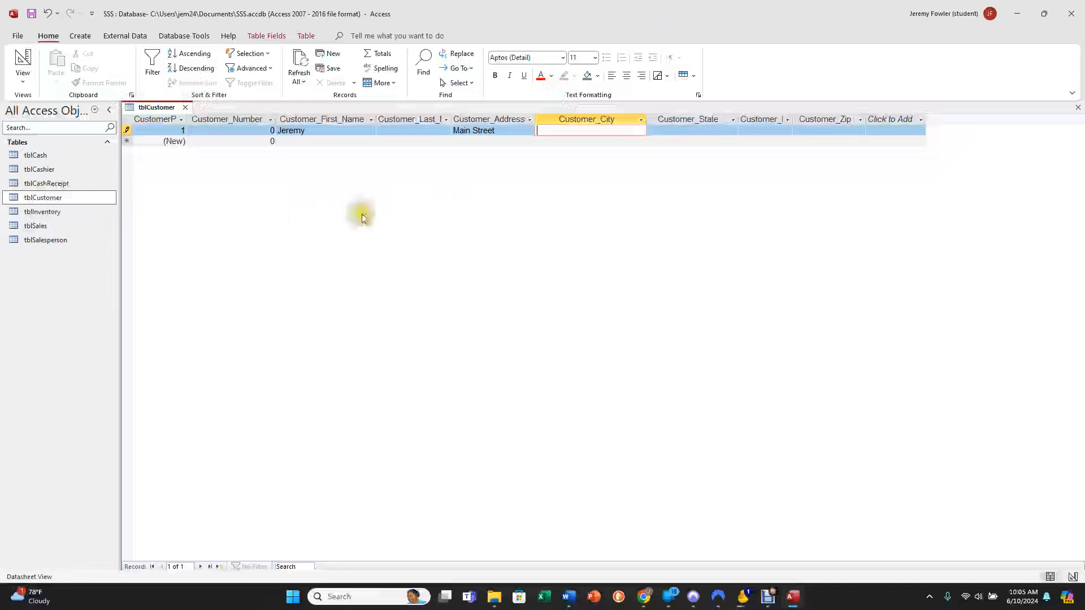
# Close the tblCustomer table and discard the unsaved customer record.
pyautogui.click(185, 108)
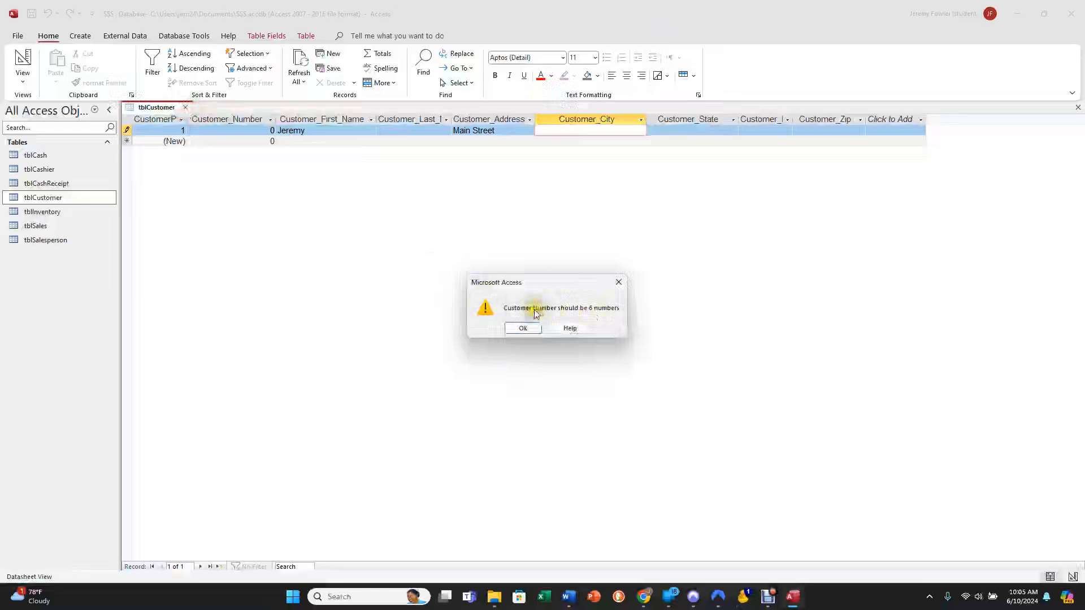
pyautogui.click(523, 328)
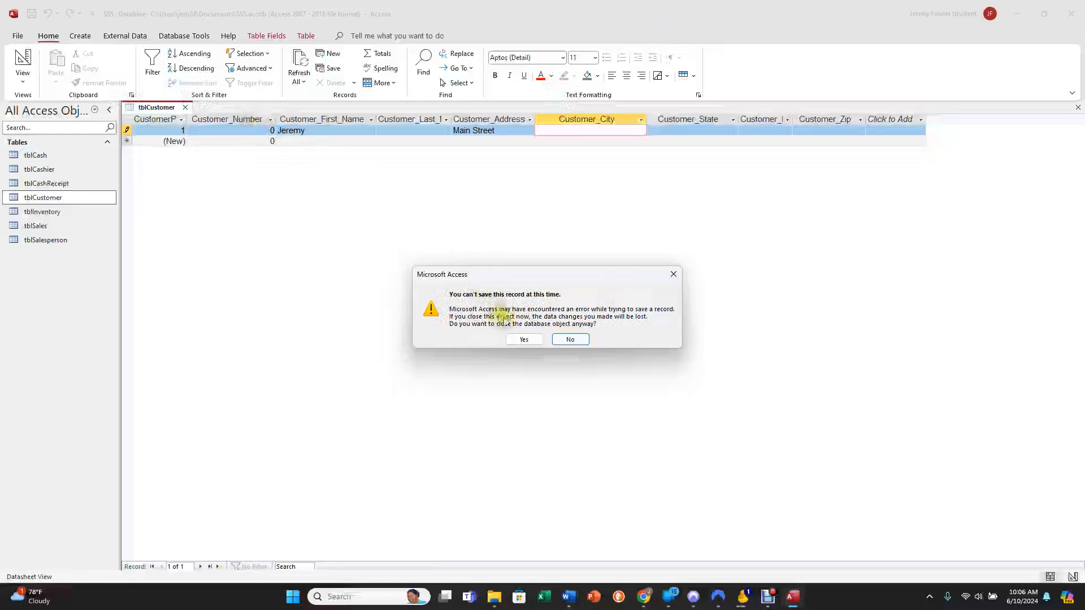
pyautogui.click(524, 339)
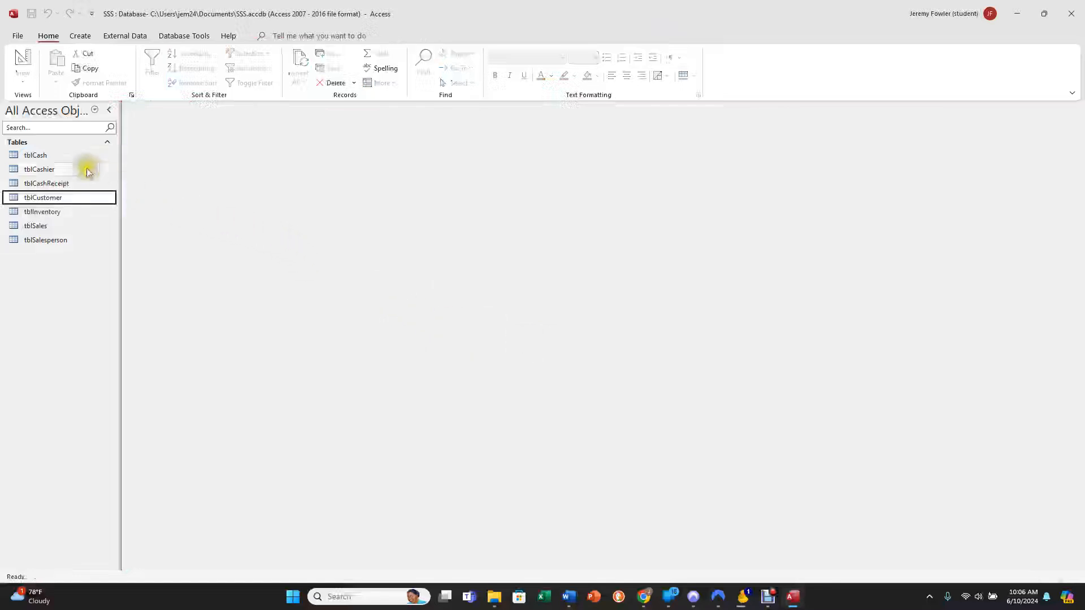
# Reopen the tblCustomer table and switch it to Design View.
pyautogui.doubleClick(77, 198)
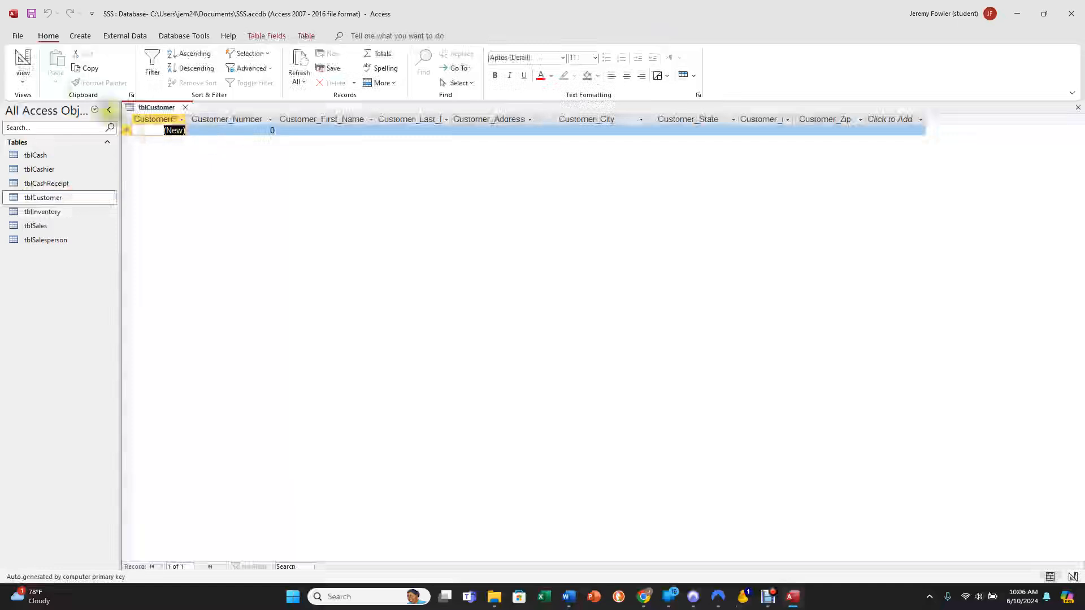
pyautogui.click(27, 77)
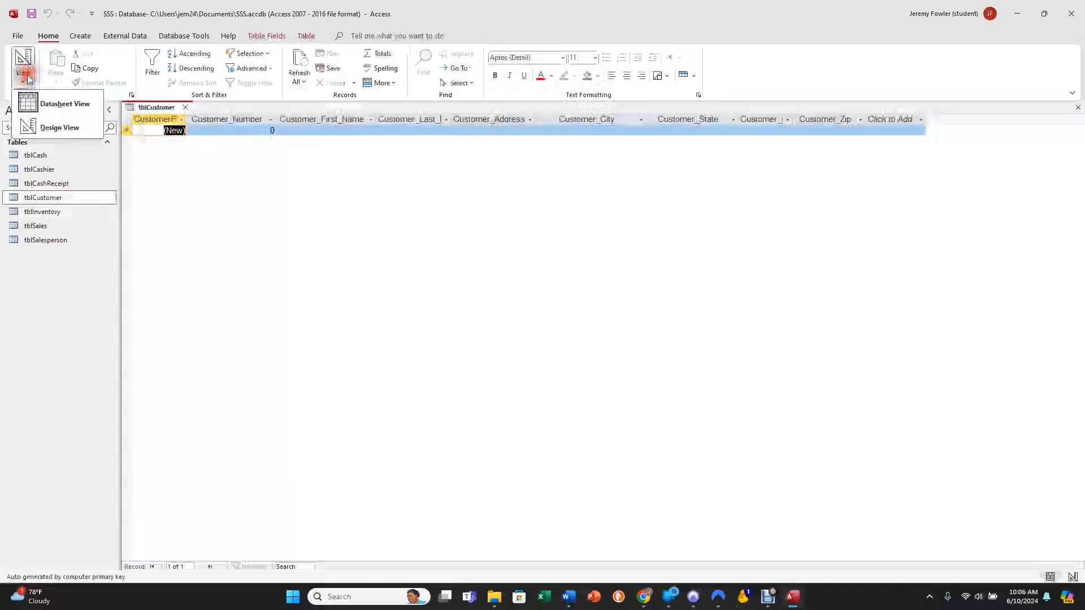
pyautogui.click(31, 129)
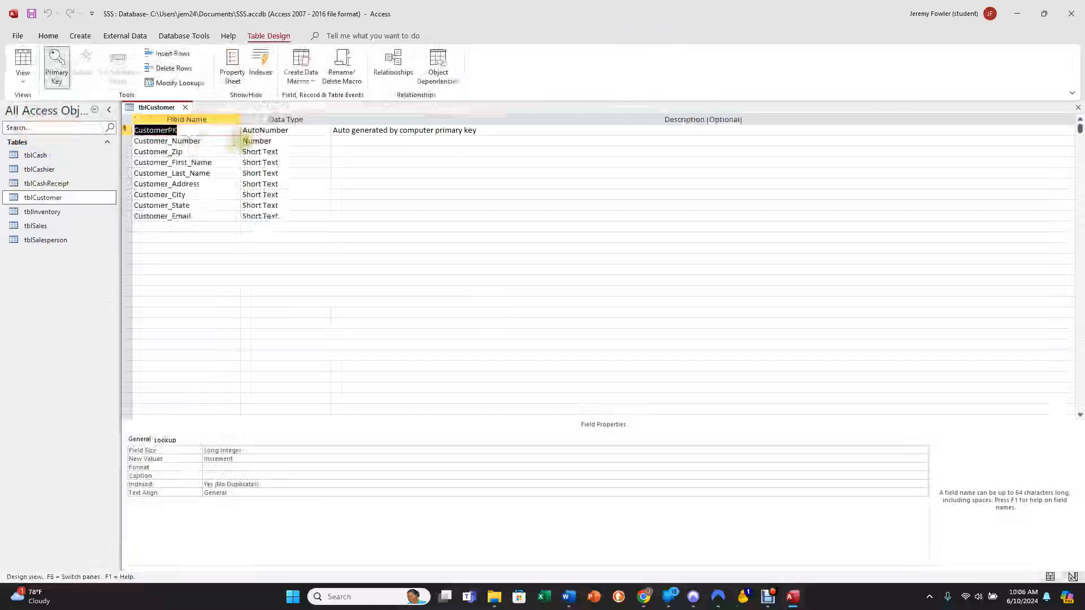
# Set the default value of the Customer_Number field to 000001.
pyautogui.click(275, 143)
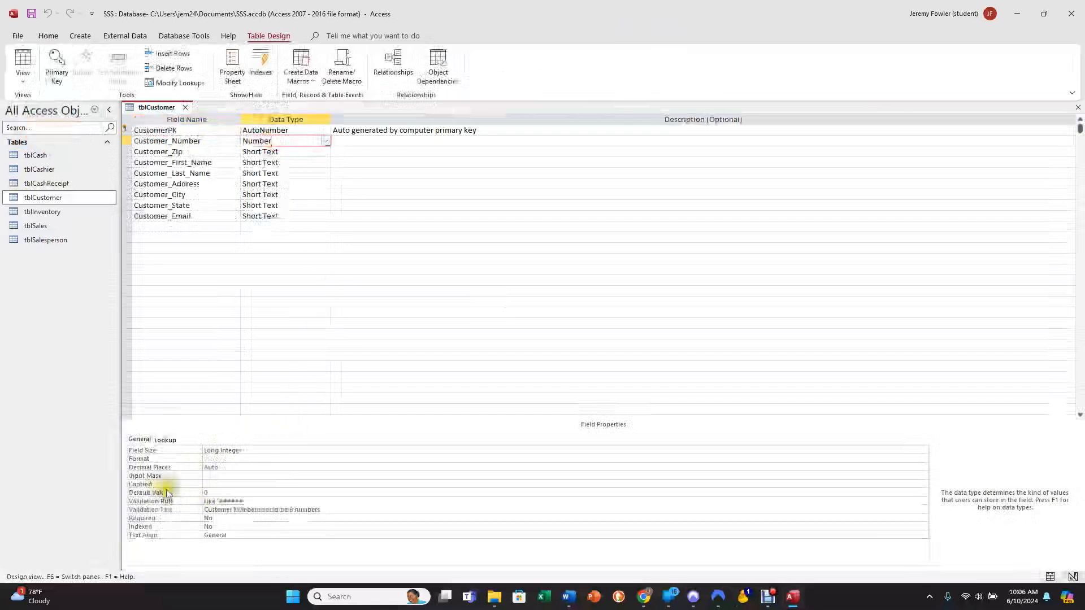
pyautogui.click(214, 493)
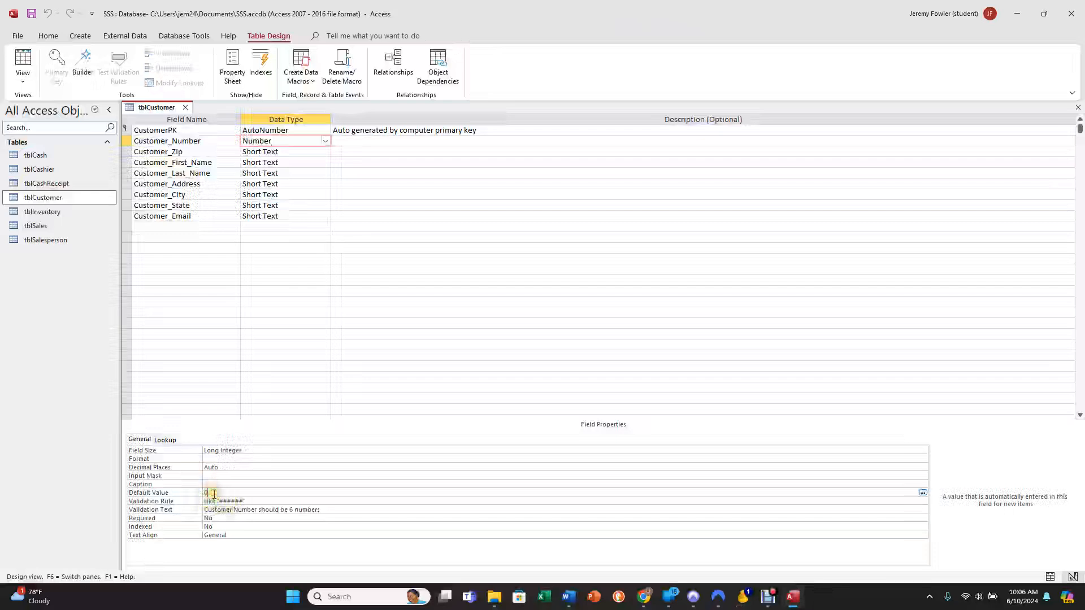
pyautogui.write('000000')
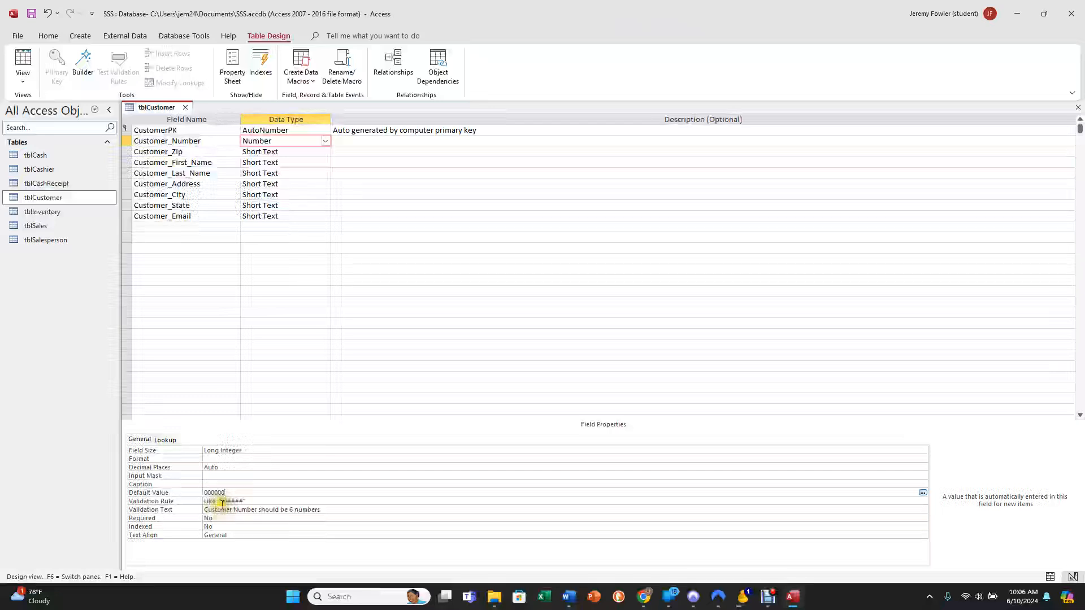
pyautogui.click(231, 484)
pyautogui.click(230, 492)
pyautogui.press('BackSpace')
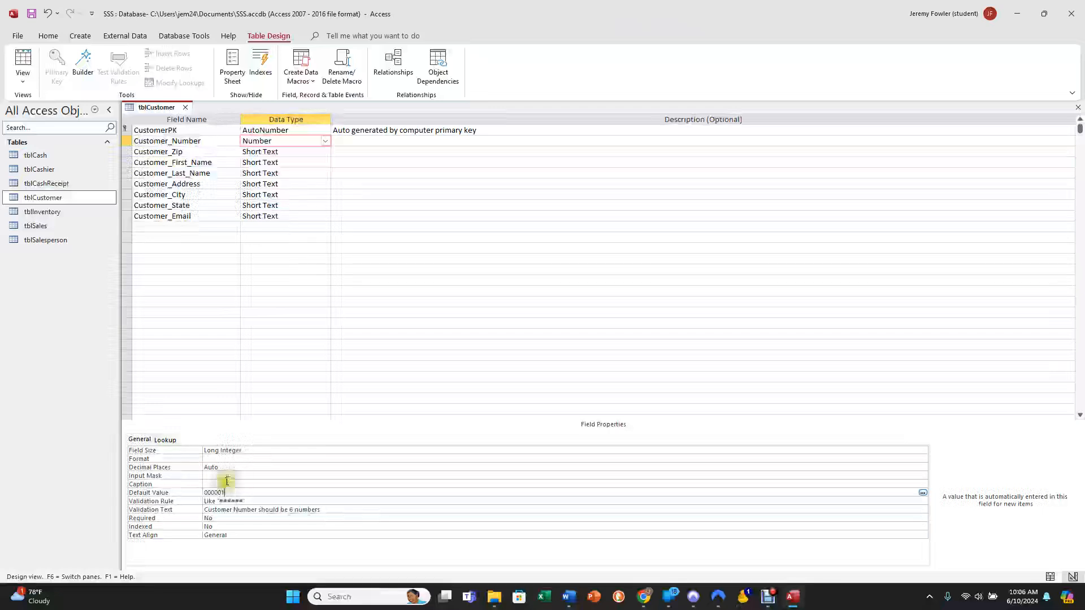
pyautogui.click(227, 482)
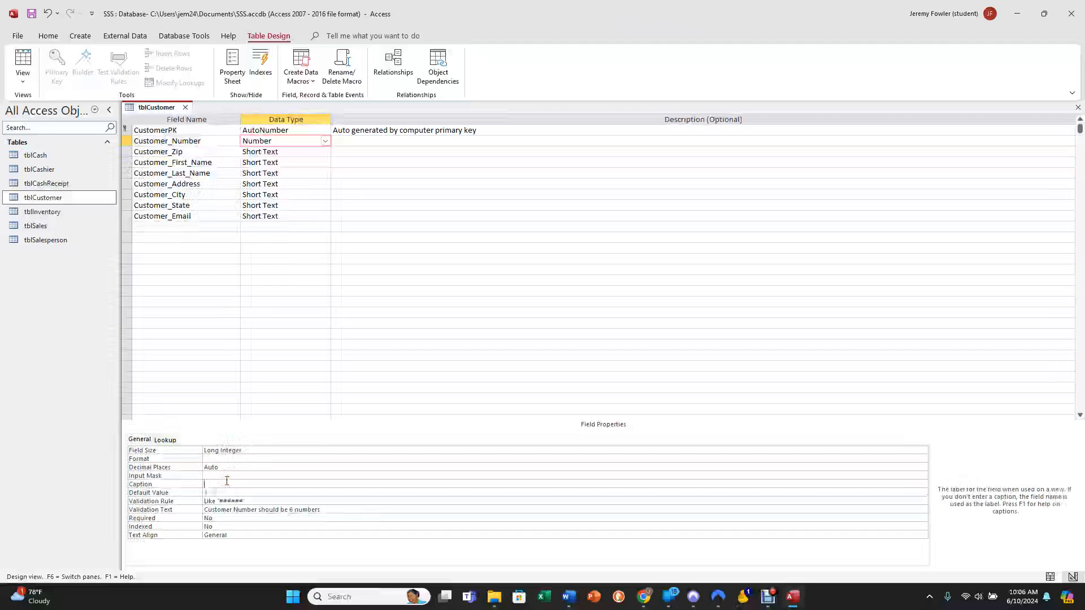
# Set the default value of the Customer_Number field to 100000, save the table and show it in Datasheet View.
pyautogui.click(210, 492)
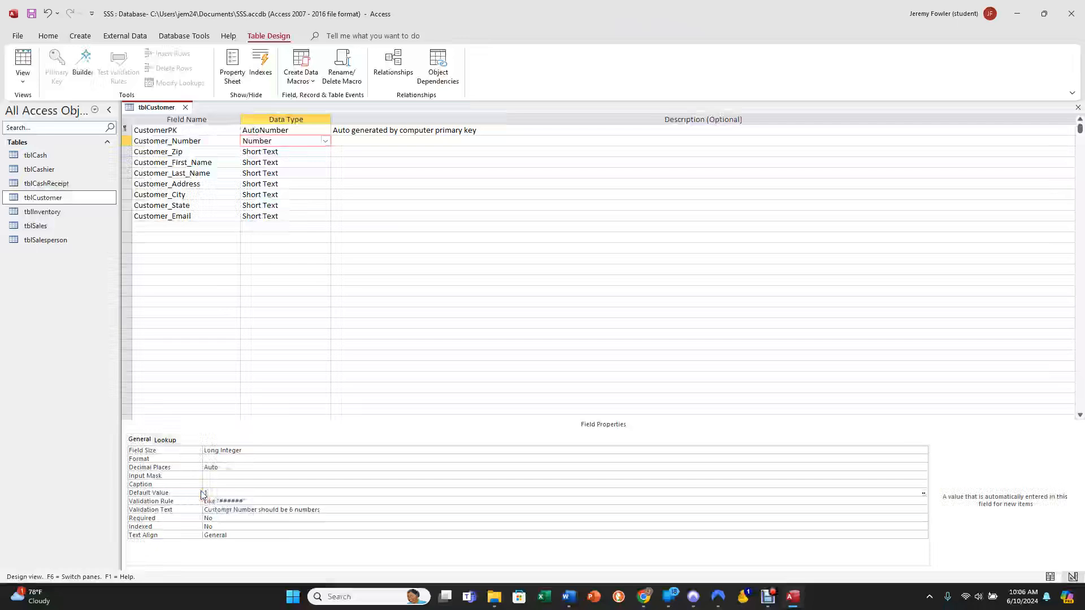
pyautogui.write('100000')
pyautogui.click(226, 484)
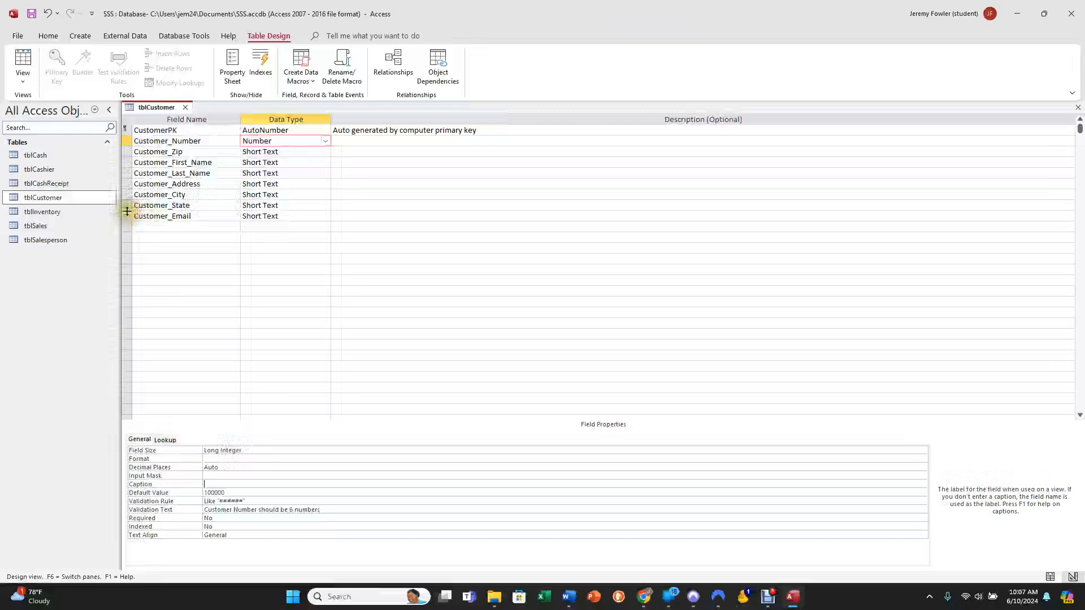
pyautogui.click(26, 62)
pyautogui.click(523, 332)
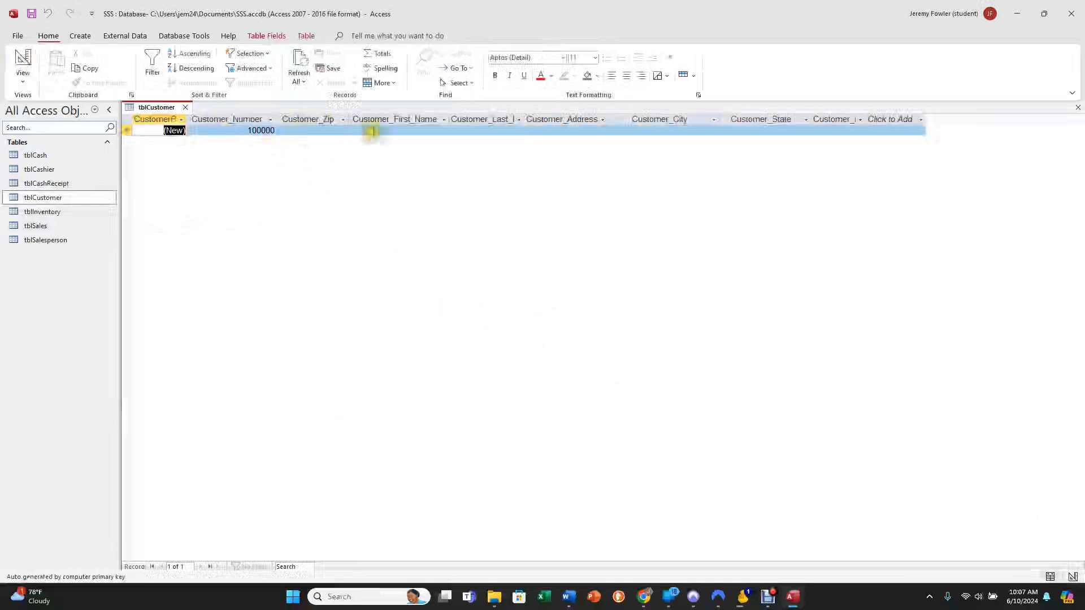
# Enter the customer's first name and street address in the first record of tblCustomer.
pyautogui.click(388, 119)
pyautogui.write('Jerey')
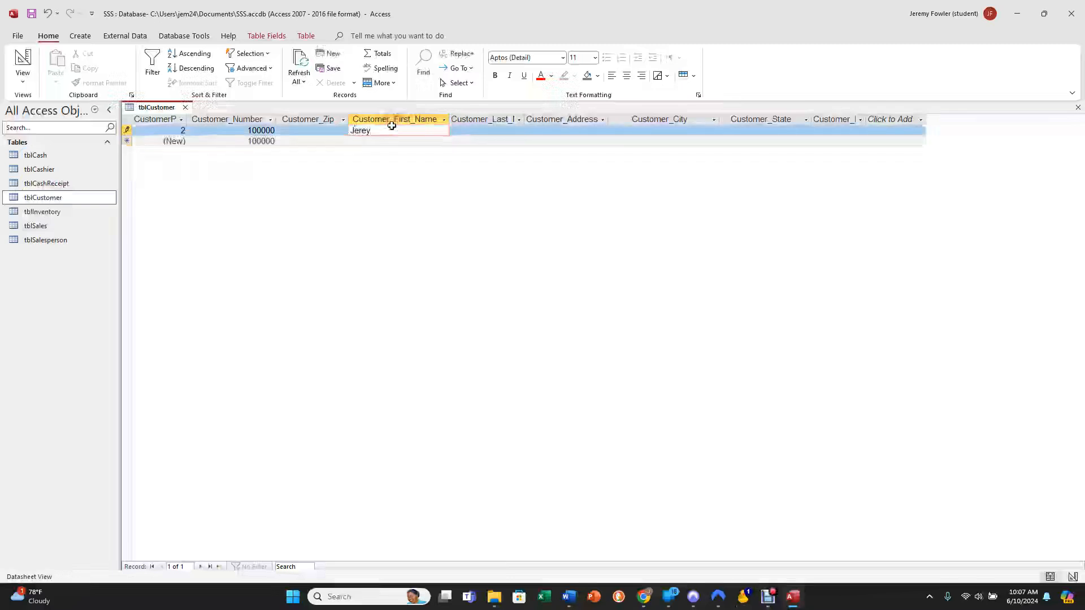
pyautogui.press('Tab')
pyautogui.press('Tab')
pyautogui.press('Tab')
pyautogui.press('Tab')
pyautogui.press('Tab')
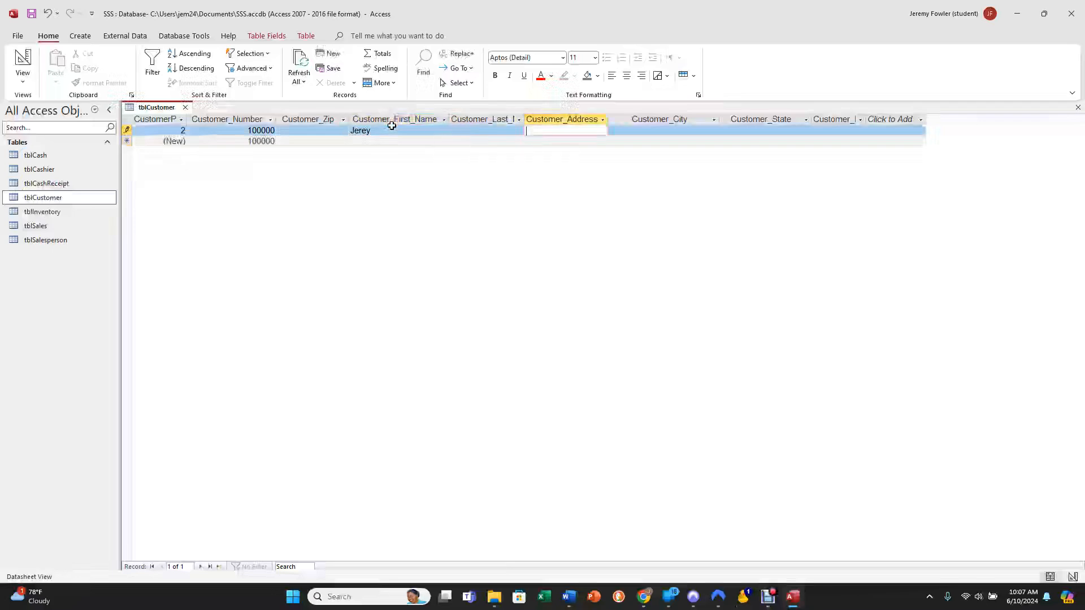
pyautogui.hotkey('shift', 'Tab')
pyautogui.hotkey('shift', 'Tab')
pyautogui.hotkey('shift', 'Tab')
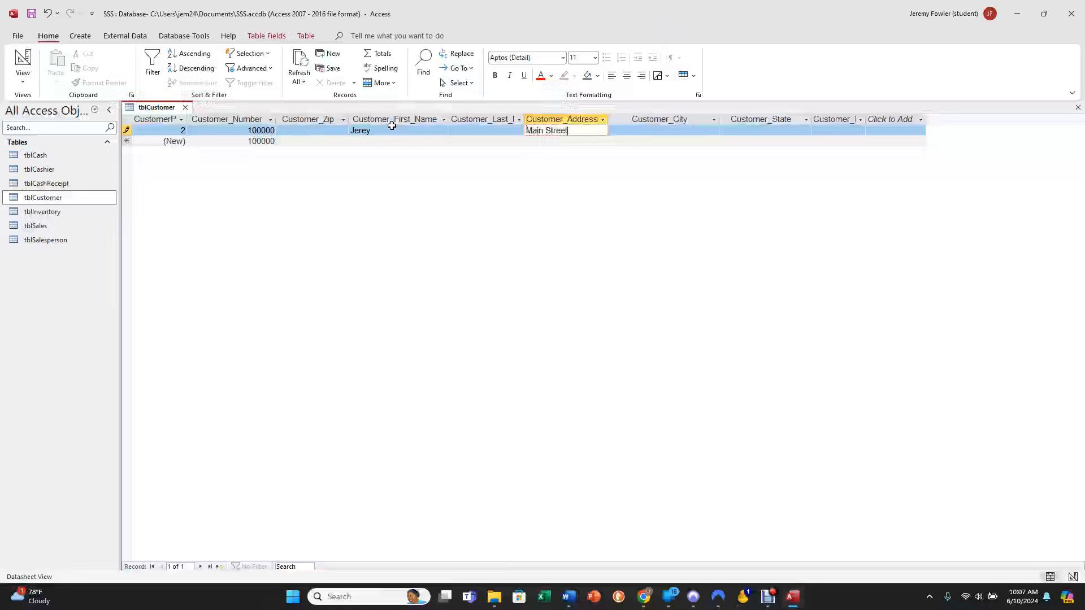
pyautogui.press('Tab')
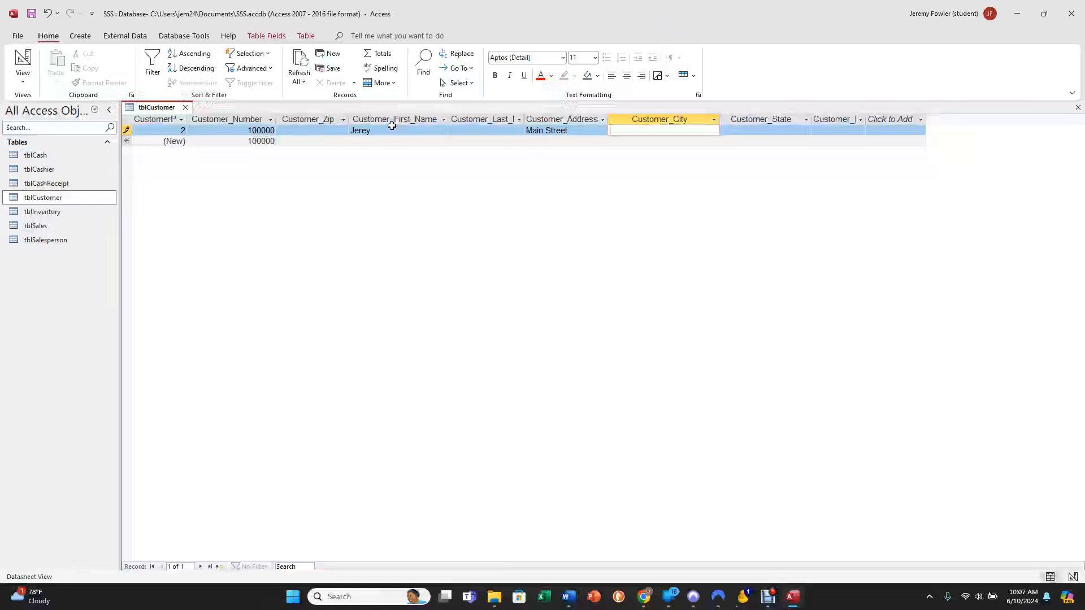
# Enter TX as the first record's Customer_State, leave the city and email blank, and advance to a new record.
pyautogui.press('Tab')
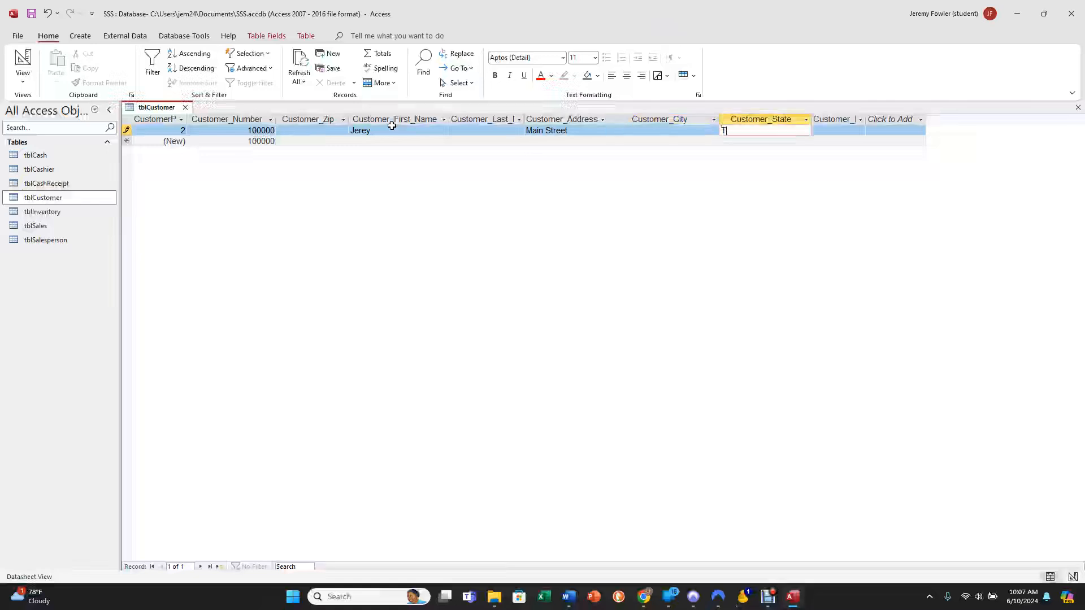
pyautogui.press('Tab')
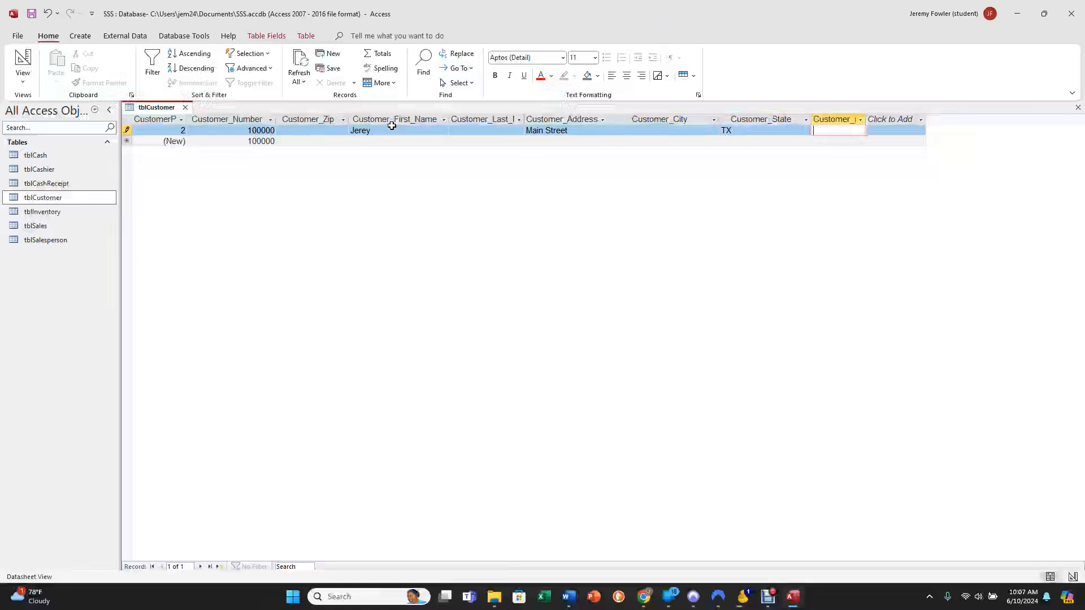
pyautogui.press('Tab')
pyautogui.press('Tab')
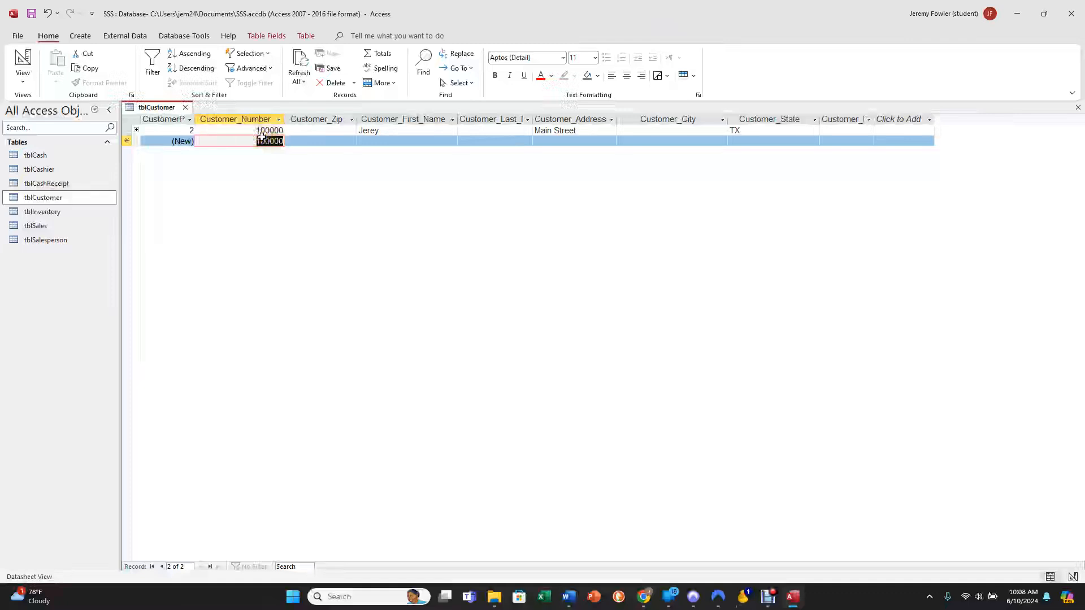
# Start the second record with the next sequential customer number and leave Customer_Zip blank.
pyautogui.write('1')
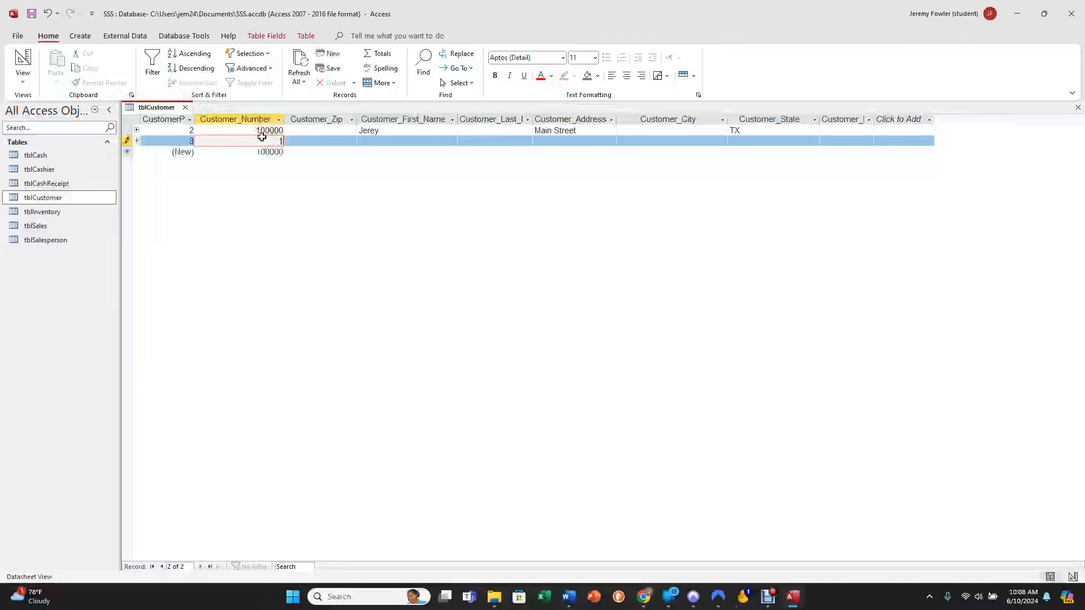
pyautogui.write('00')
pyautogui.press('Tab')
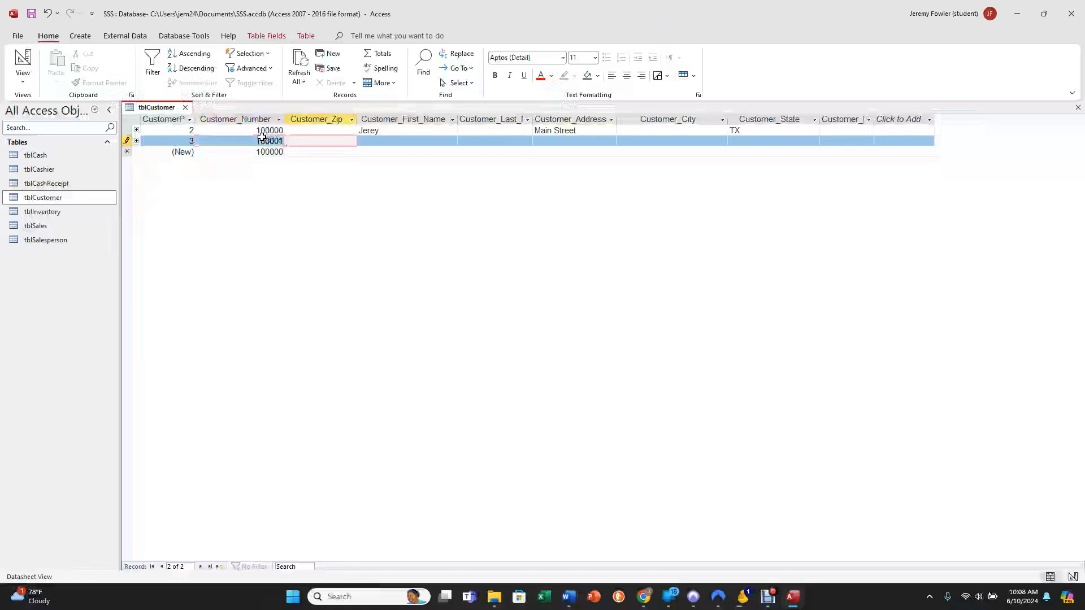
pyautogui.press('Tab')
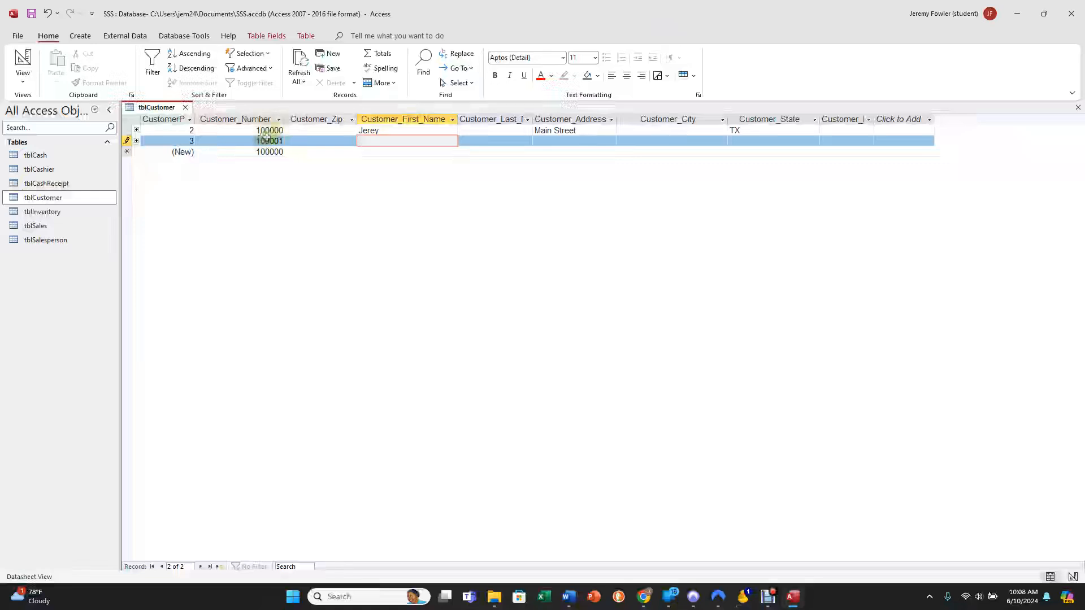
# Correct the spelling of the first record's first name and enter the second customer's first name, leaving the last name blank.
pyautogui.click(373, 130)
pyautogui.write('my')
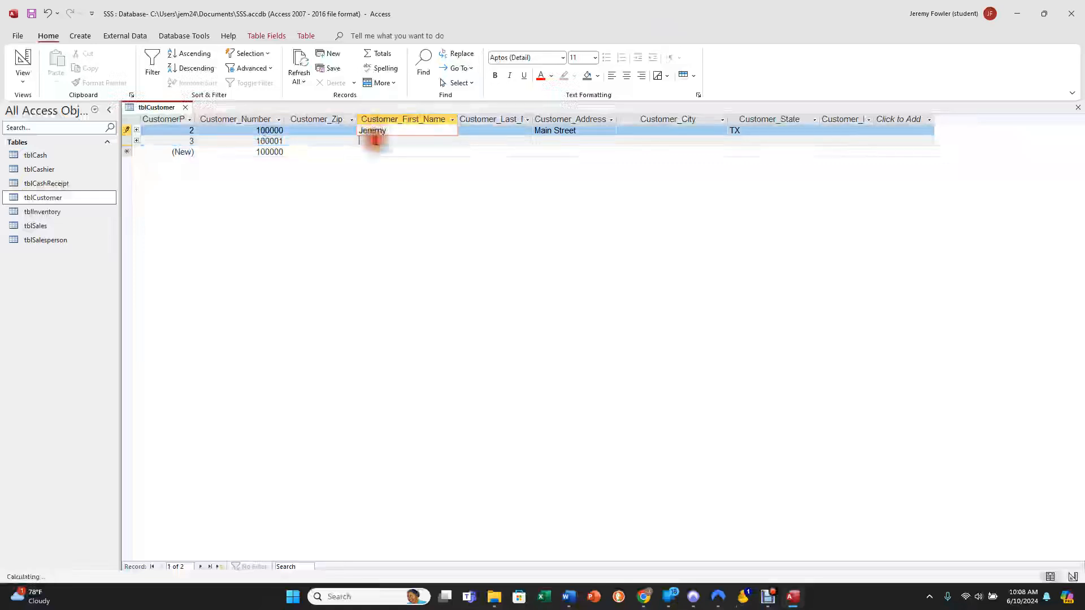
pyautogui.click(375, 138)
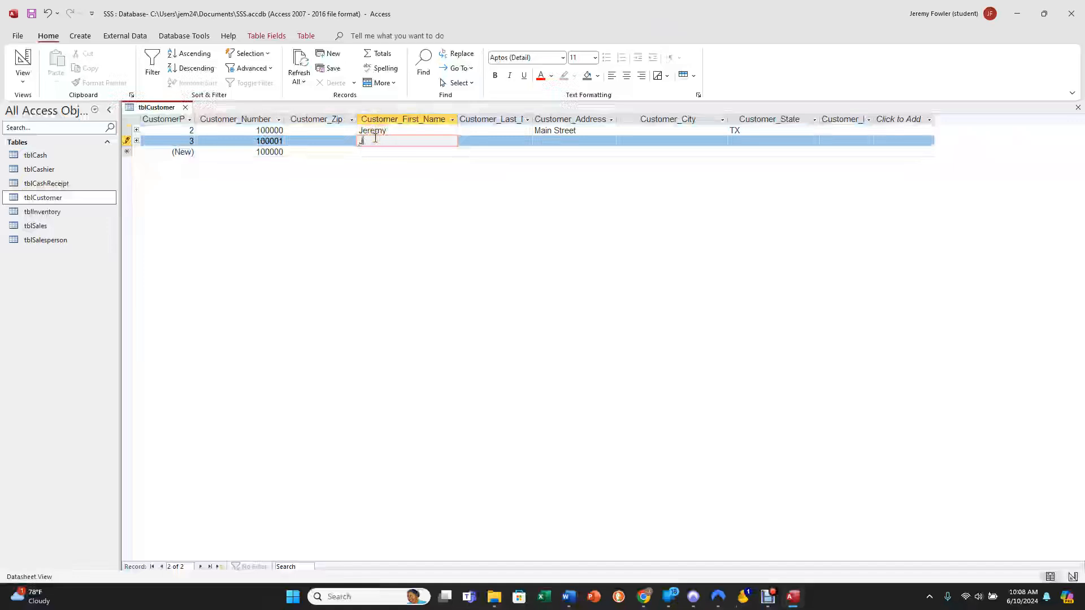
pyautogui.write('John')
pyautogui.press('Tab')
pyautogui.press('Tab')
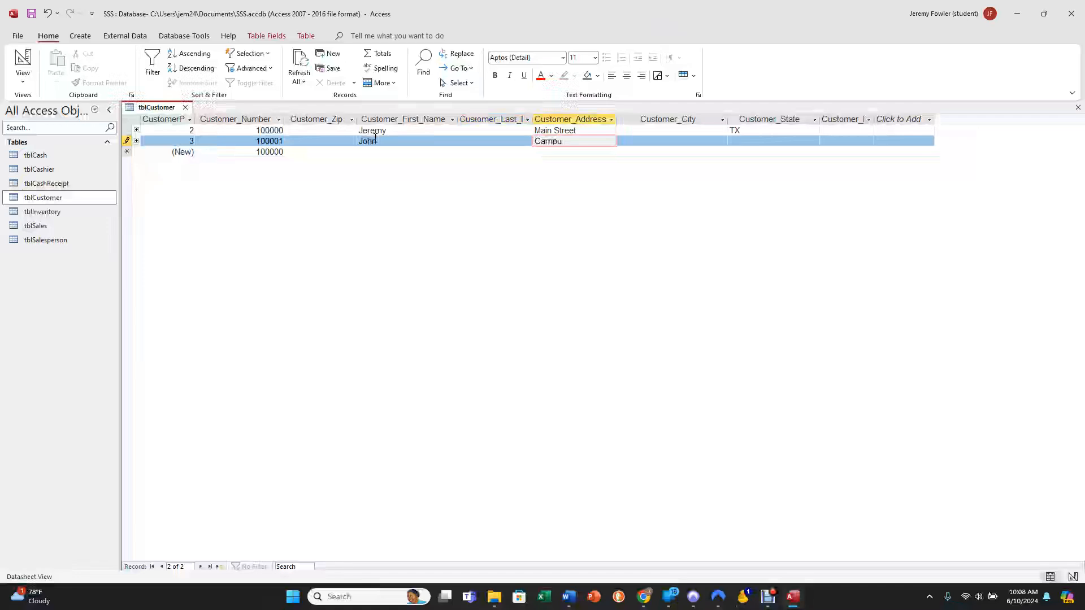
# Enter the second customer's street address and TX as Customer_State, leaving Customer_City blank.
pyautogui.write('Campus C')
pyautogui.press('Tab')
pyautogui.press('Tab')
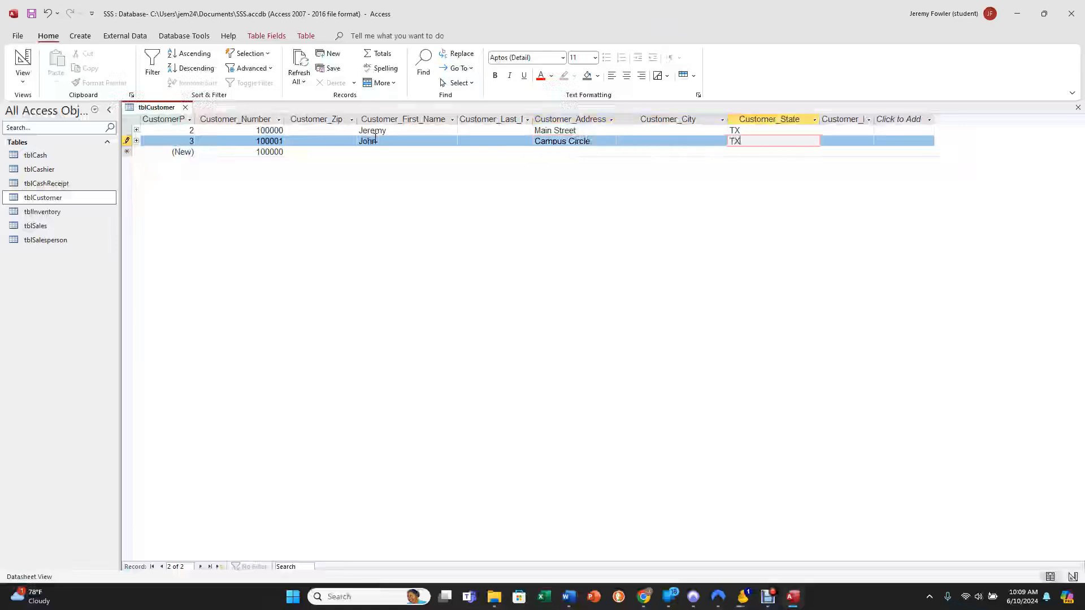
pyautogui.press('Tab')
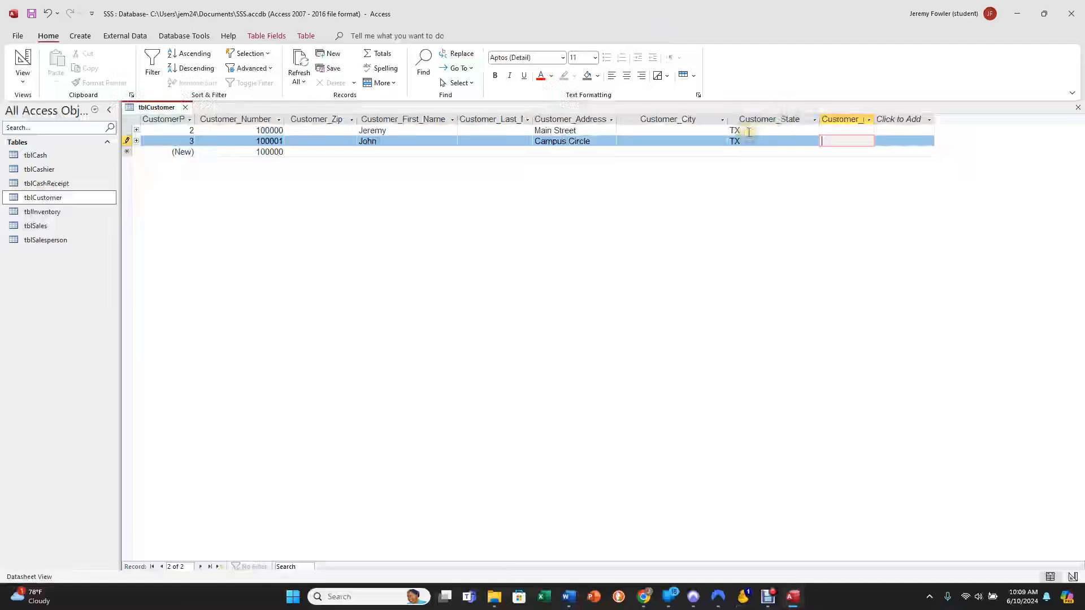
# Try Texas as the second record's Customer_State and change it back to TX.
pyautogui.click(726, 140)
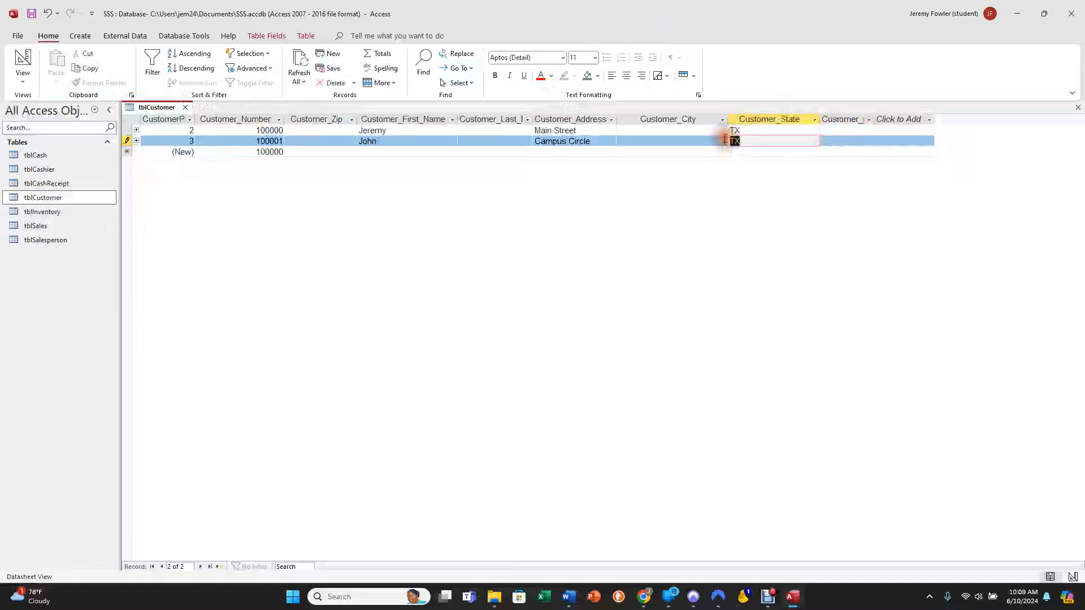
pyautogui.write('T')
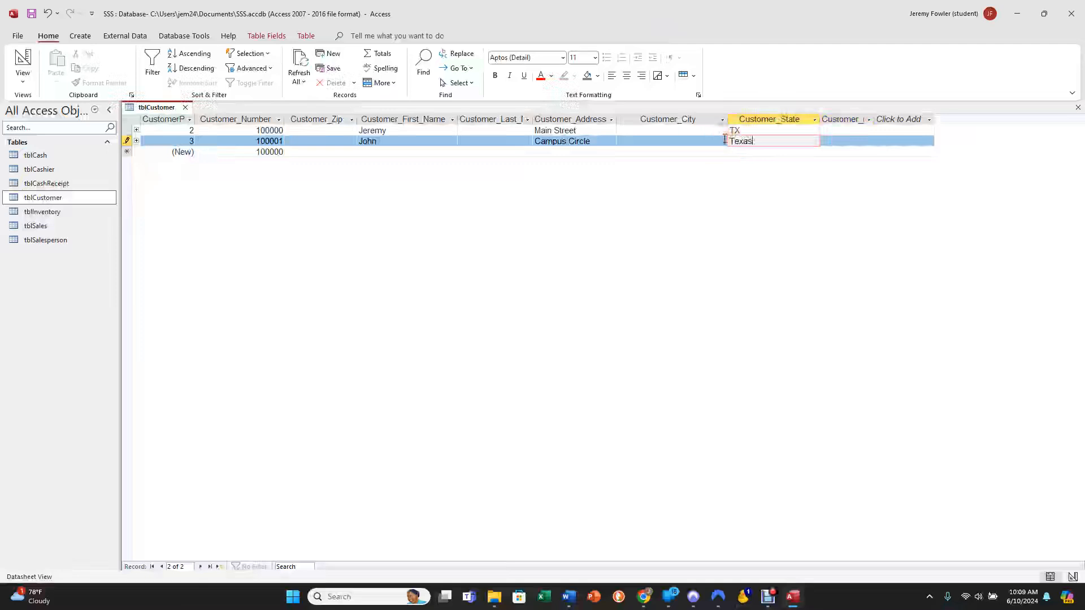
pyautogui.press('Tab')
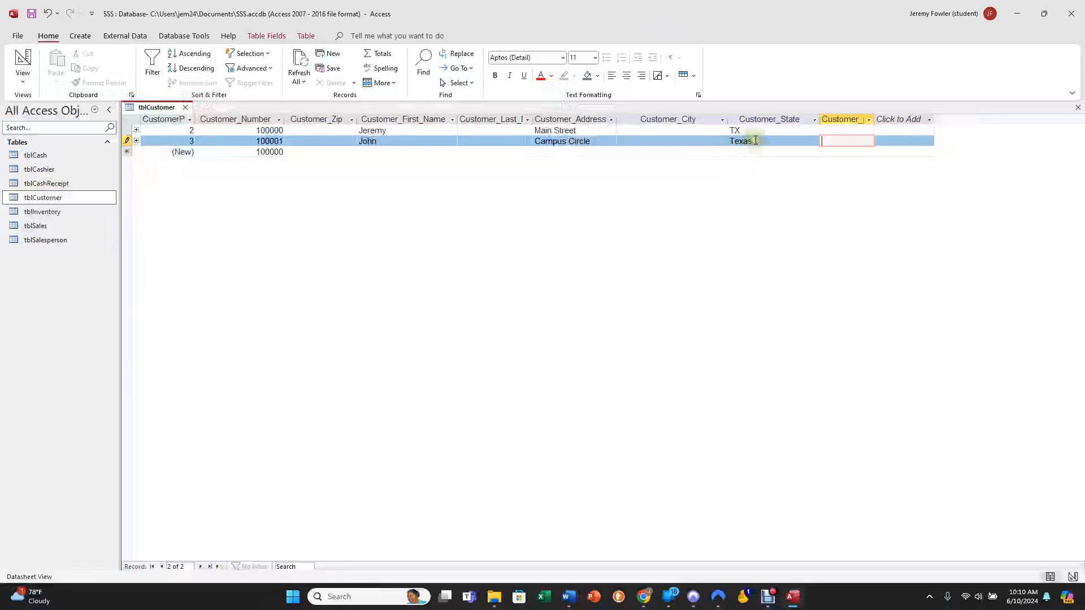
pyautogui.moveTo(752, 143); pyautogui.dragTo(734, 141)
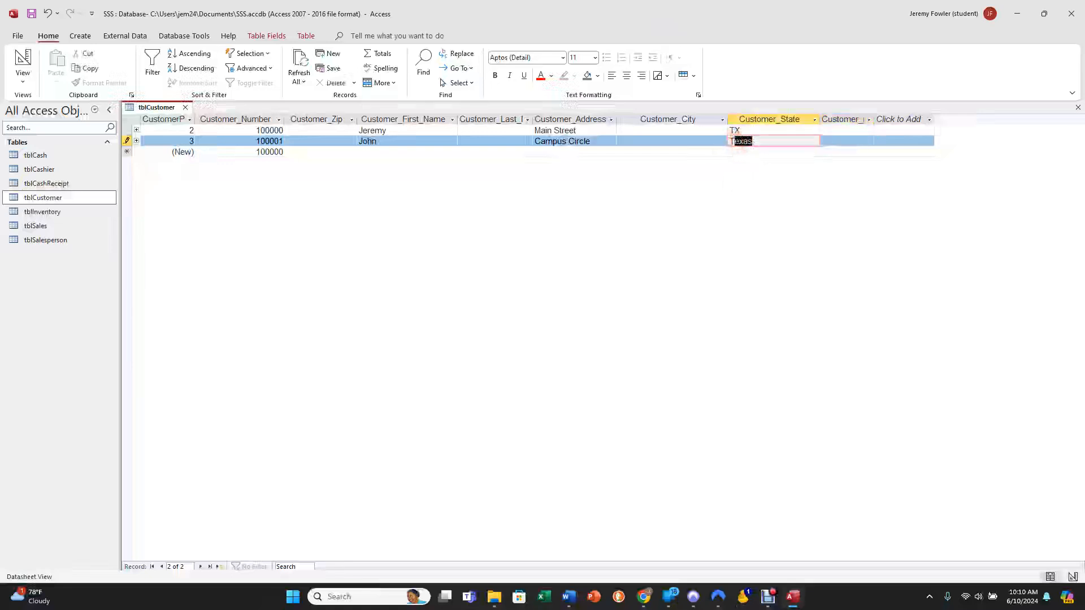
pyautogui.write('X')
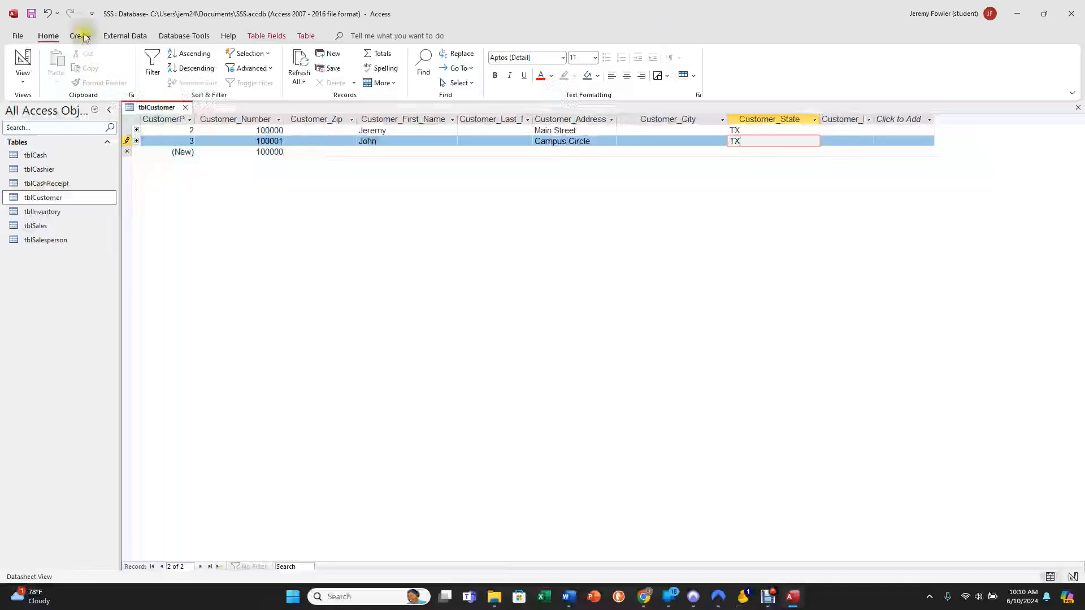
# Close the tblCustomer table and start the Form Wizard.
pyautogui.click(185, 107)
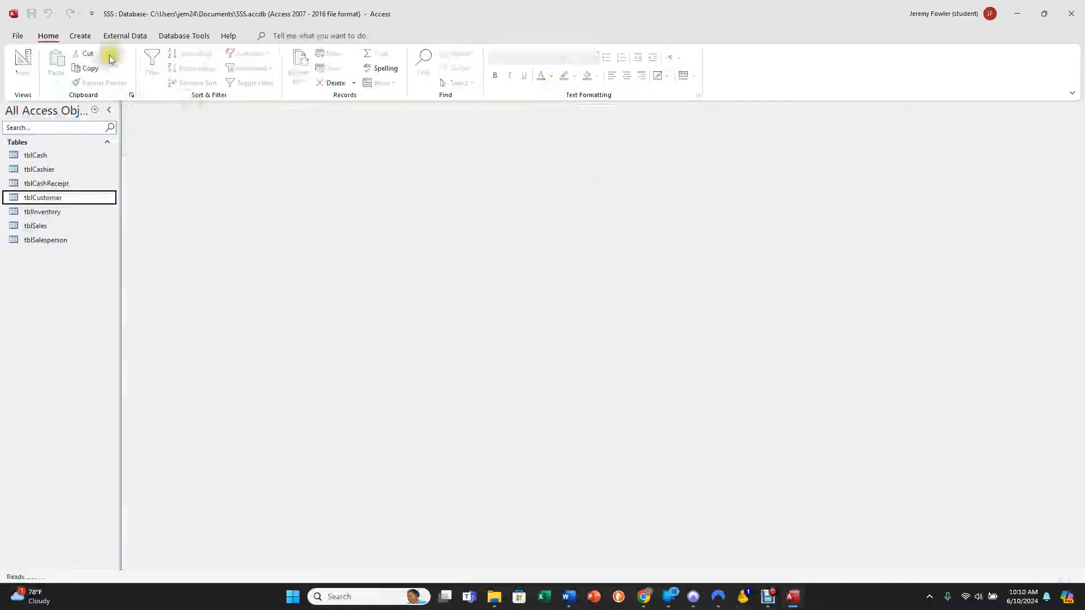
pyautogui.click(81, 37)
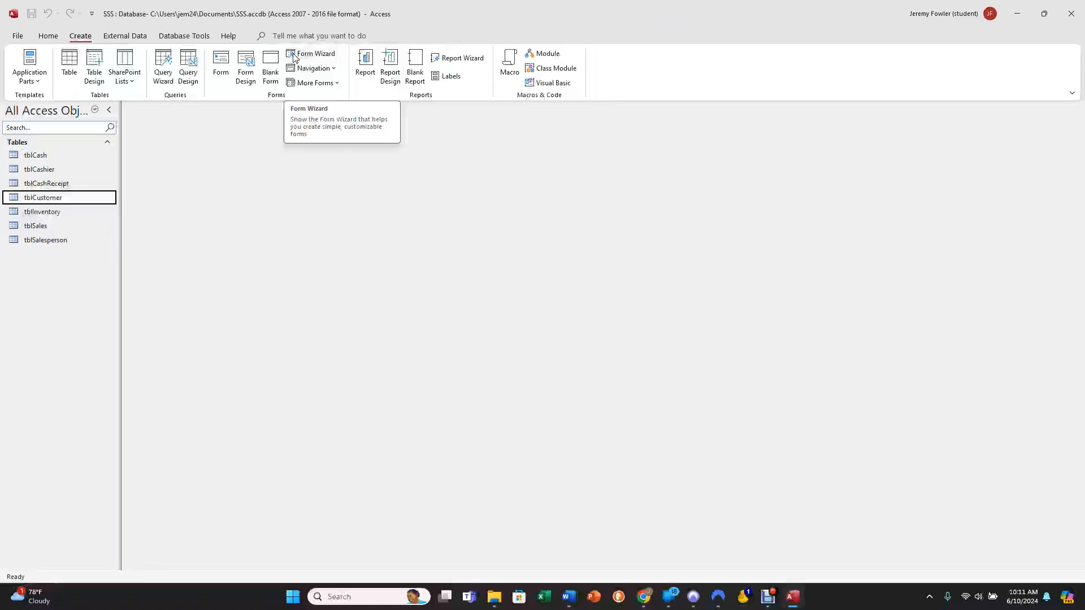
pyautogui.click(293, 54)
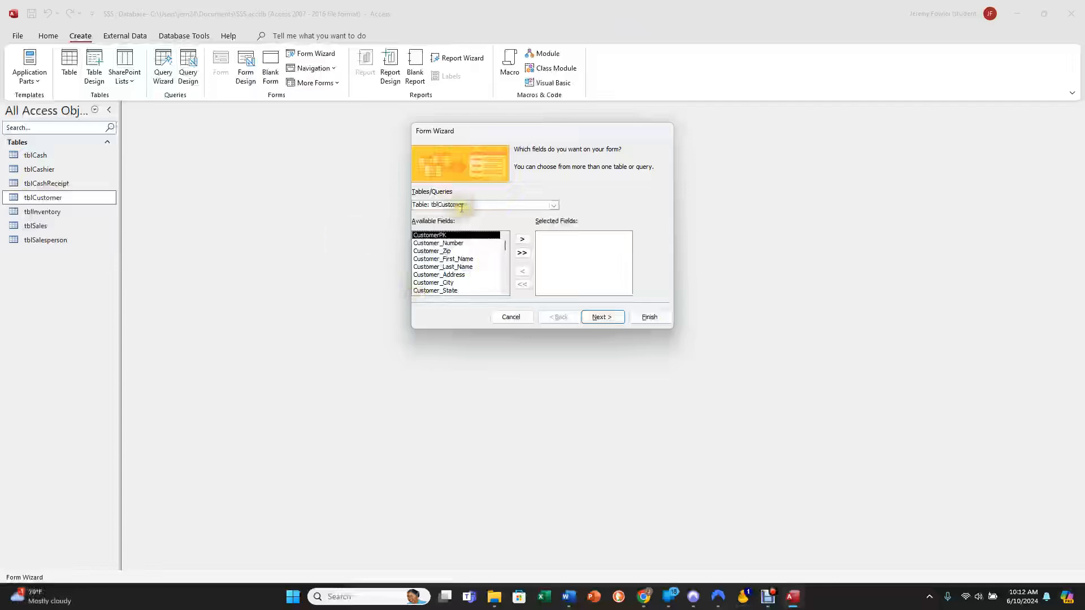
# Add all the fields of tblCustomer to the form's selected fields.
pyautogui.click(526, 245)
pyautogui.click(522, 253)
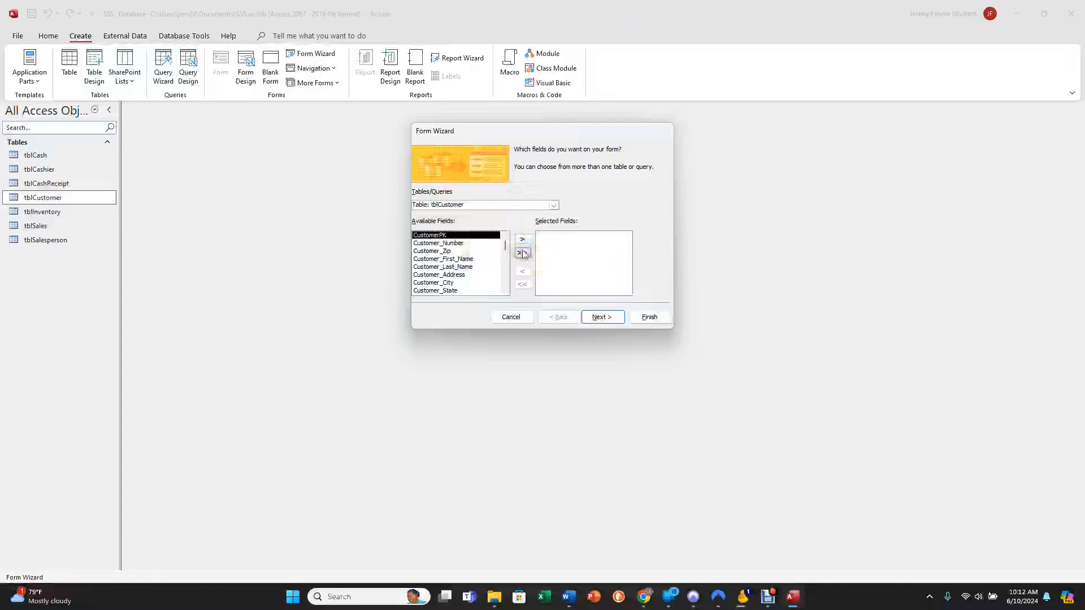
pyautogui.click(523, 253)
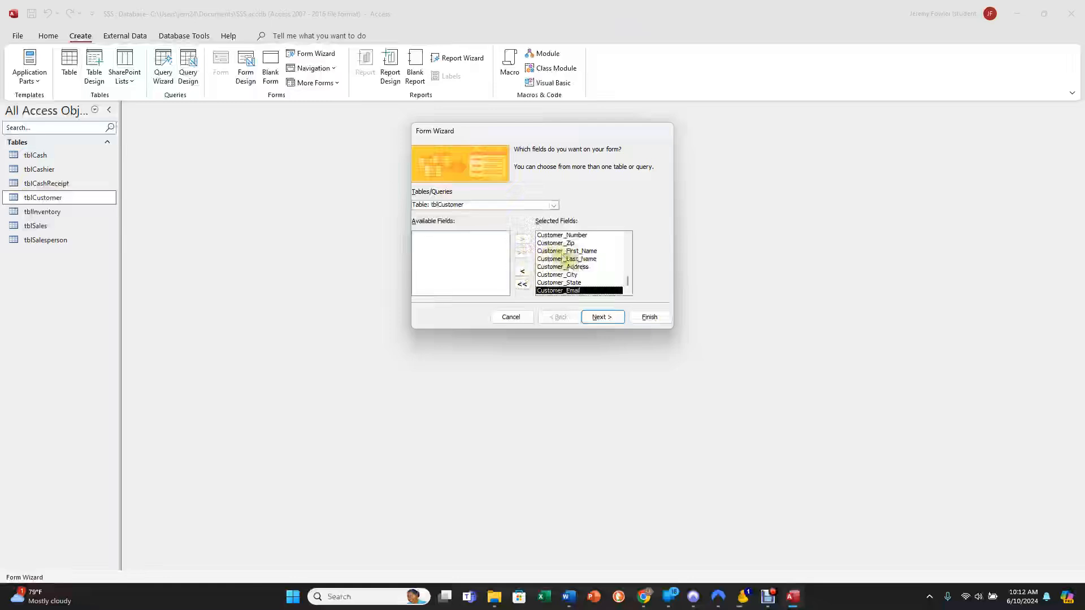
# Remove Customer_First_Name from the selected fields, add it back below Customer_Last_Name, and continue to the layout choice.
pyautogui.click(565, 251)
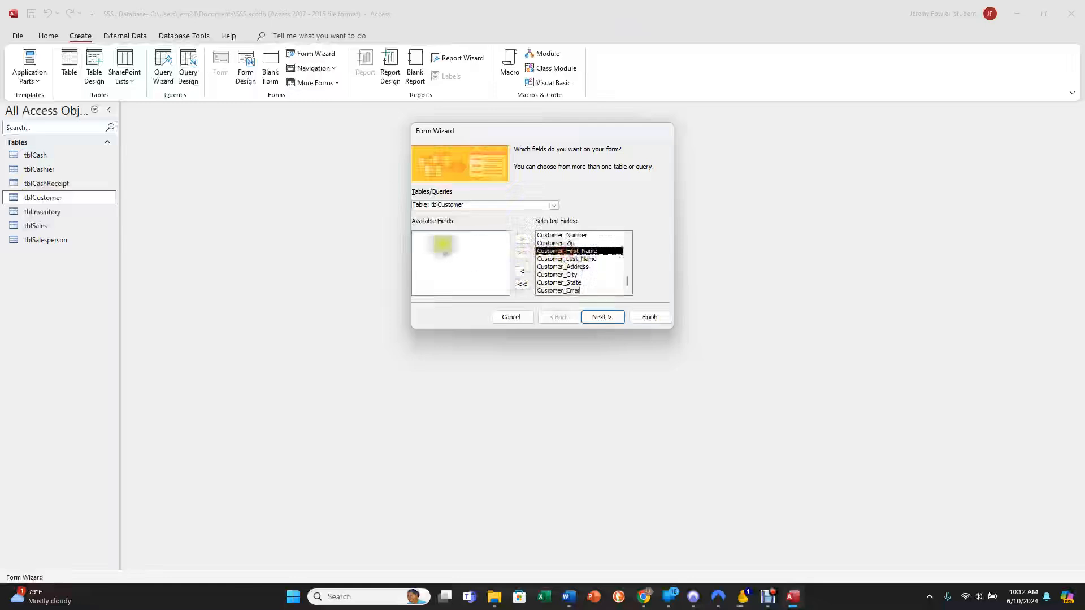
pyautogui.click(521, 272)
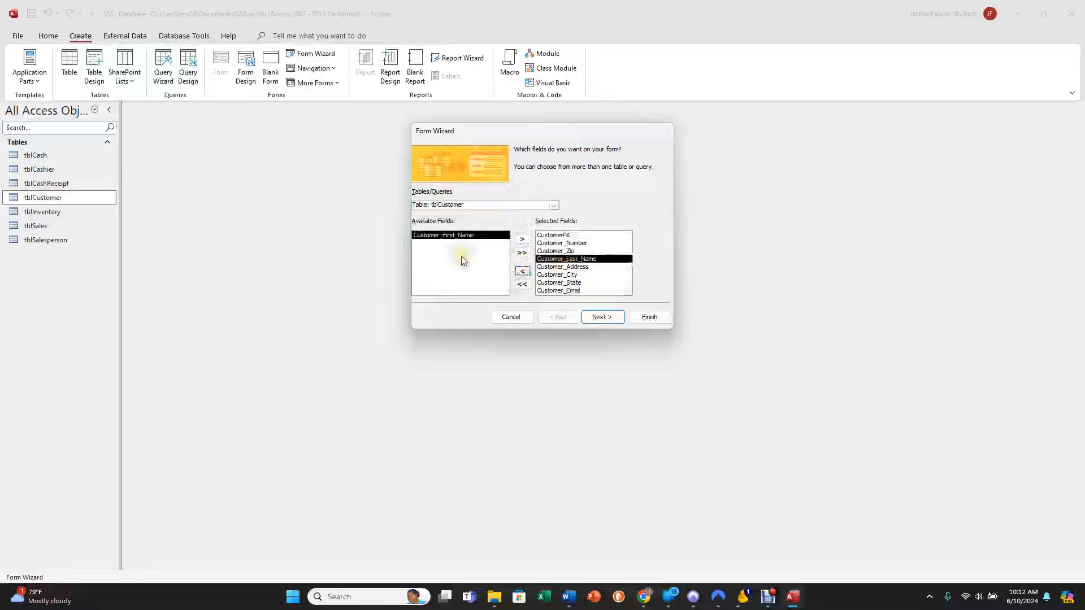
pyautogui.click(522, 239)
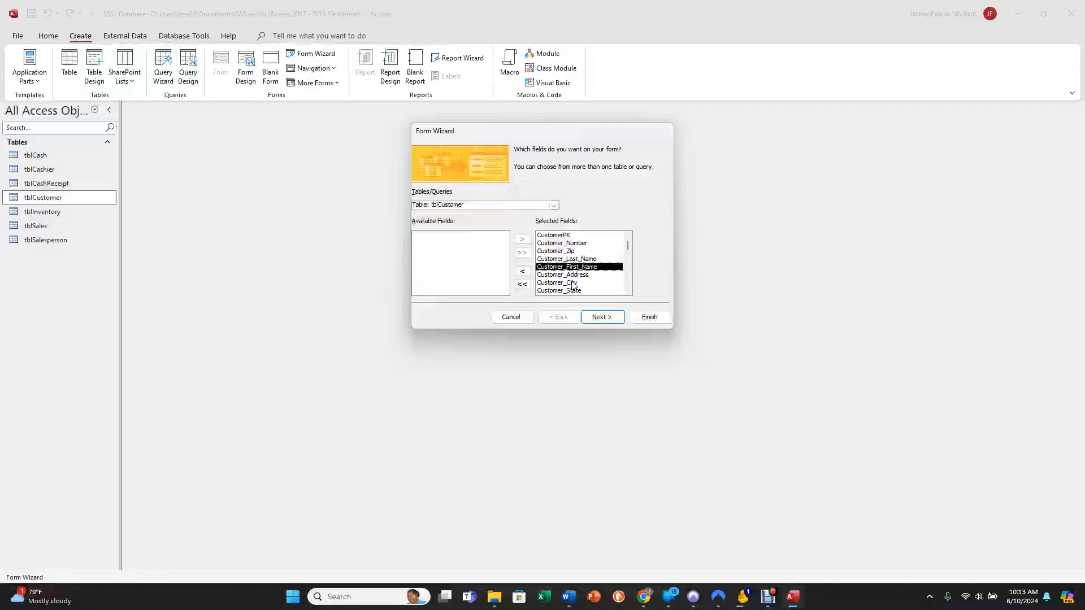
pyautogui.click(603, 322)
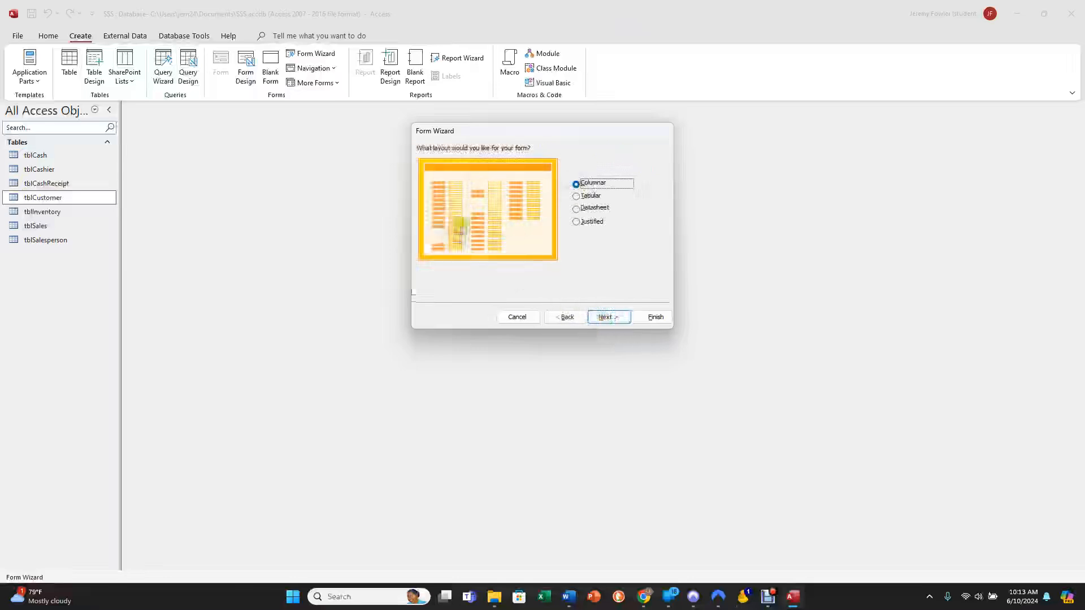
# Preview the Tabular, Datasheet and Justified layouts, keep Columnar for the form, and continue to the title page.
pyautogui.click(577, 196)
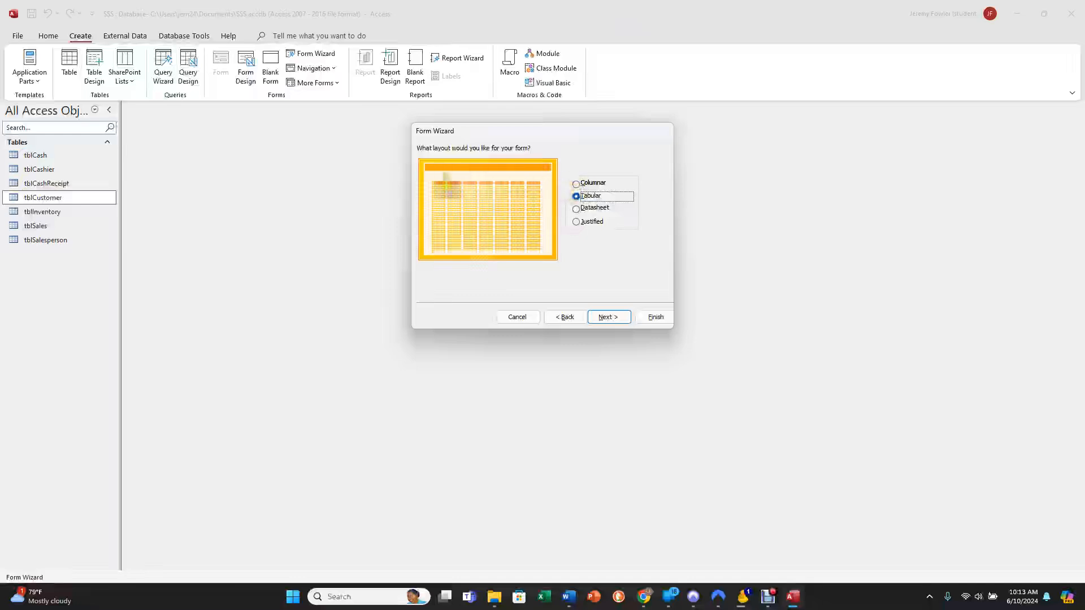
pyautogui.click(577, 184)
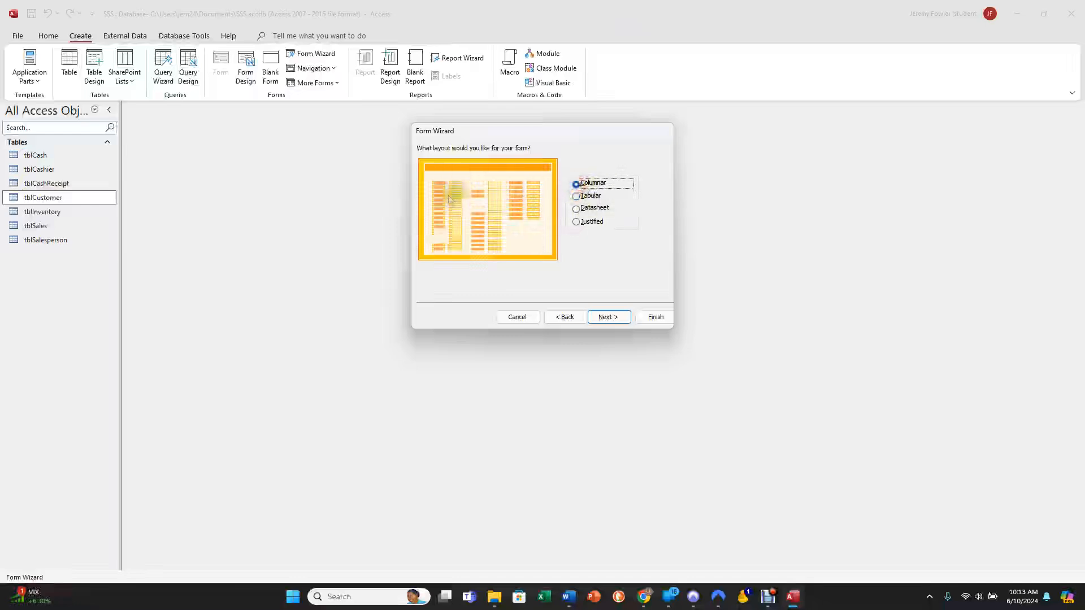
pyautogui.click(577, 196)
pyautogui.click(576, 208)
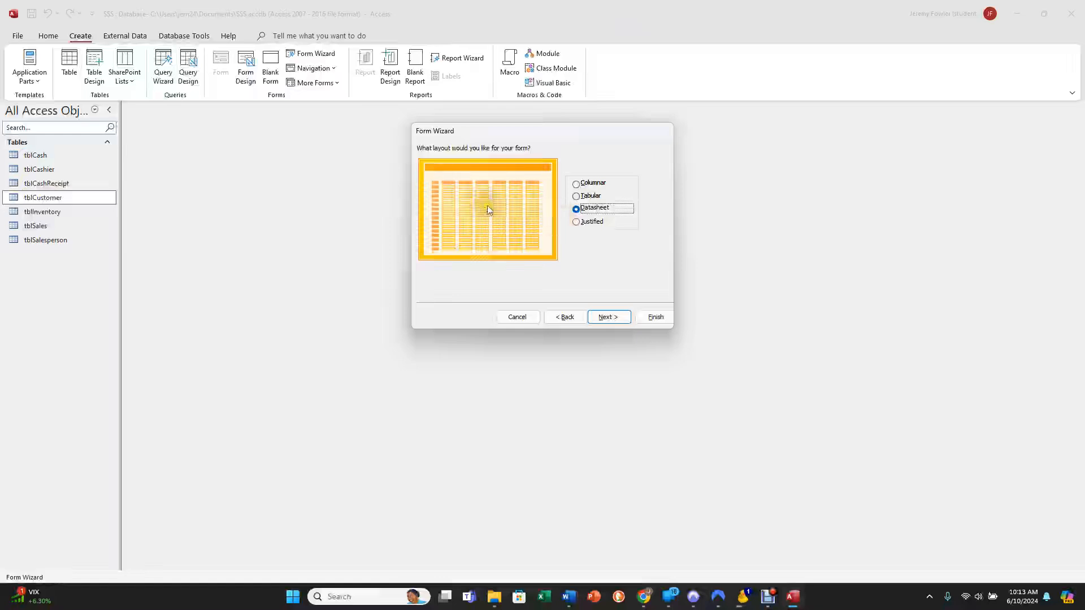
pyautogui.click(577, 223)
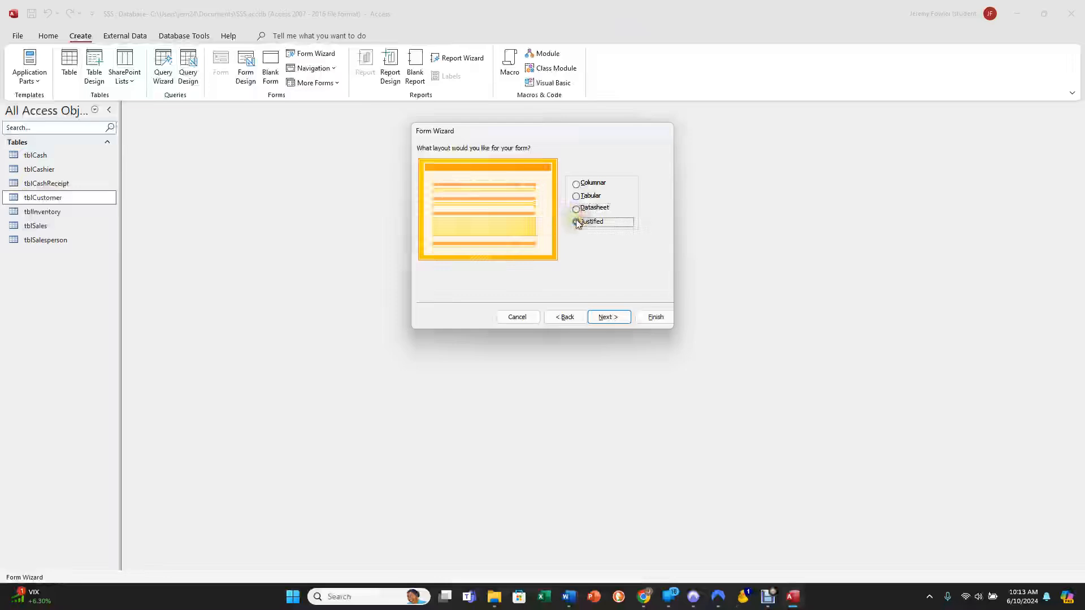
pyautogui.click(576, 184)
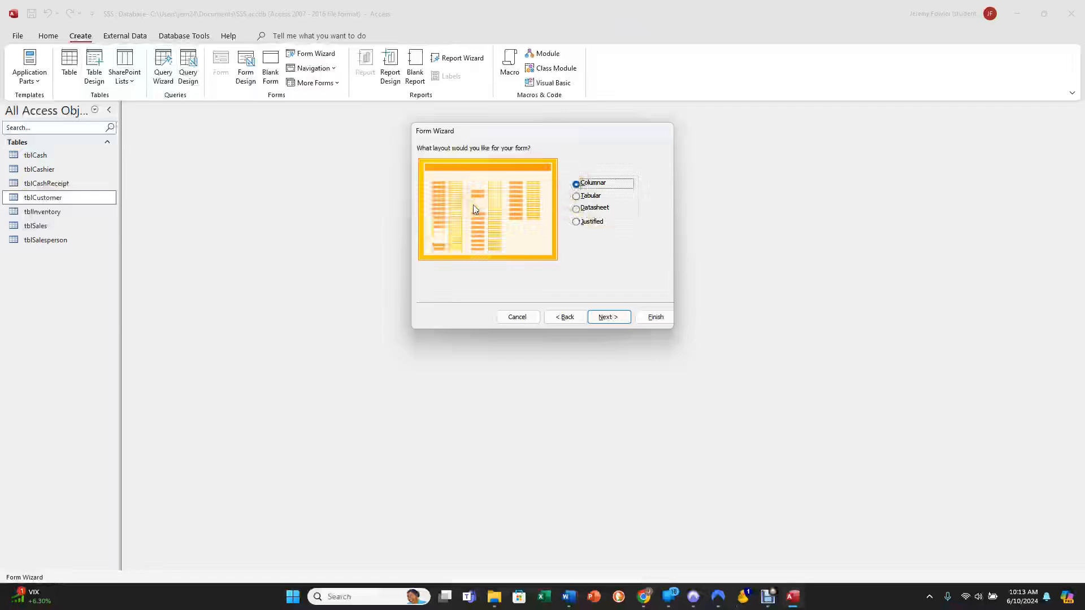
pyautogui.click(606, 319)
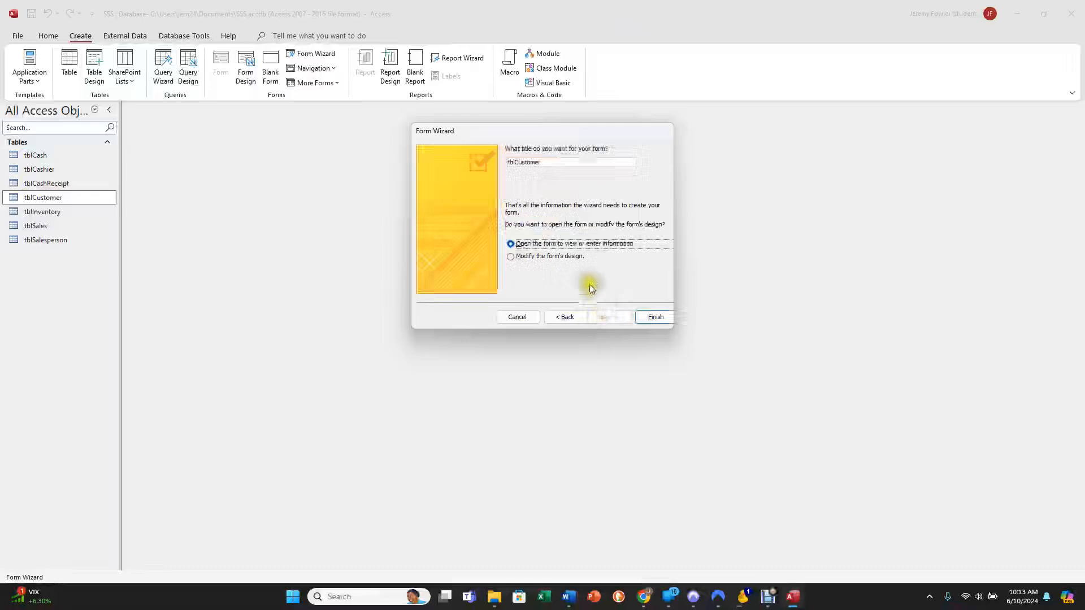
# Title the form formCustomer, choose to modify the form's design, and finish the wizard.
pyautogui.moveTo(543, 165); pyautogui.dragTo(509, 162)
pyautogui.click(516, 164)
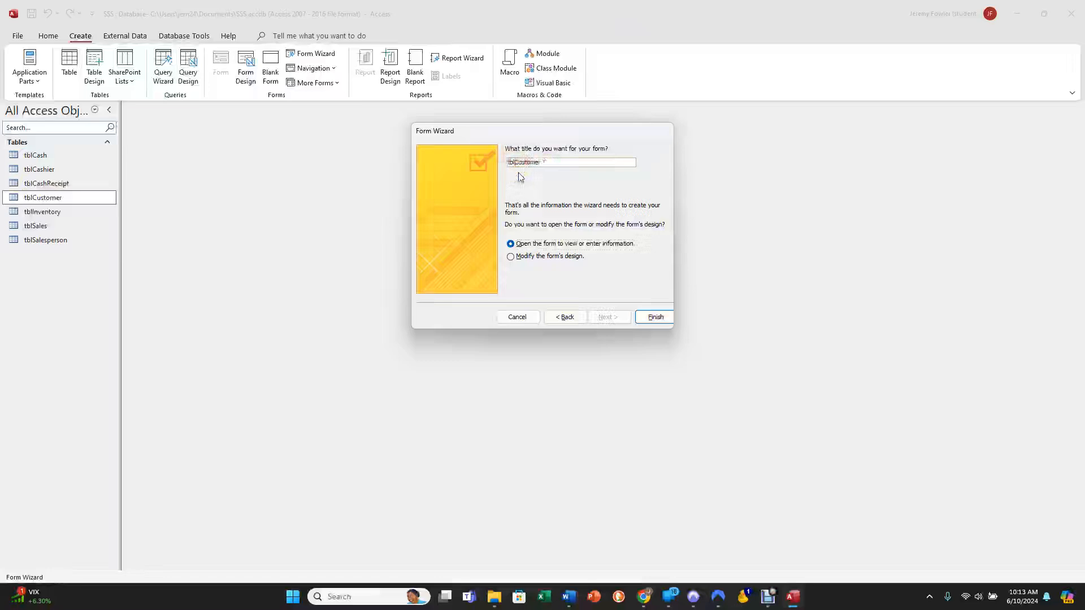
pyautogui.press('BackSpace')
pyautogui.press('BackSpace')
pyautogui.press('BackSpace')
pyautogui.click(511, 260)
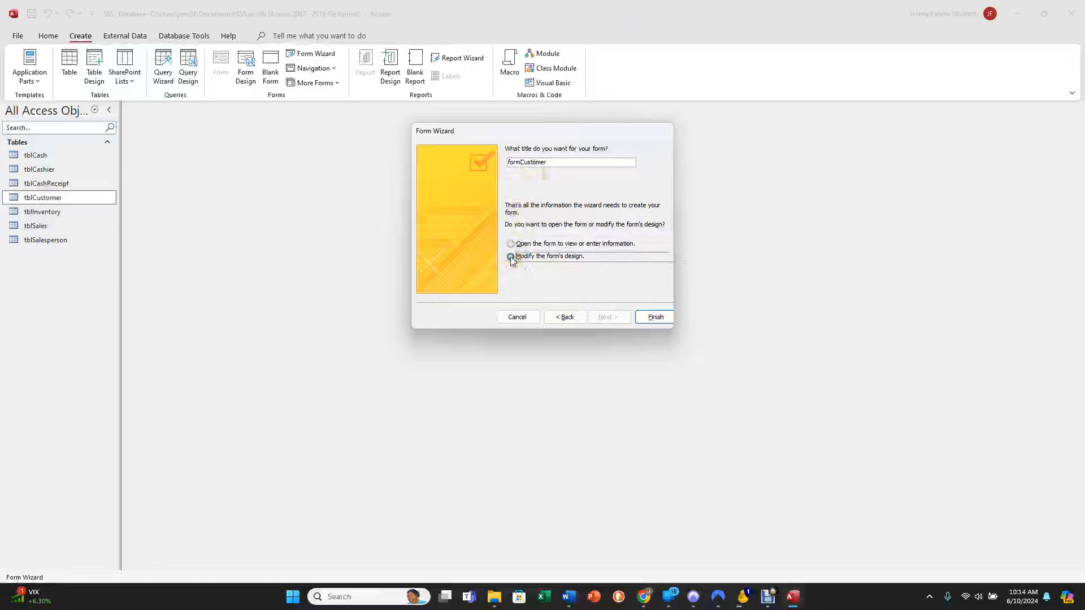
pyautogui.click(652, 318)
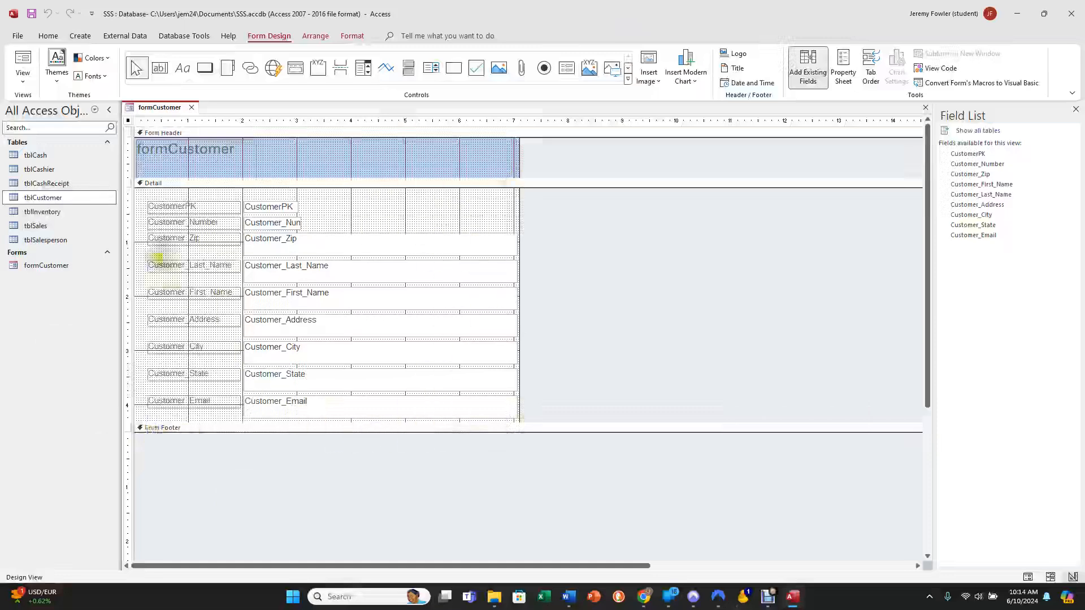
# View formCustomer in Form View and Layout View, return to Design View, and close the Field List.
pyautogui.click(23, 62)
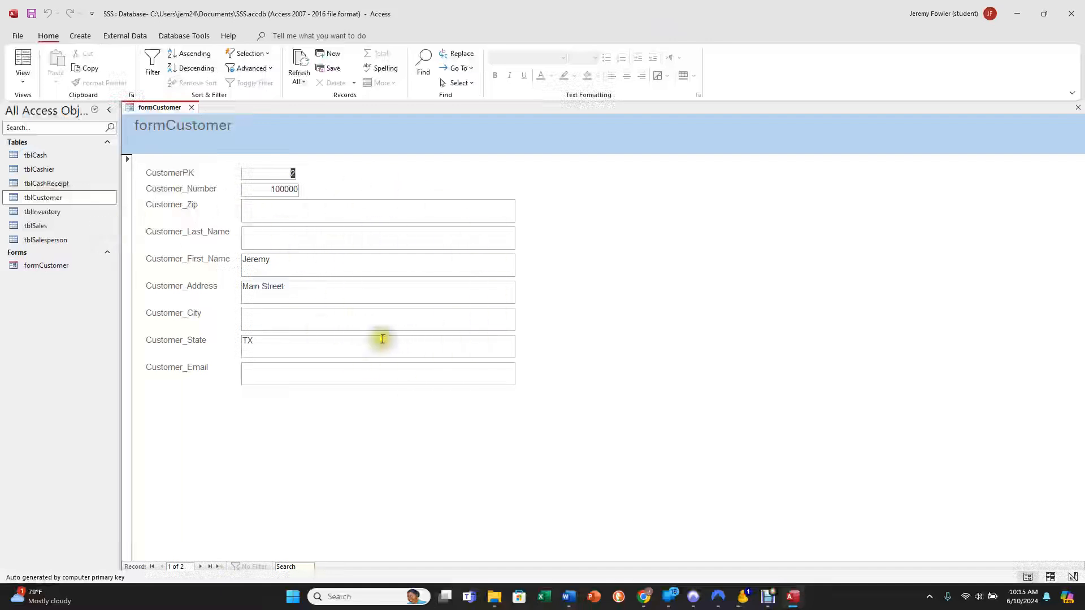
pyautogui.click(26, 67)
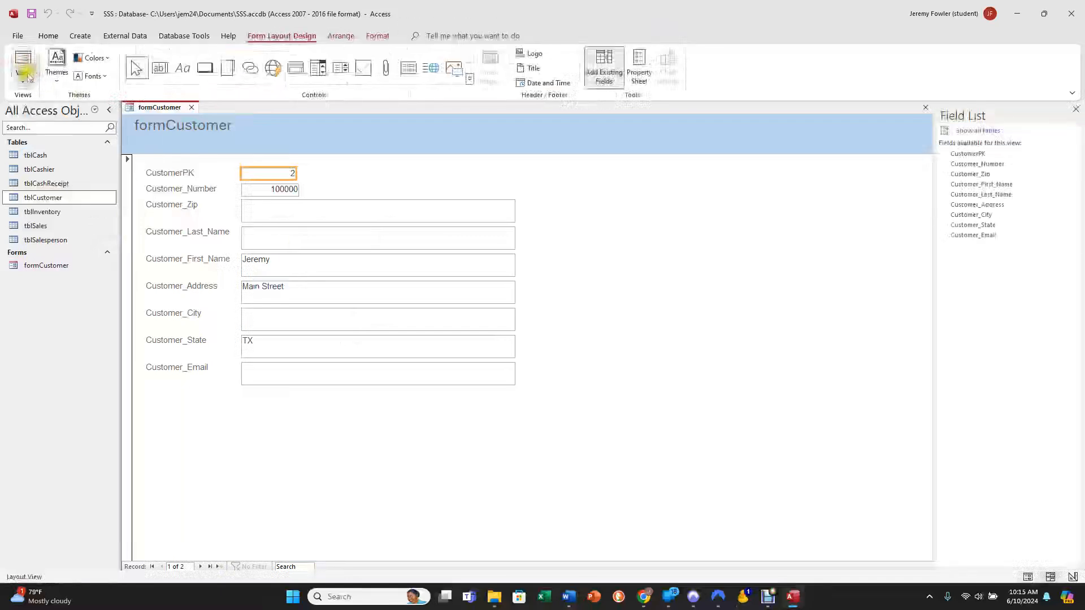
pyautogui.click(24, 79)
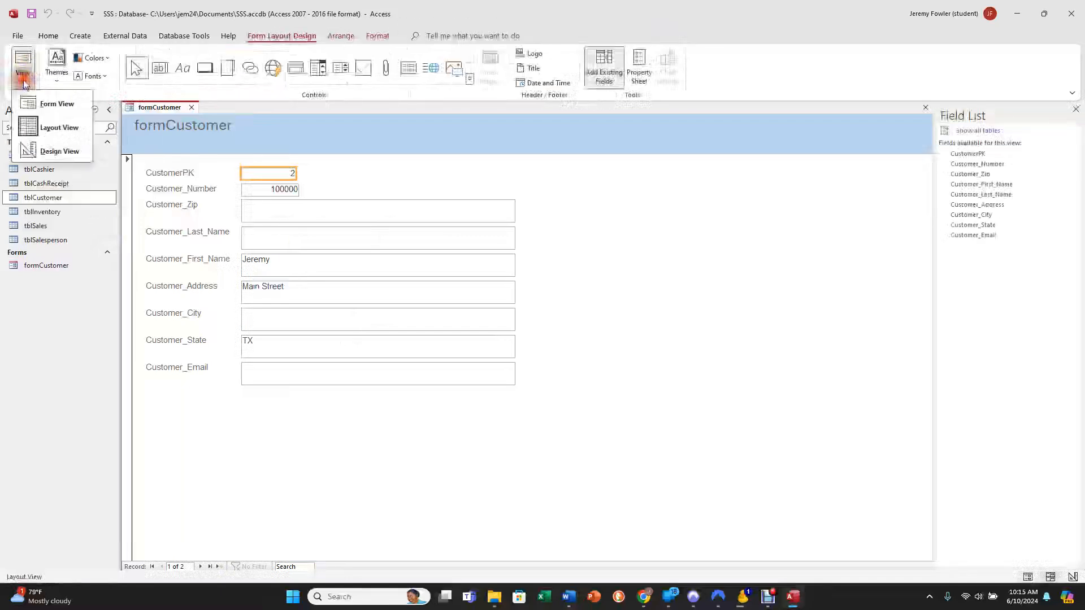
pyautogui.click(37, 148)
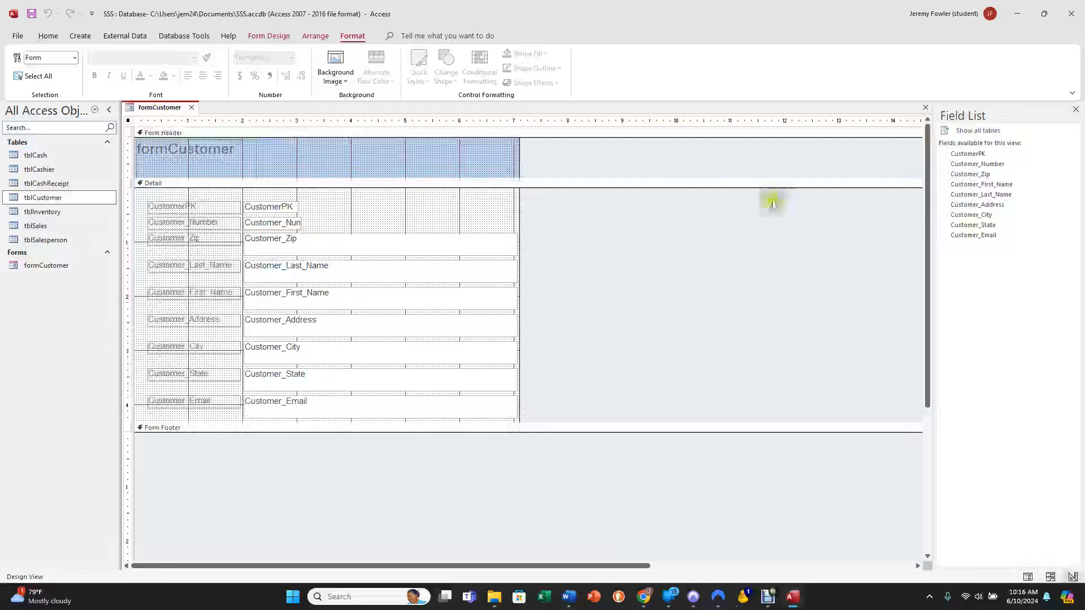
pyautogui.click(1074, 110)
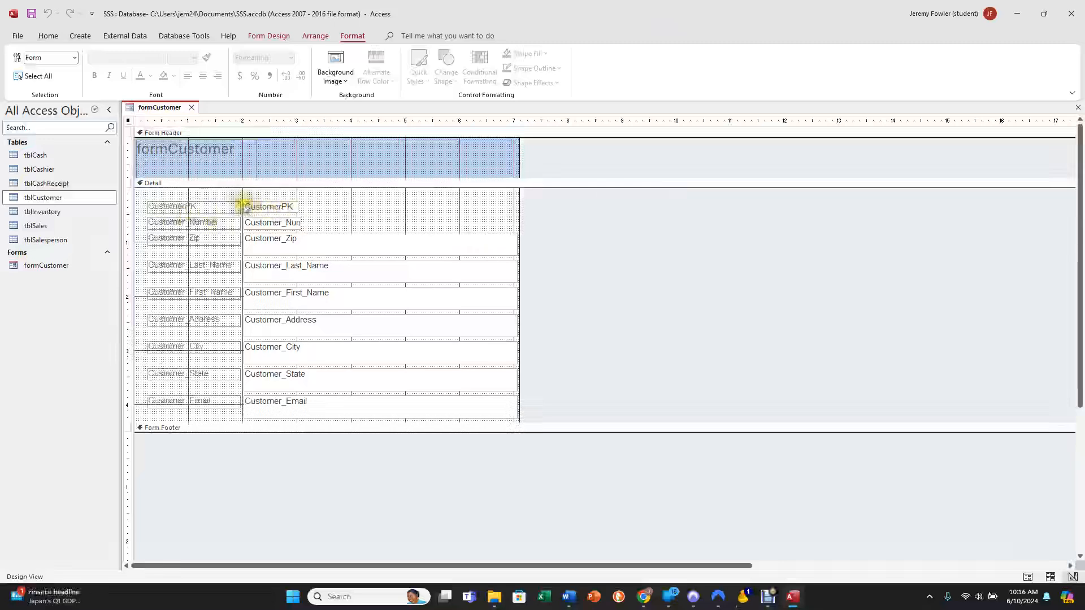
# Change the CustomerPK label's text to Primary Key and move the label with its field slightly up.
pyautogui.click(188, 208)
pyautogui.moveTo(173, 207); pyautogui.dragTo(151, 208)
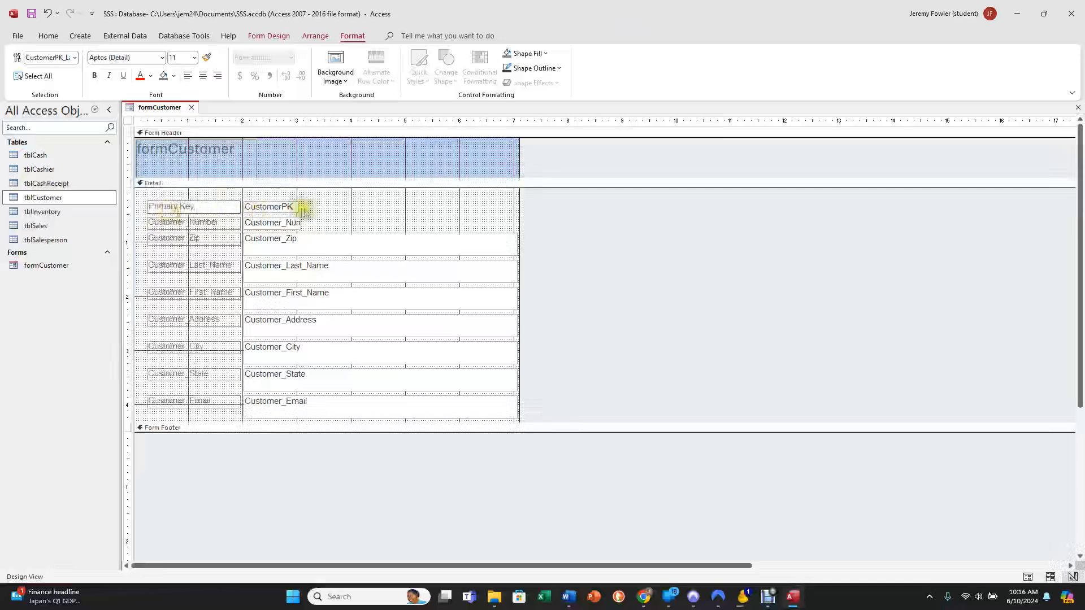
pyautogui.click(370, 221)
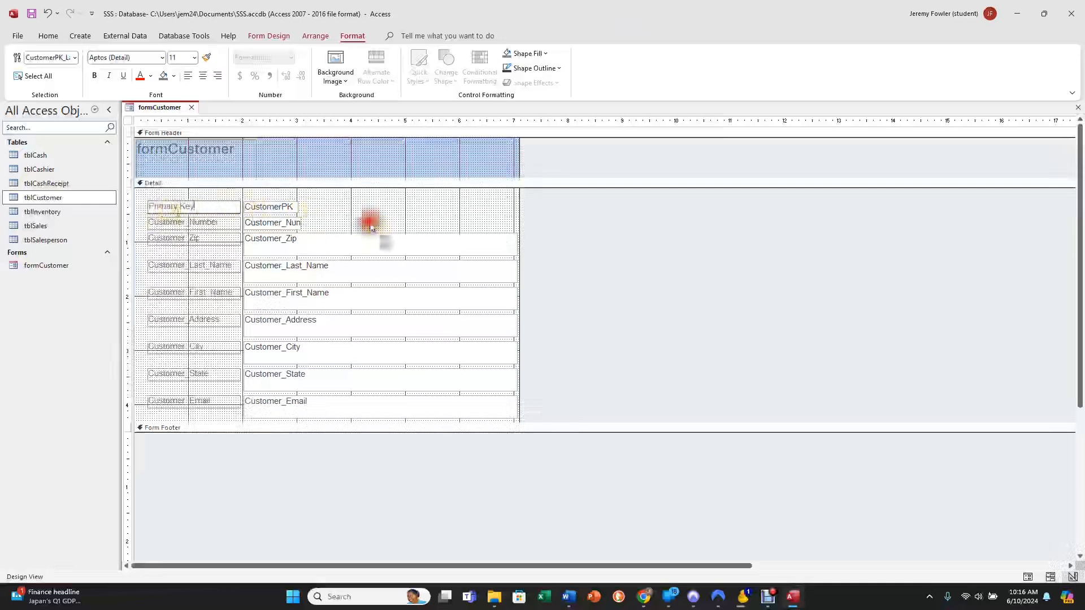
pyautogui.click(212, 212)
pyautogui.moveTo(206, 203); pyautogui.dragTo(200, 194)
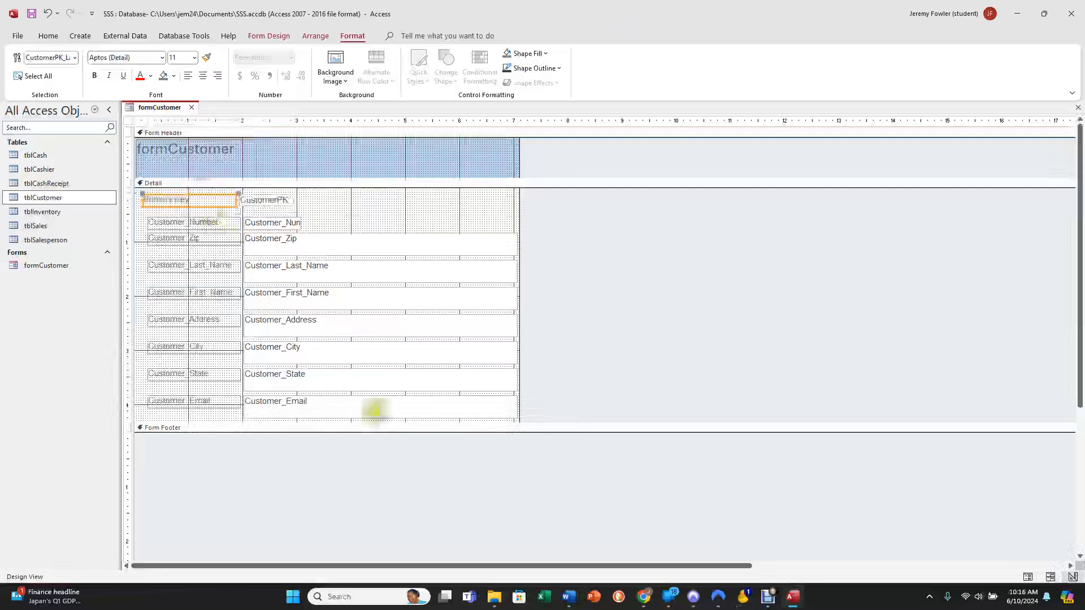
# Enlarge the form's footer and Detail sections and shift the controls from Customer_Number through Customer_Email down about half an inch.
pyautogui.moveTo(448, 433); pyautogui.dragTo(444, 450)
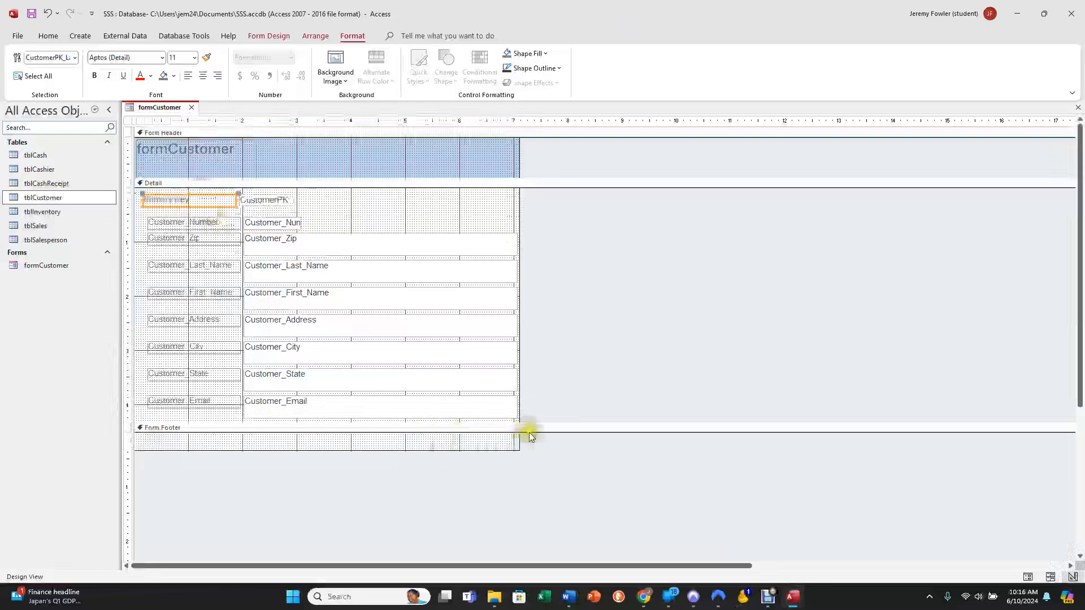
pyautogui.moveTo(532, 429); pyautogui.dragTo(571, 466)
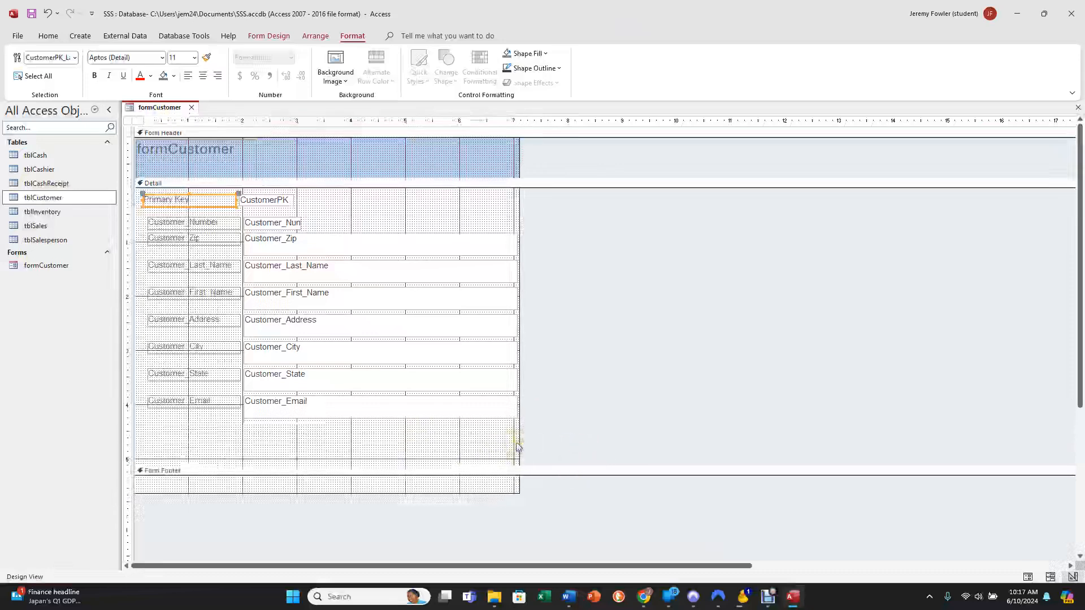
pyautogui.moveTo(517, 441); pyautogui.dragTo(139, 216)
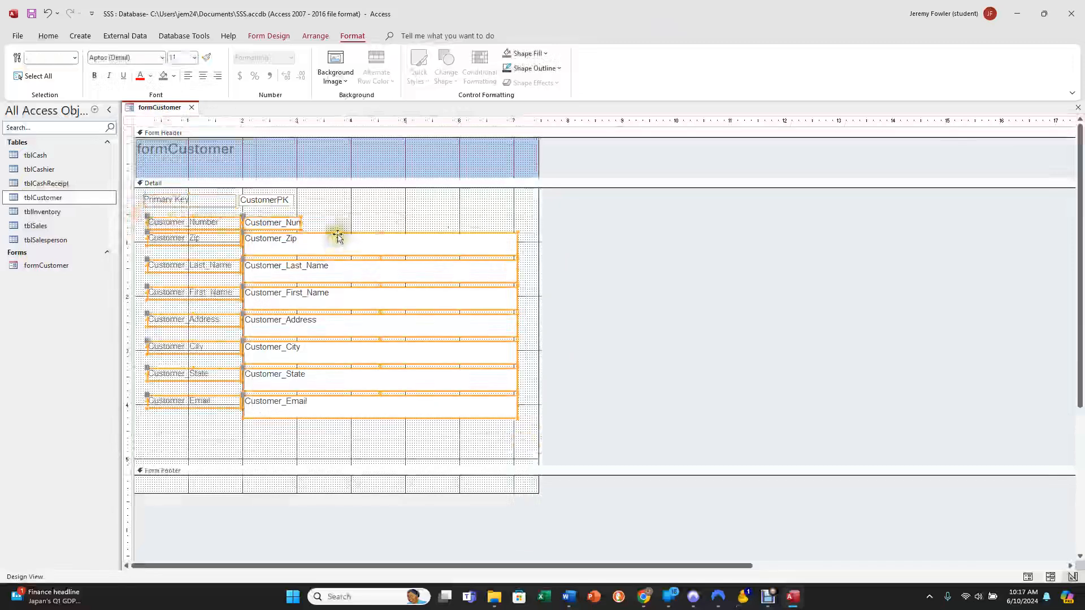
pyautogui.moveTo(337, 234); pyautogui.dragTo(334, 252)
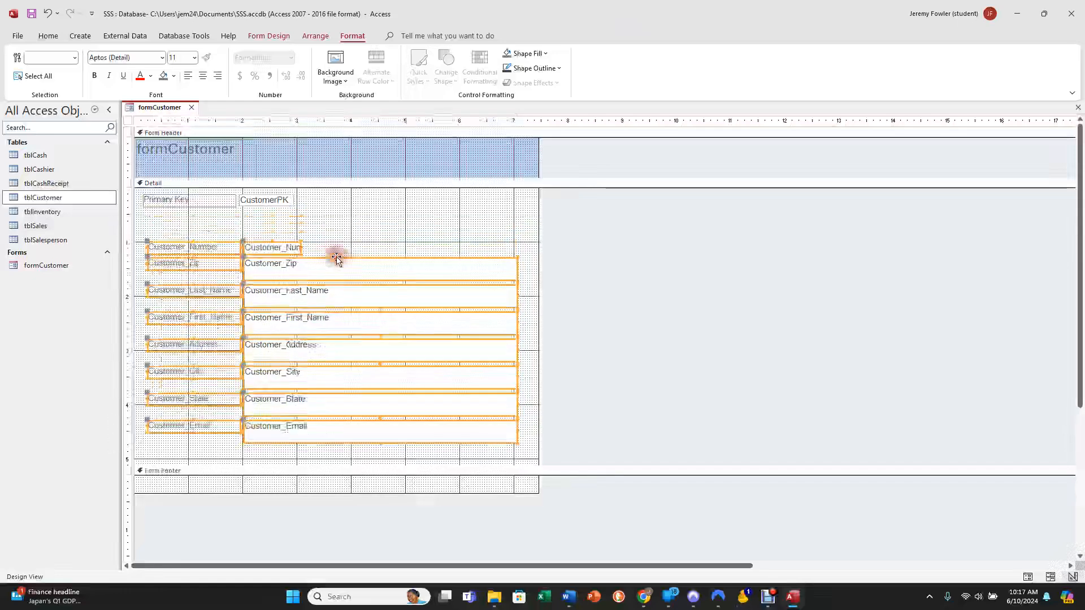
pyautogui.click(289, 224)
# Try repositioning the CustomerPK field together with its Primary Key label.
pyautogui.click(286, 206)
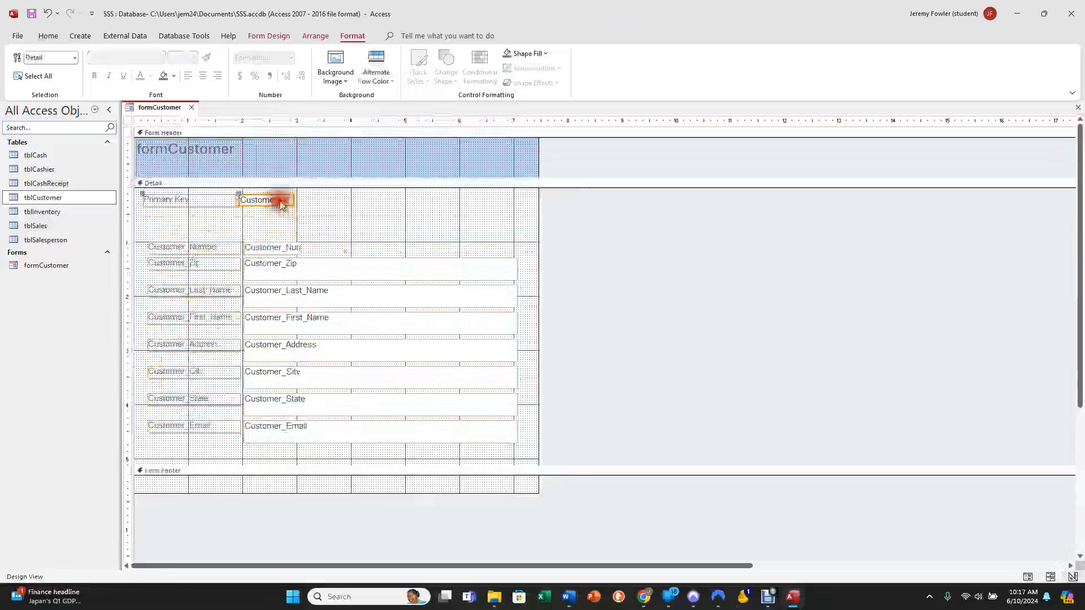
pyautogui.moveTo(285, 206)
pyautogui.mouseDown()
pyautogui.moveTo(259, 222)
pyautogui.moveTo(181, 220)
pyautogui.moveTo(239, 223)
pyautogui.moveTo(282, 199)
pyautogui.mouseUp()
pyautogui.click(228, 209)
pyautogui.click(272, 210)
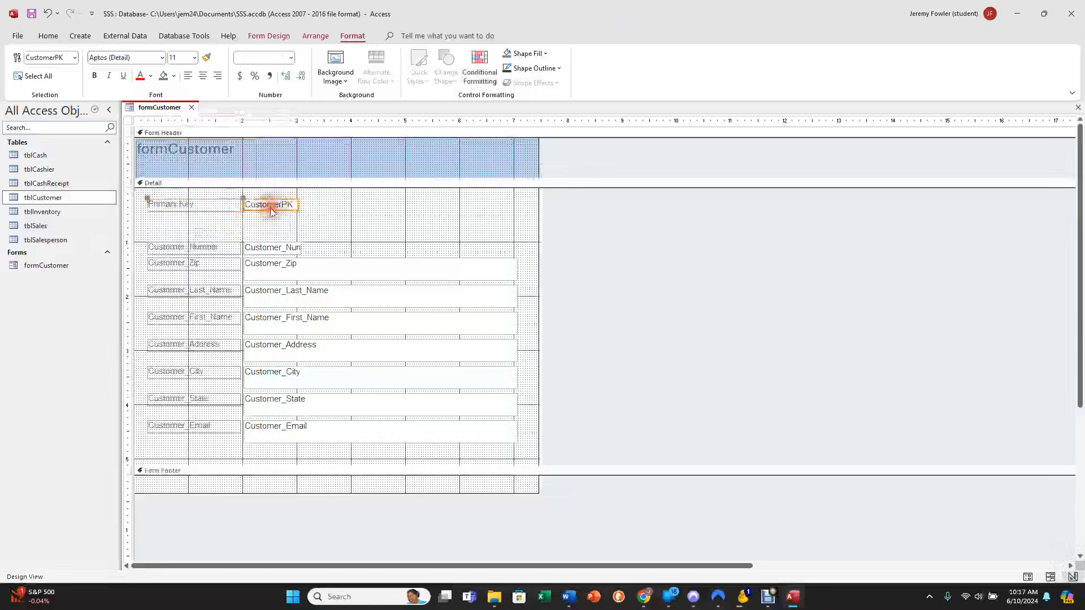
pyautogui.click(270, 208)
pyautogui.moveTo(271, 211); pyautogui.dragTo(274, 209)
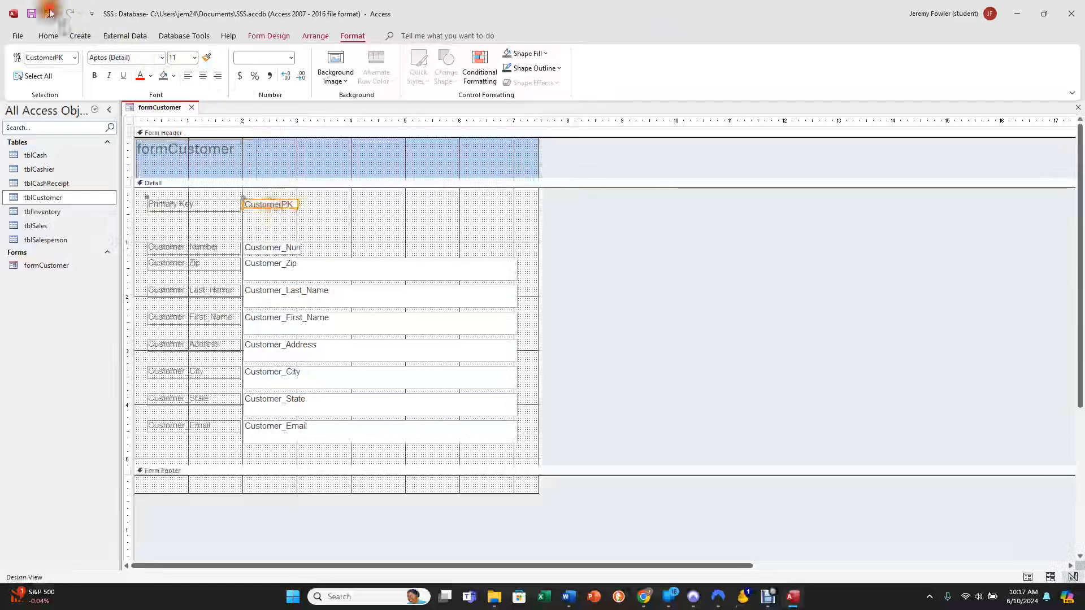
# Move the Primary Key label and CustomerPK field together down and back up near the Detail section's upper edge, aligned with the other controls.
pyautogui.moveTo(309, 195); pyautogui.dragTo(158, 203)
pyautogui.moveTo(257, 210); pyautogui.dragTo(255, 228)
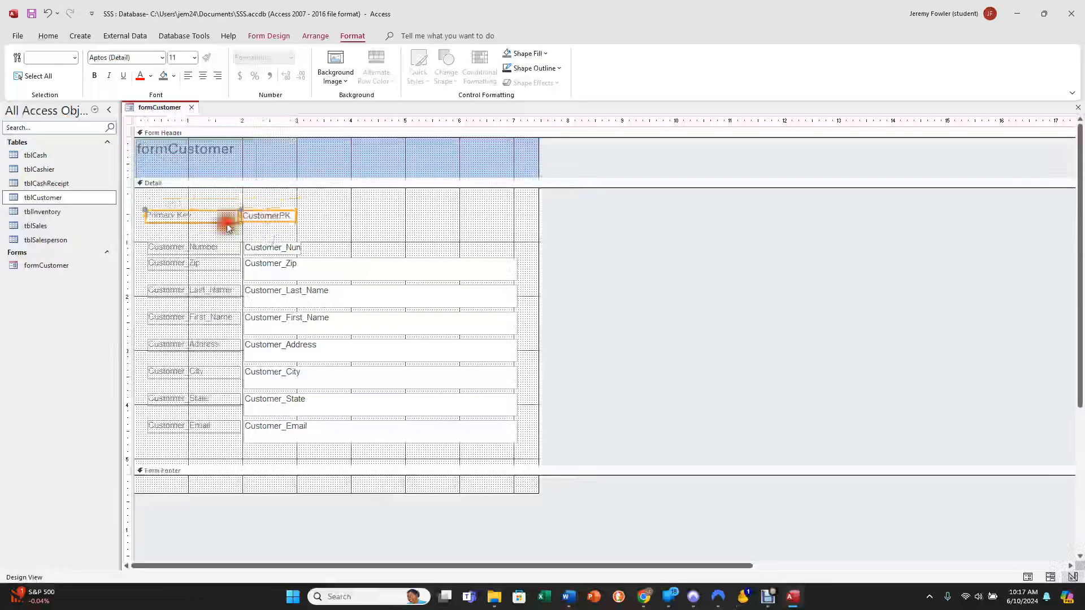
pyautogui.click(237, 186)
pyautogui.click(213, 210)
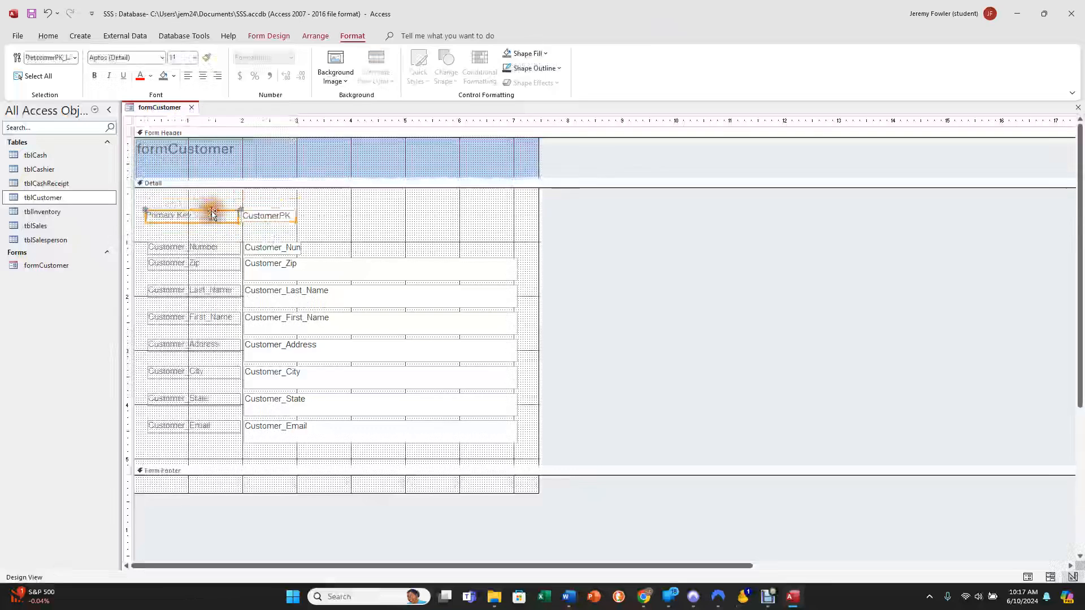
pyautogui.moveTo(212, 210)
pyautogui.mouseDown()
pyautogui.moveTo(308, 198)
pyautogui.moveTo(216, 198)
pyautogui.mouseUp()
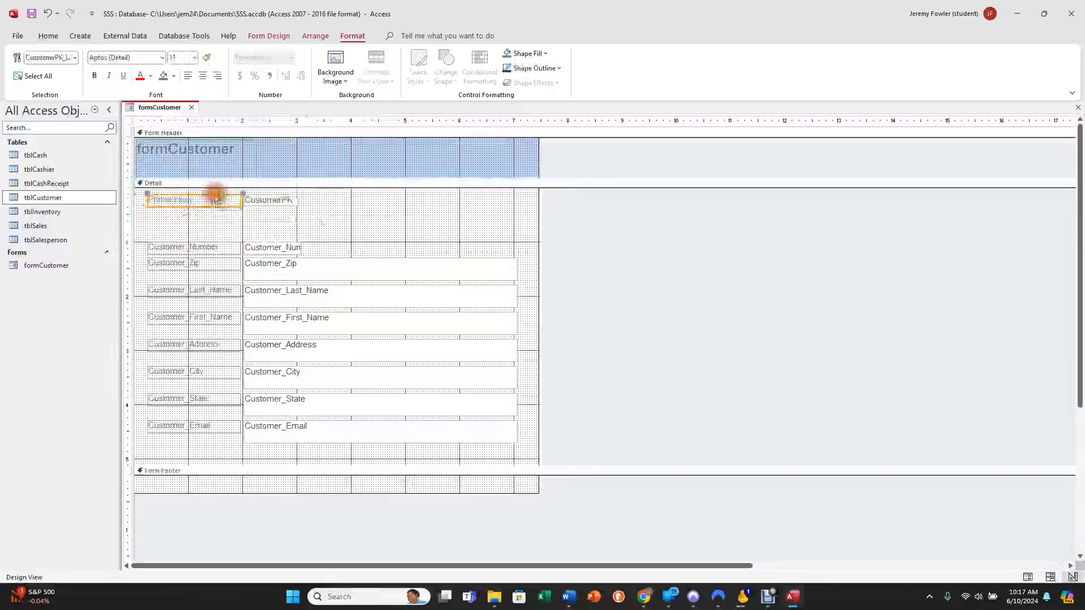
pyautogui.moveTo(300, 213); pyautogui.dragTo(146, 195)
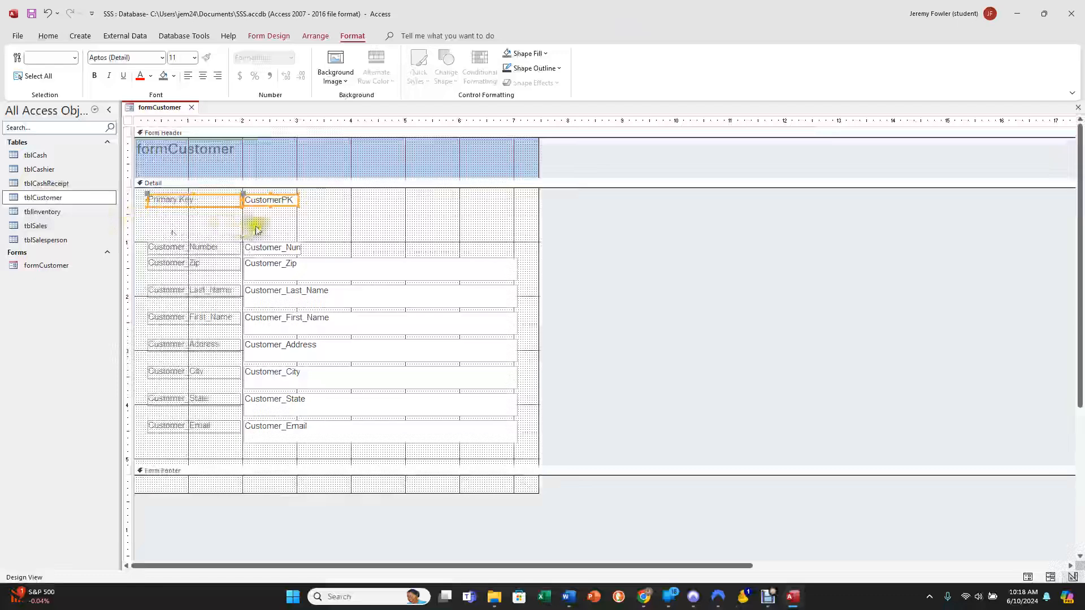
pyautogui.click(285, 225)
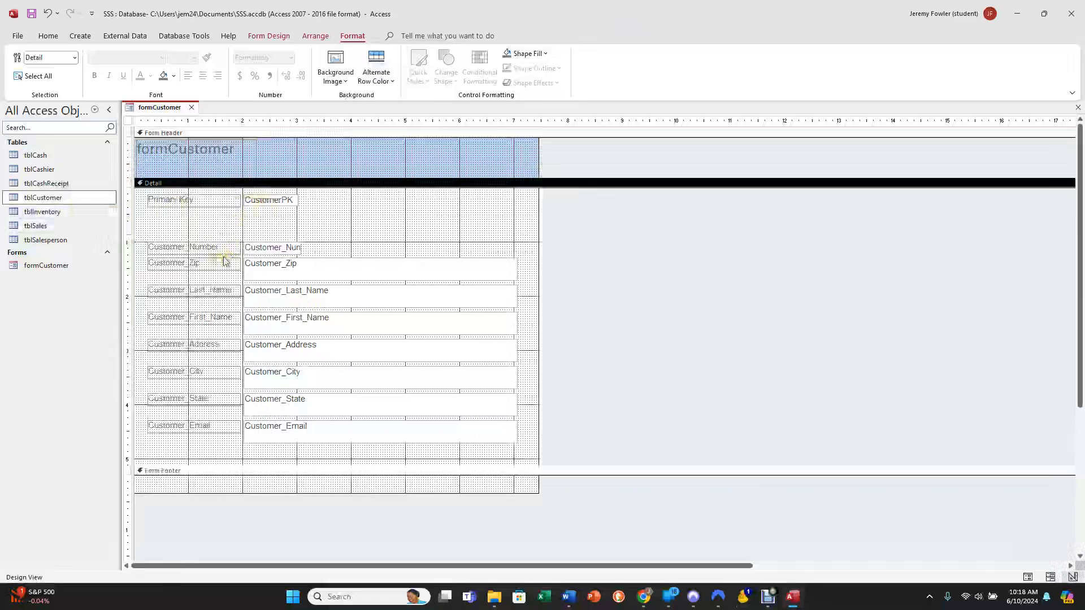
# Narrow the Customer_Zip and Customer_State fields to about 1.1 inches and the Customer_City field to about 2.5 inches.
pyautogui.click(512, 275)
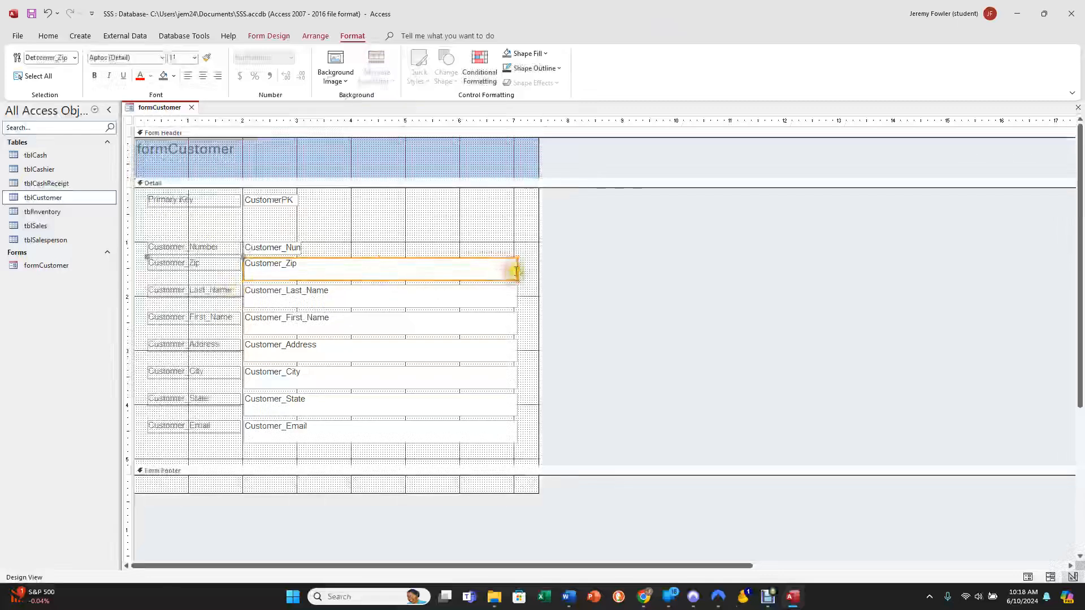
pyautogui.moveTo(517, 270); pyautogui.dragTo(302, 273)
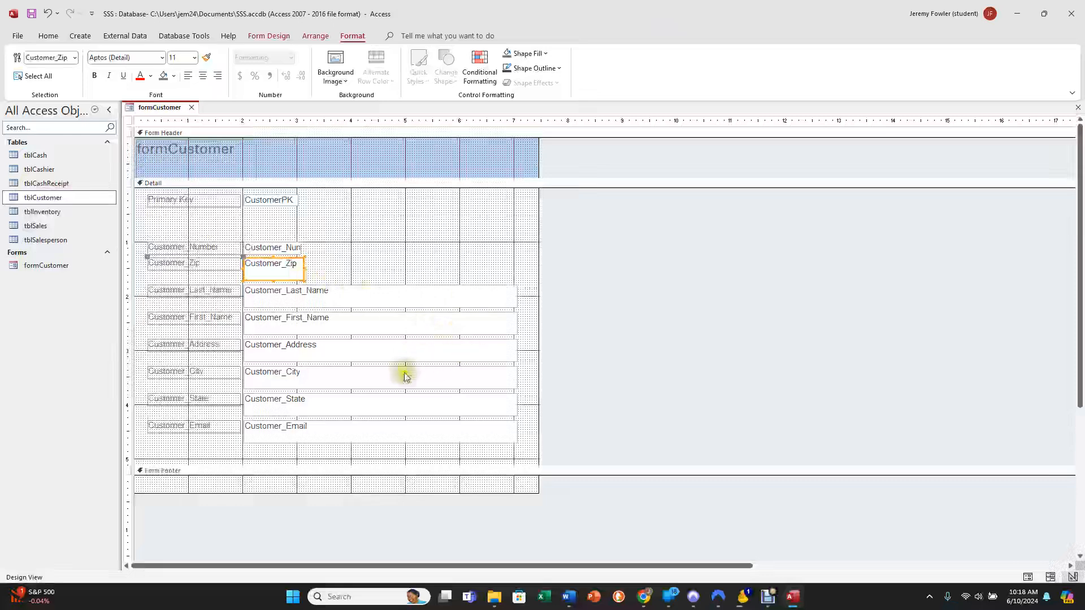
pyautogui.click(515, 378)
pyautogui.moveTo(516, 377); pyautogui.dragTo(380, 384)
pyautogui.click(388, 406)
pyautogui.moveTo(511, 405); pyautogui.dragTo(305, 408)
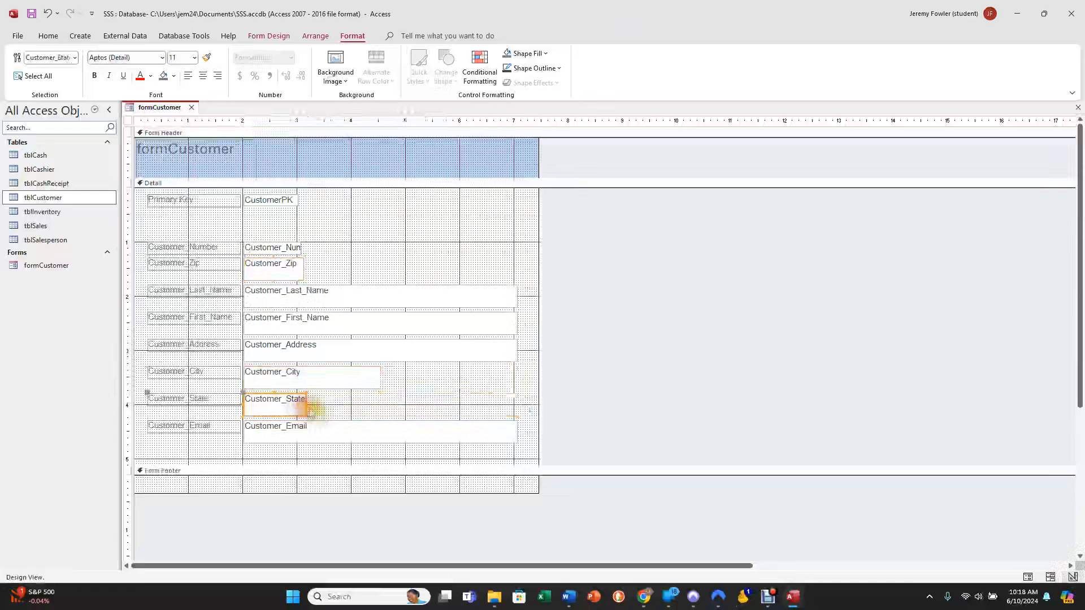
pyautogui.click(331, 434)
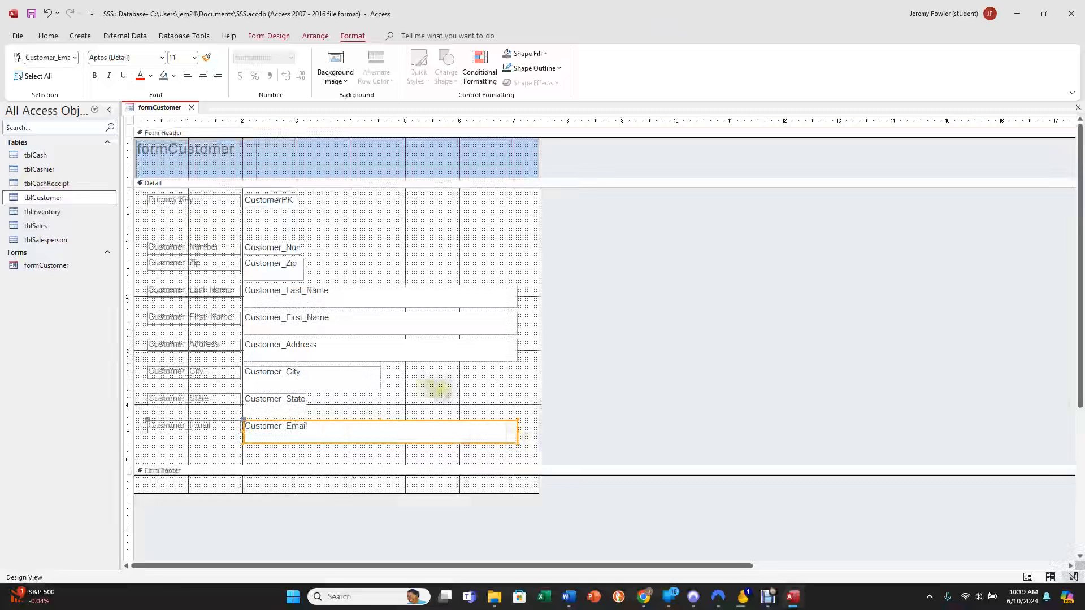
pyautogui.click(375, 246)
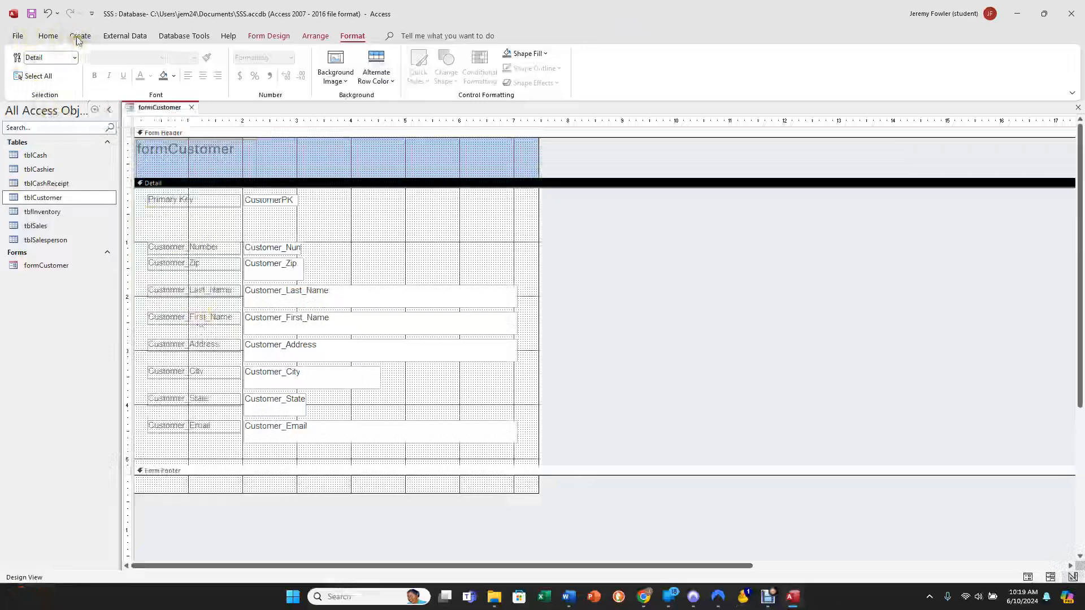
# Preview formCustomer in Form View and examine the Primary Key and Customer_Number fields.
pyautogui.click(206, 156)
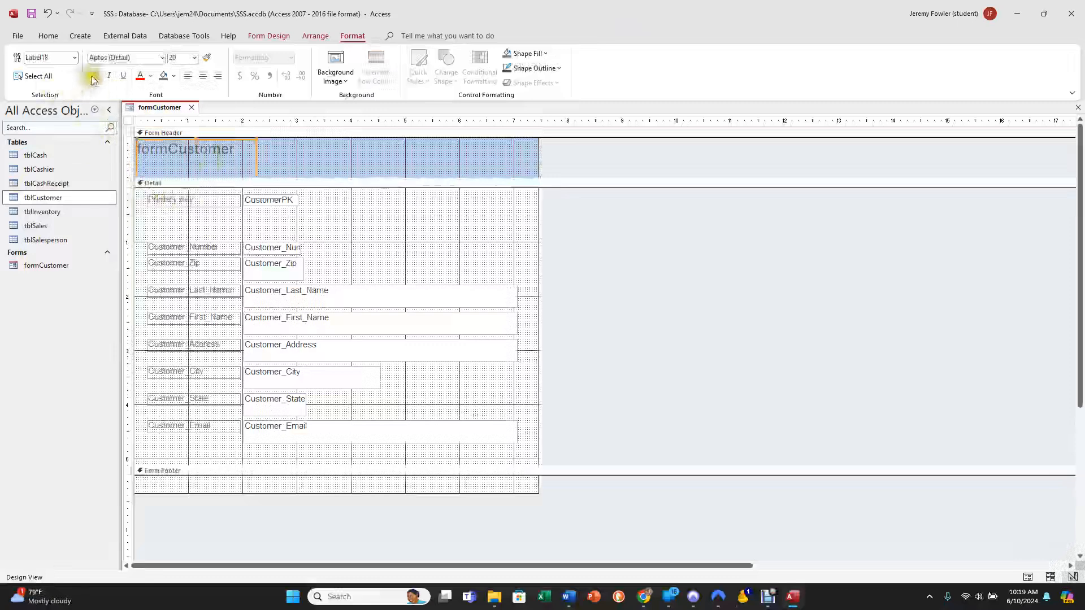
pyautogui.click(315, 35)
pyautogui.click(277, 36)
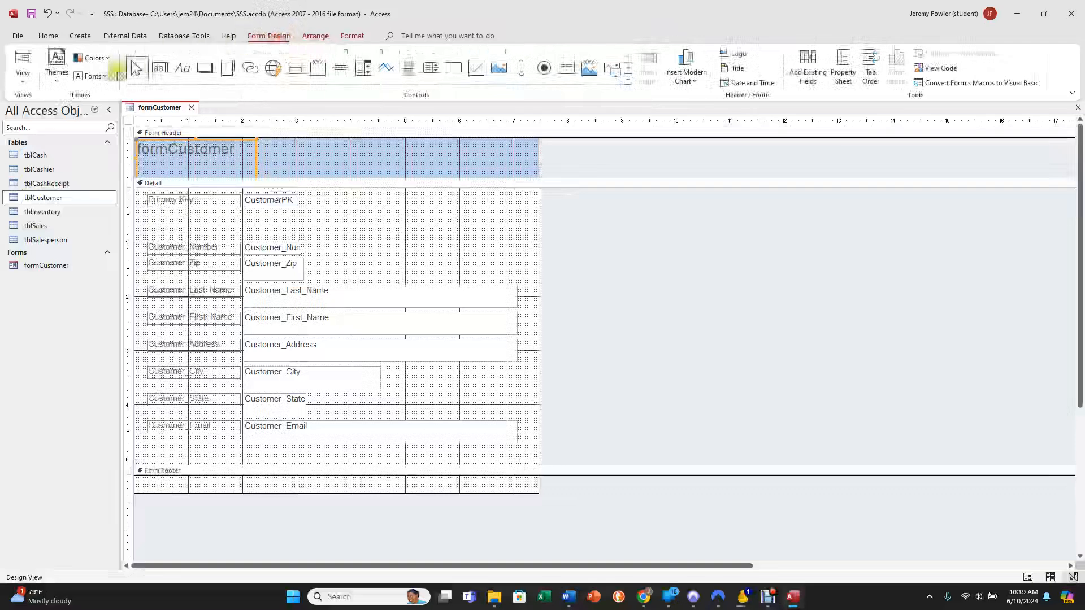
pyautogui.click(23, 62)
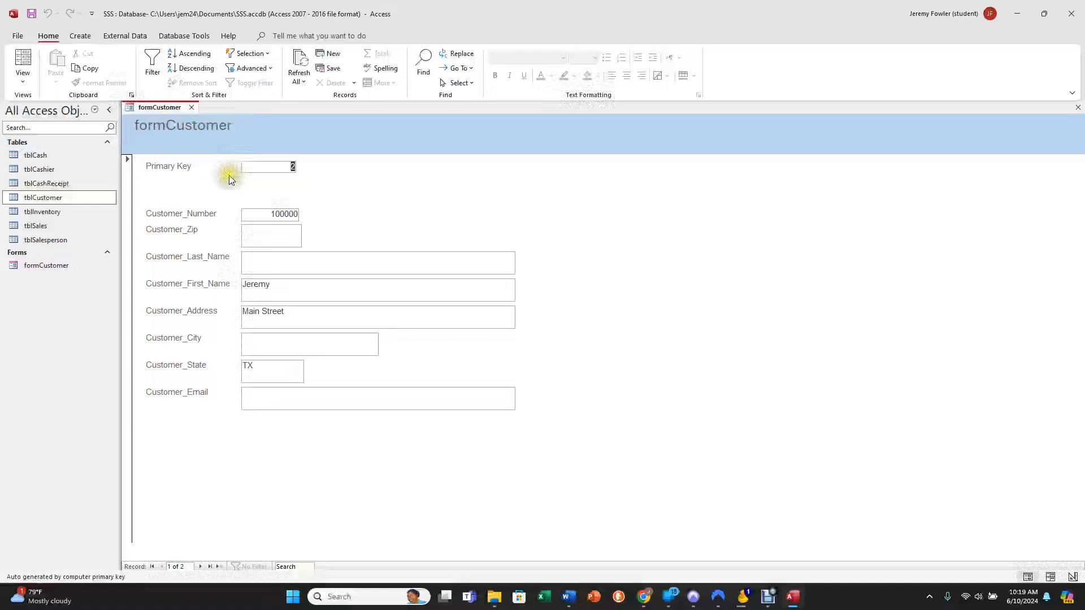
pyautogui.click(267, 215)
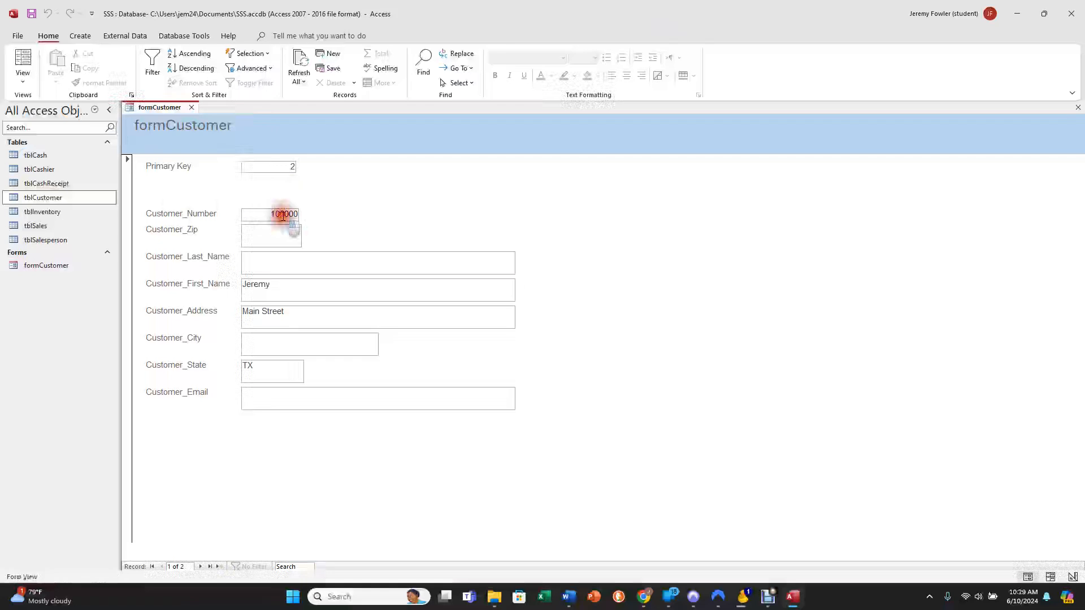
pyautogui.click(272, 214)
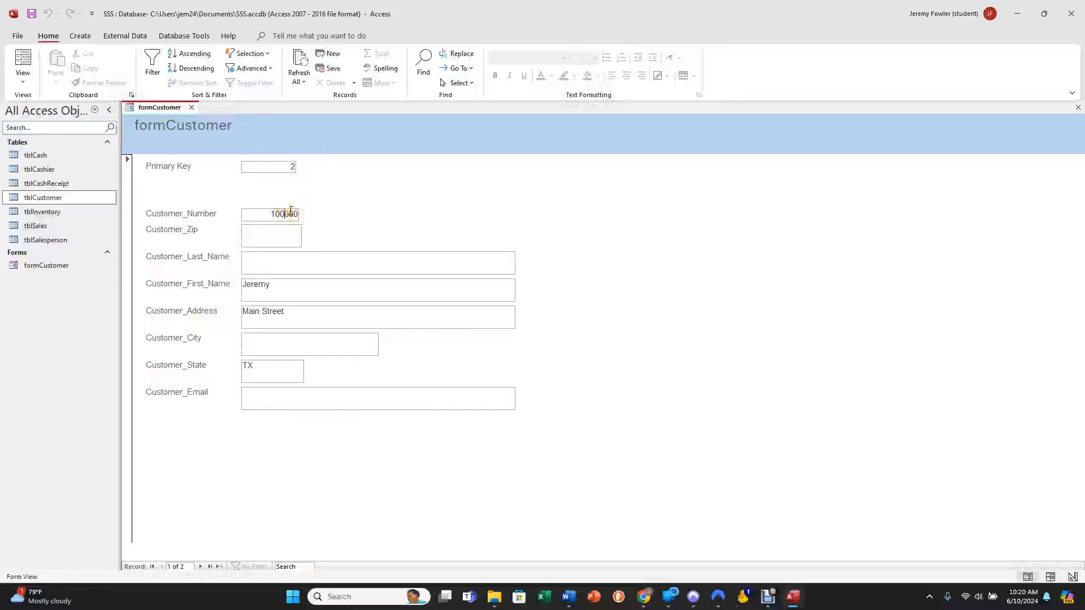
pyautogui.click(284, 167)
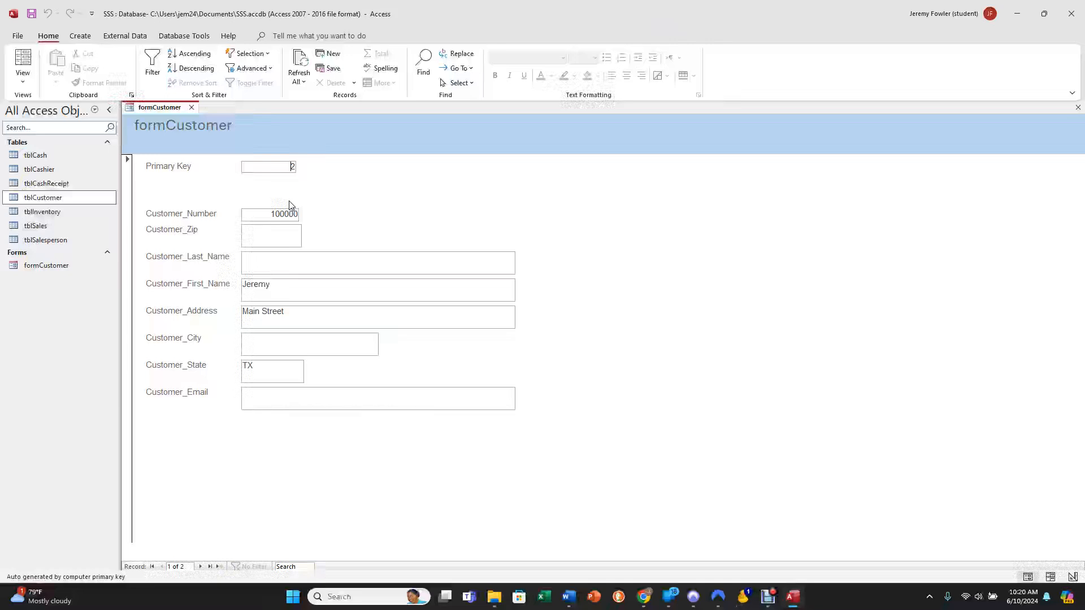
# Display the form in Layout View and check the tab order from Primary Key through Customer_Number to Customer_Zip.
pyautogui.click(23, 61)
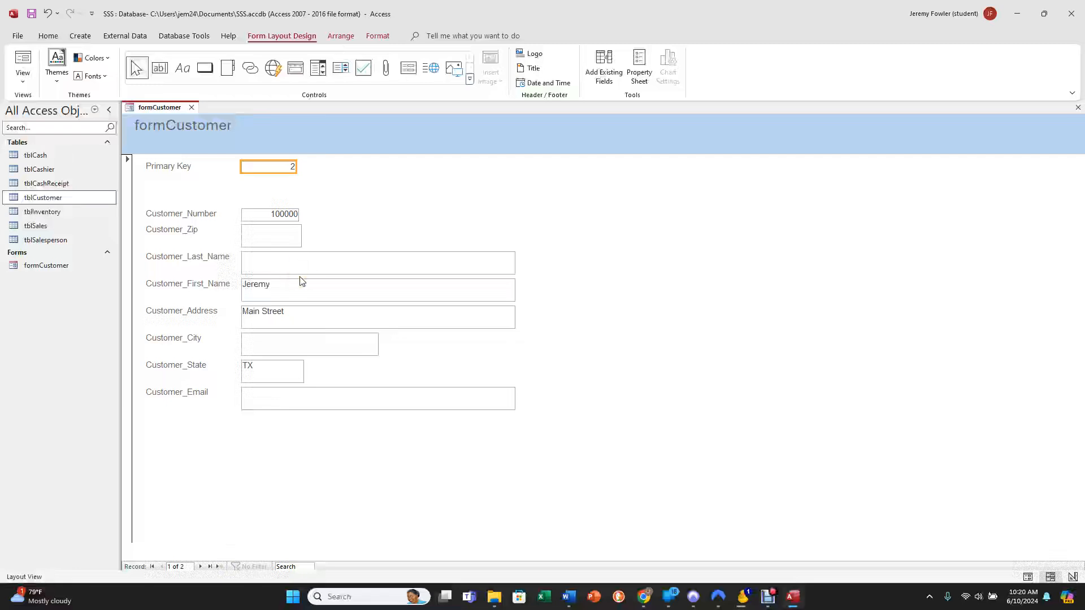
pyautogui.press('Tab')
pyautogui.press('Tab')
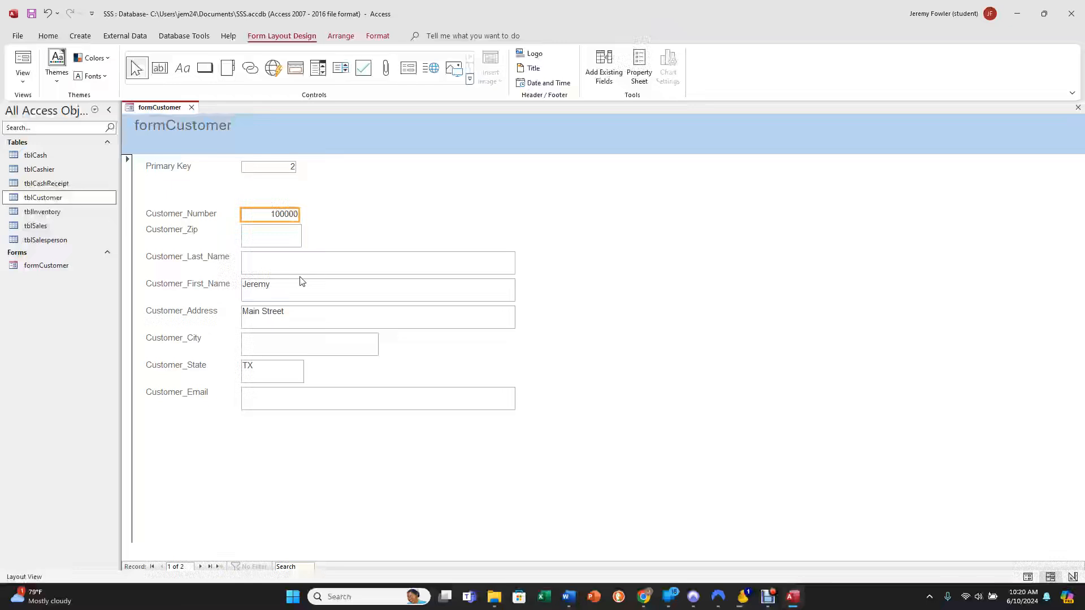
pyautogui.press('Tab')
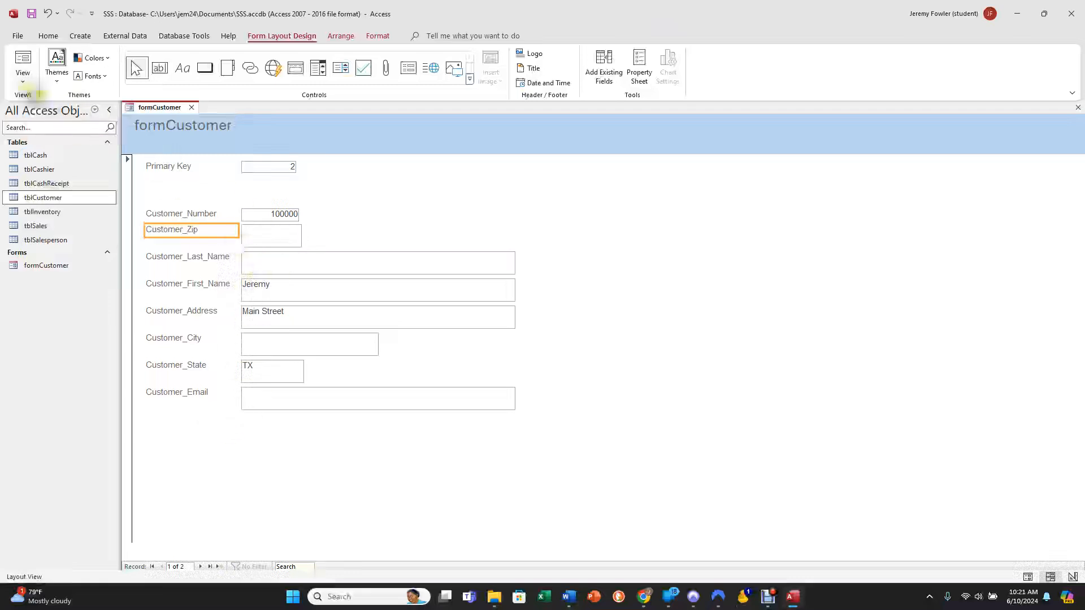
# Return to Design View and move the Customer_Number through Customer_State fields and their labels up about a quarter inch.
pyautogui.click(25, 66)
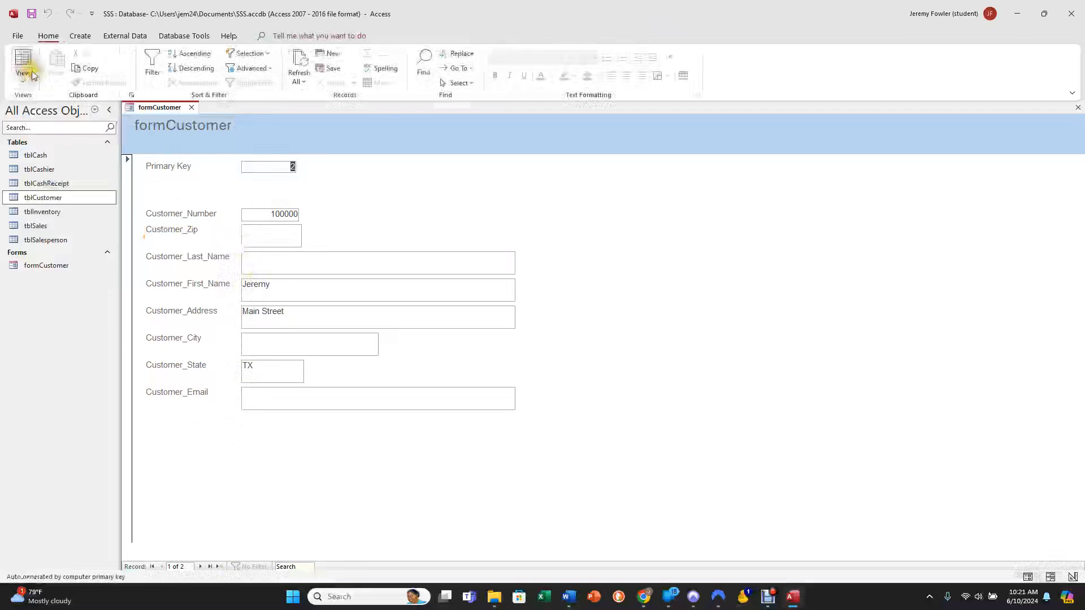
pyautogui.click(25, 78)
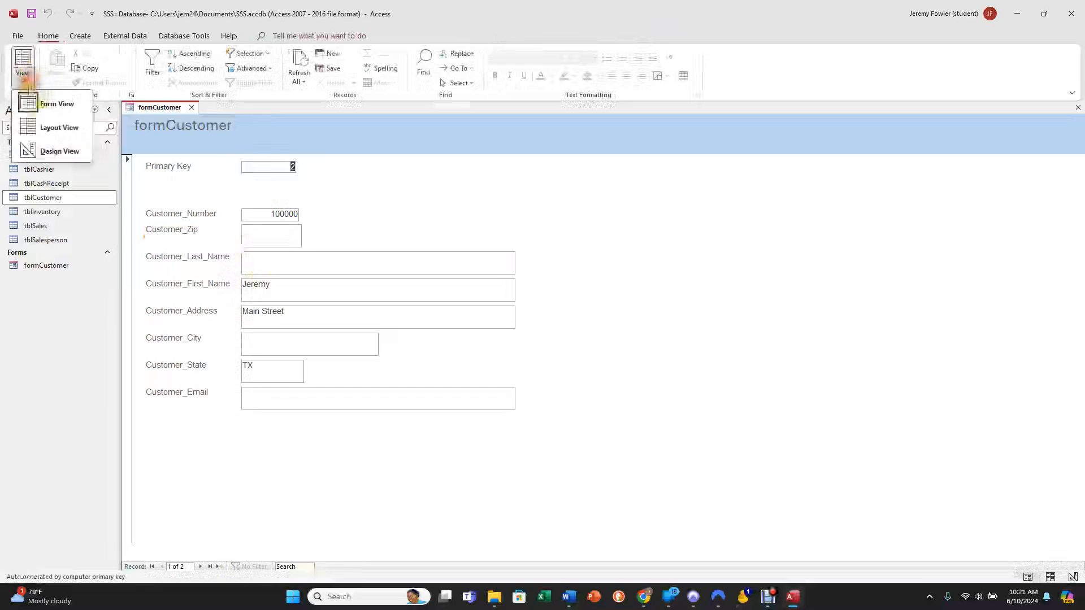
pyautogui.click(45, 150)
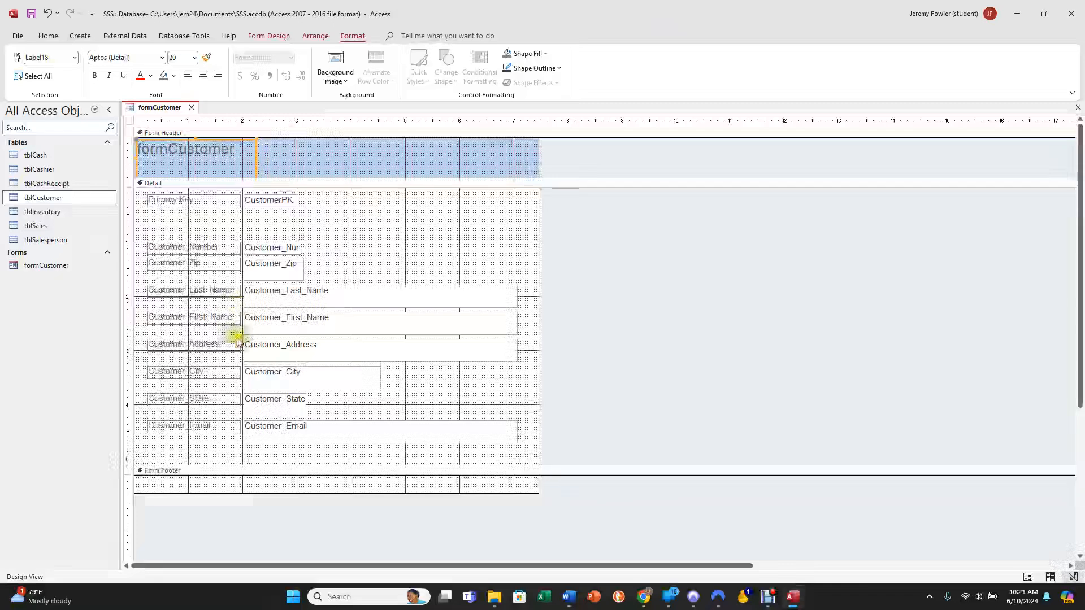
pyautogui.click(315, 413)
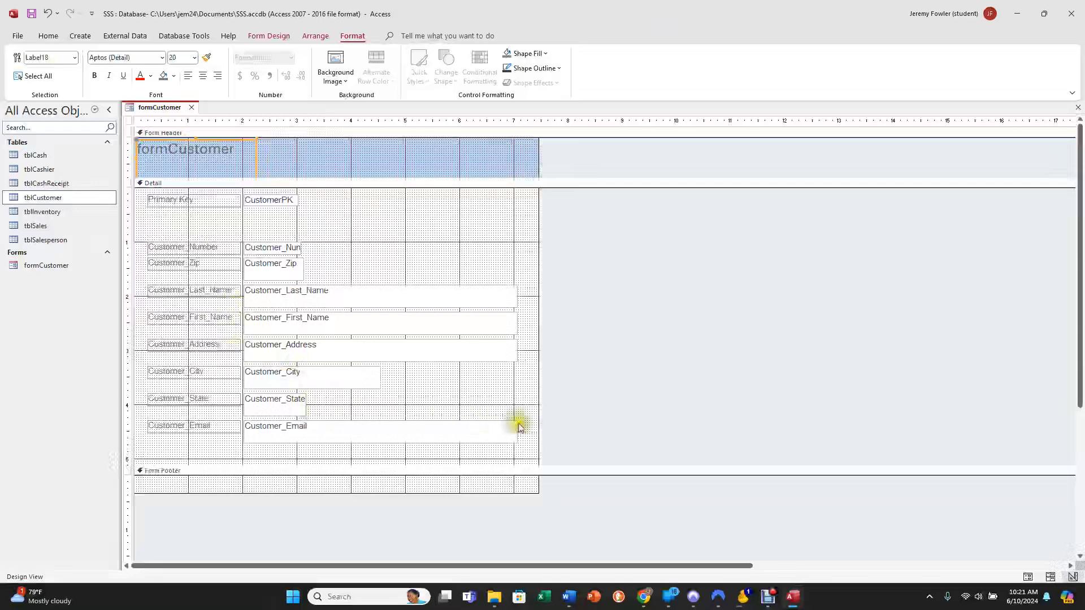
pyautogui.moveTo(527, 238); pyautogui.dragTo(141, 420)
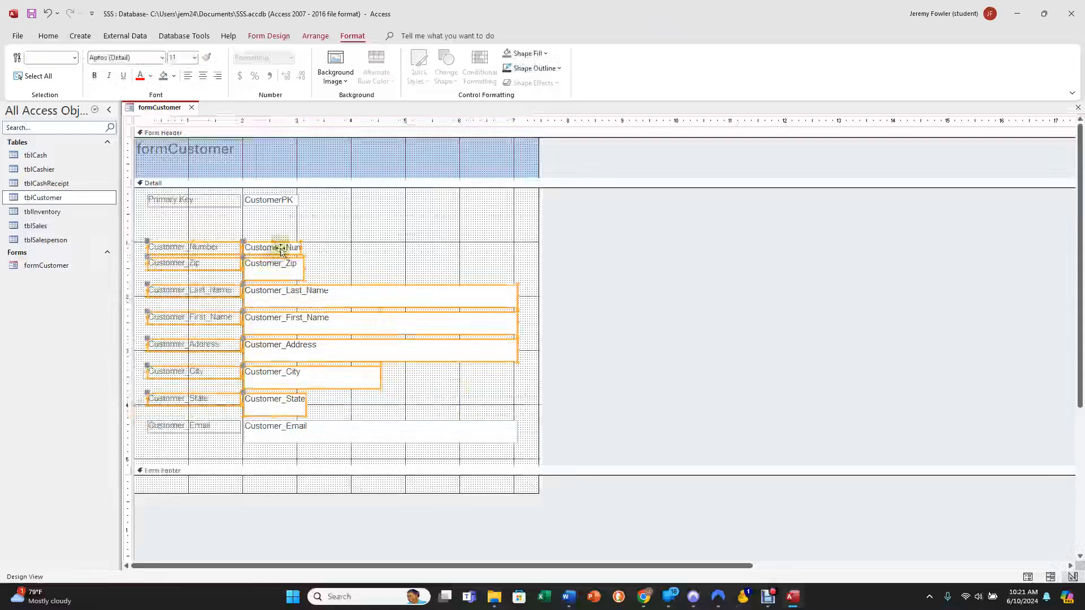
pyautogui.moveTo(282, 249); pyautogui.dragTo(283, 236)
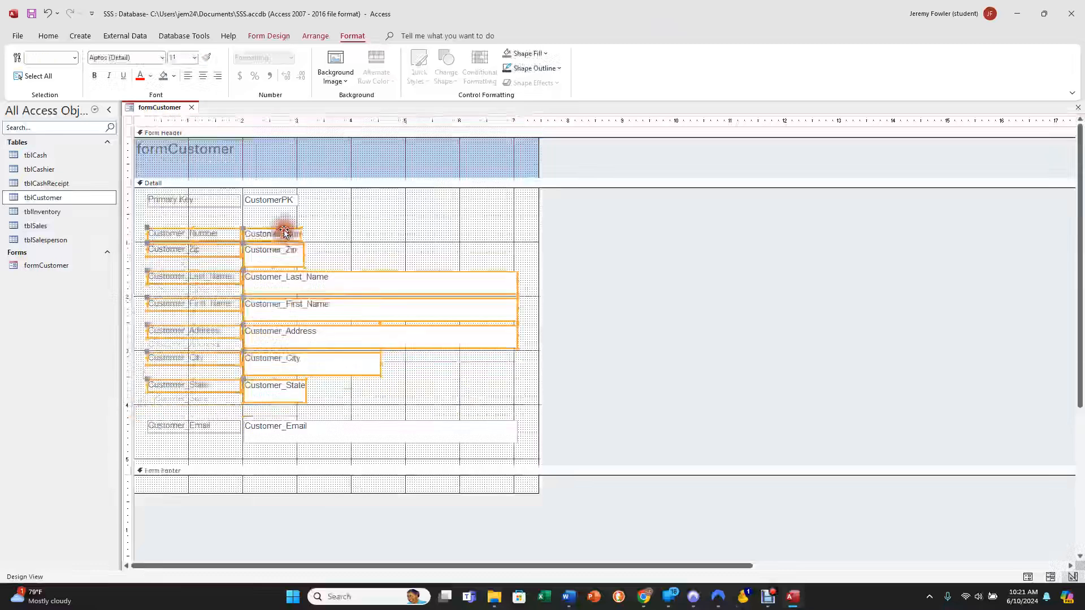
# Move the Customer_Zip field and its label onto the Customer_State row, just after the state field.
pyautogui.click(329, 247)
pyautogui.moveTo(280, 271); pyautogui.dragTo(130, 257)
pyautogui.moveTo(211, 258); pyautogui.dragTo(373, 391)
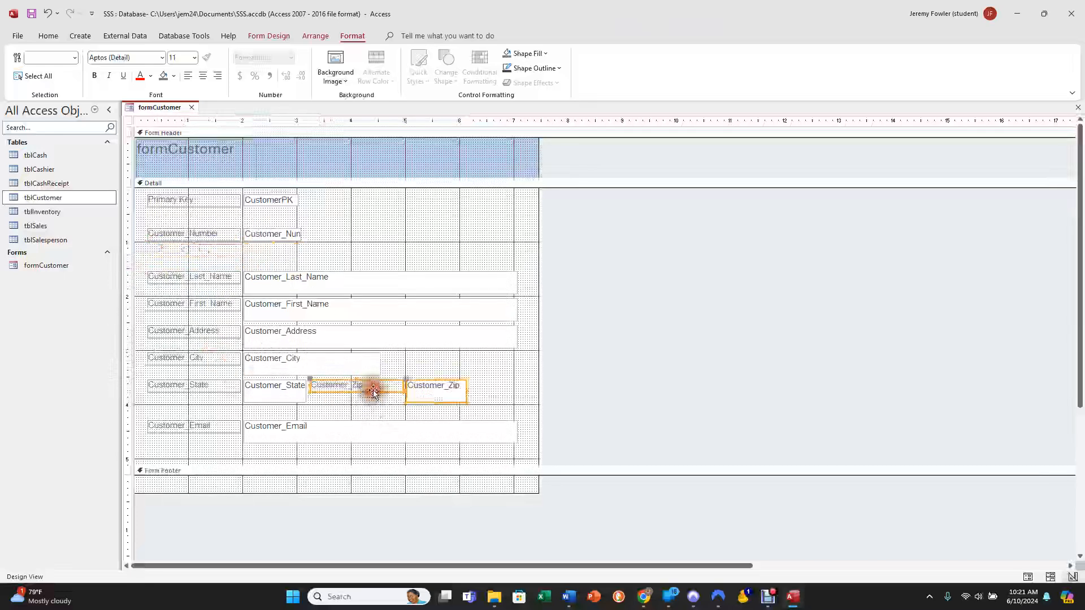
pyautogui.click(365, 408)
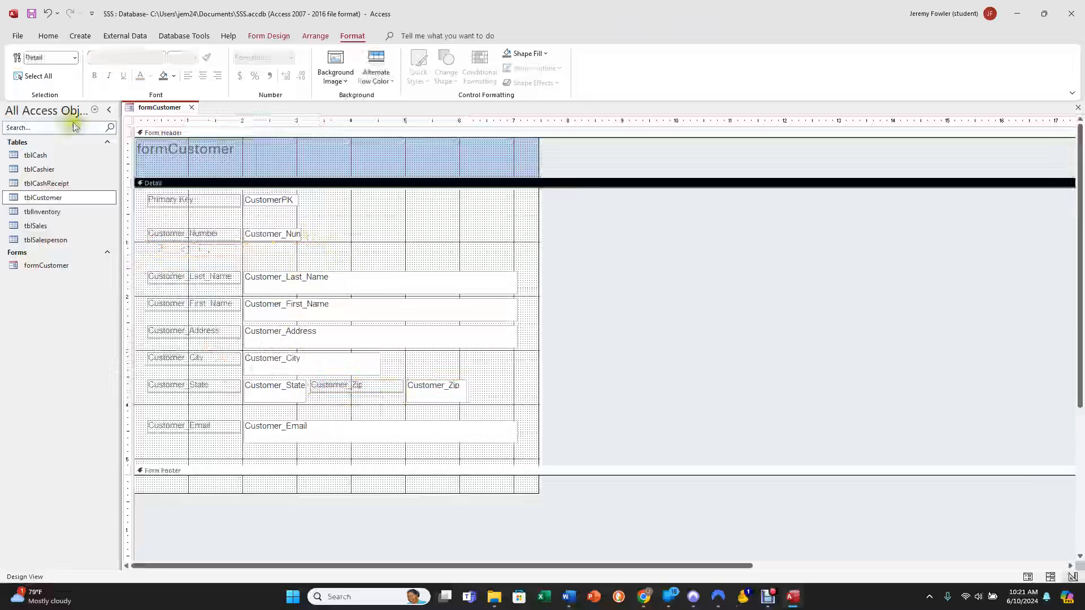
# Show the rearranged form in Form View and check the customer last name and first name fields.
pyautogui.click(80, 36)
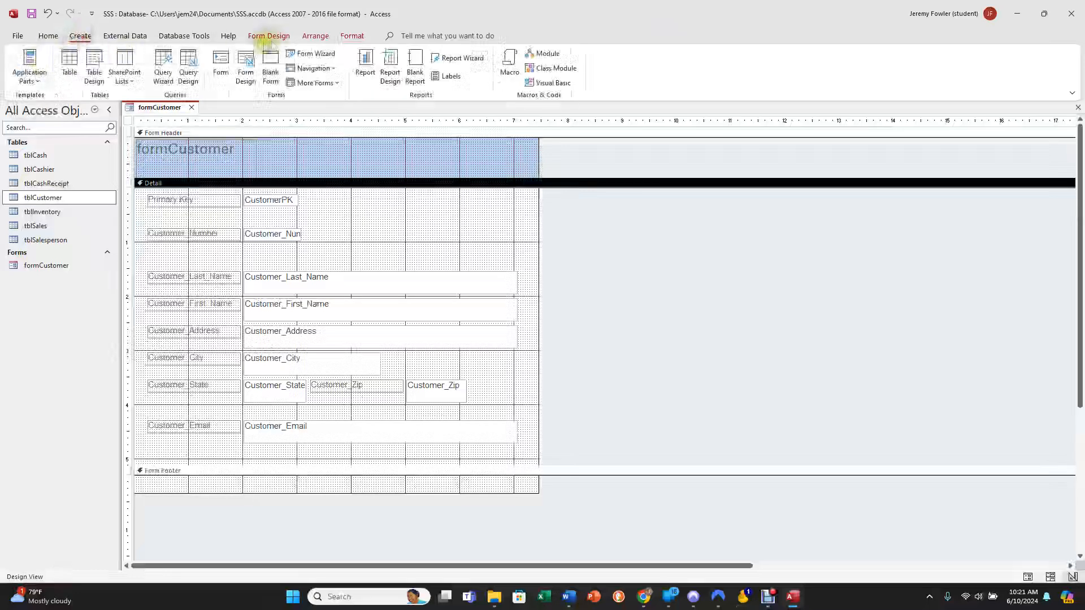
pyautogui.click(269, 36)
pyautogui.click(22, 63)
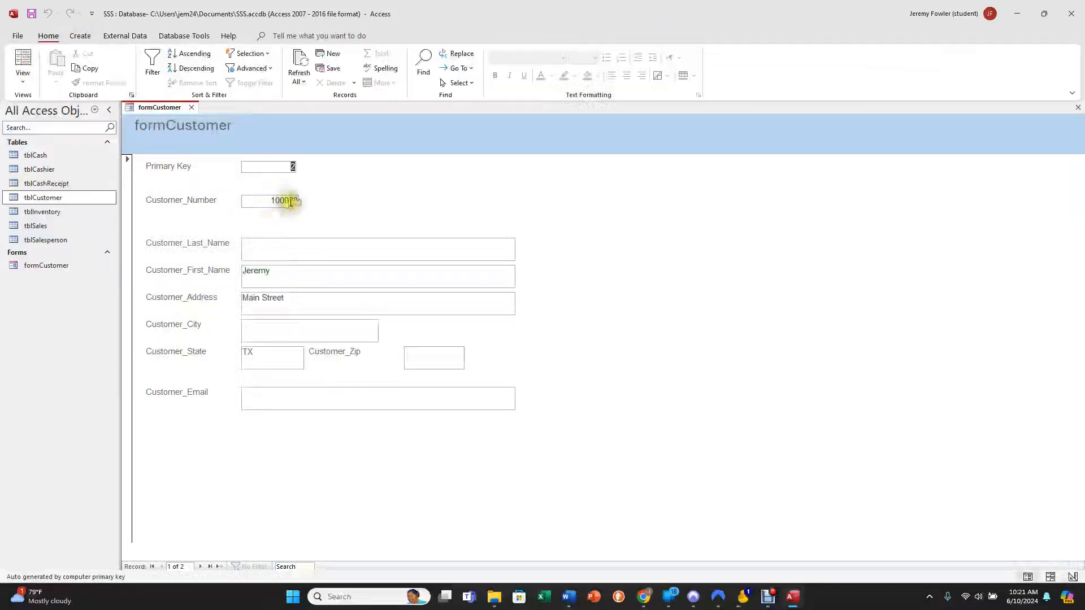
pyautogui.click(265, 249)
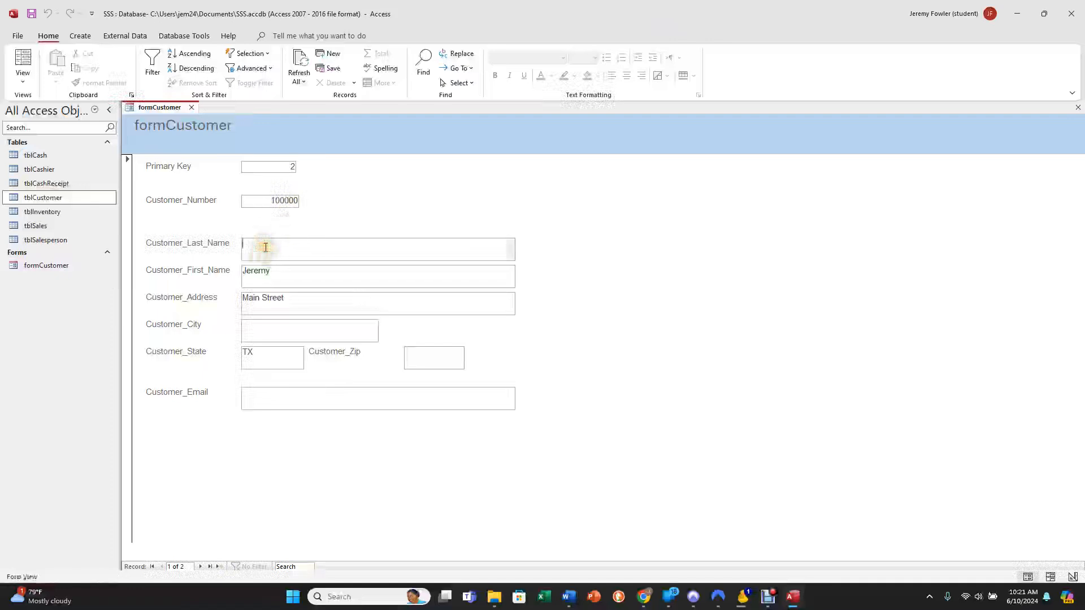
pyautogui.moveTo(293, 274); pyautogui.dragTo(230, 271)
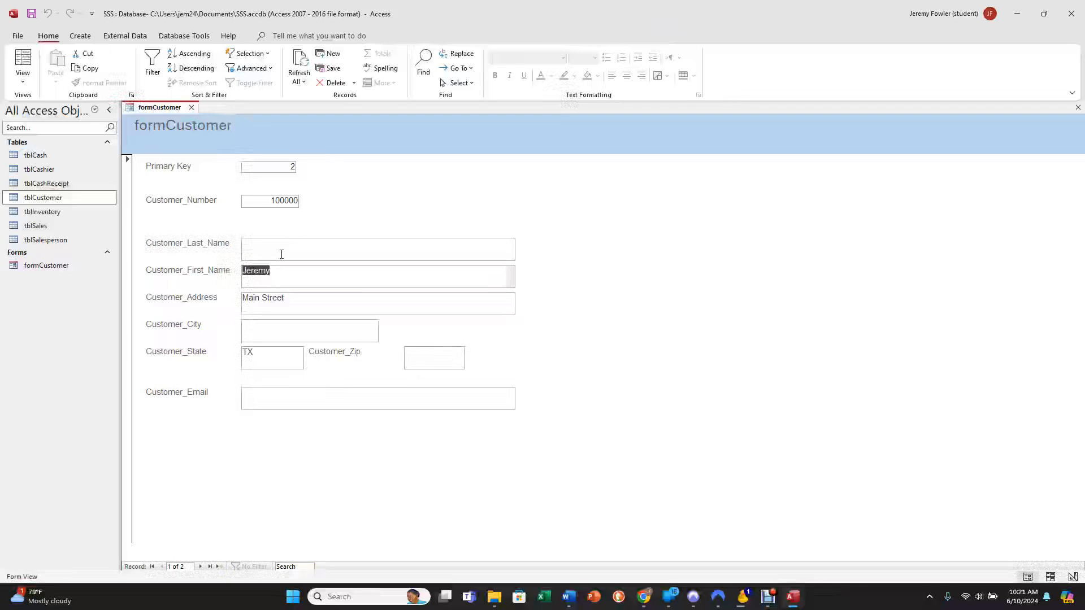
# In the first record, enter the customer's last name and set the city to Denver and the state to CO.
pyautogui.click(281, 254)
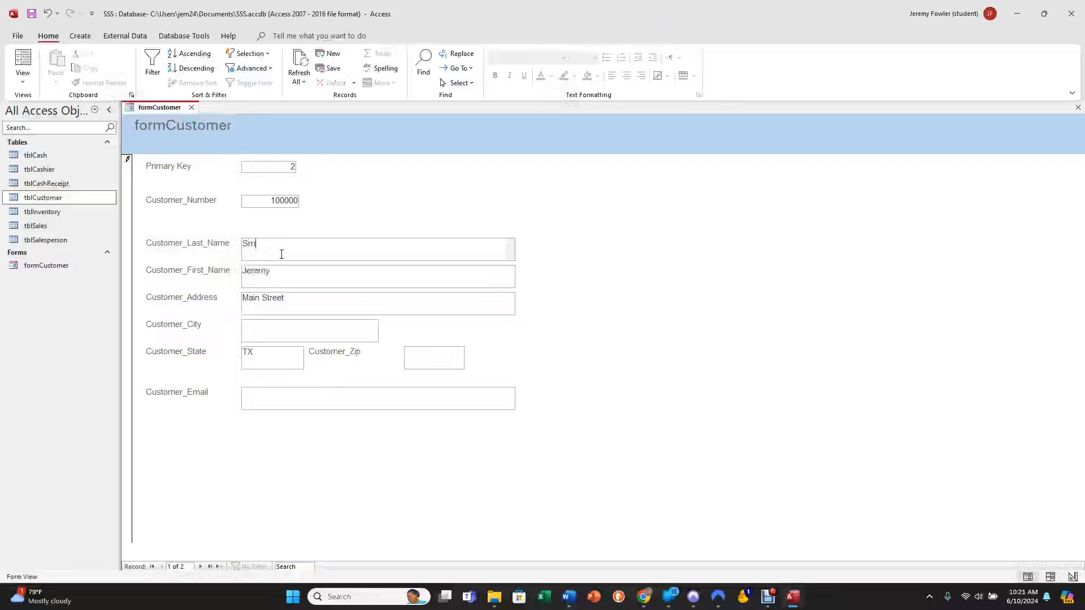
pyautogui.press('Tab')
pyautogui.press('Tab')
pyautogui.press('Tab')
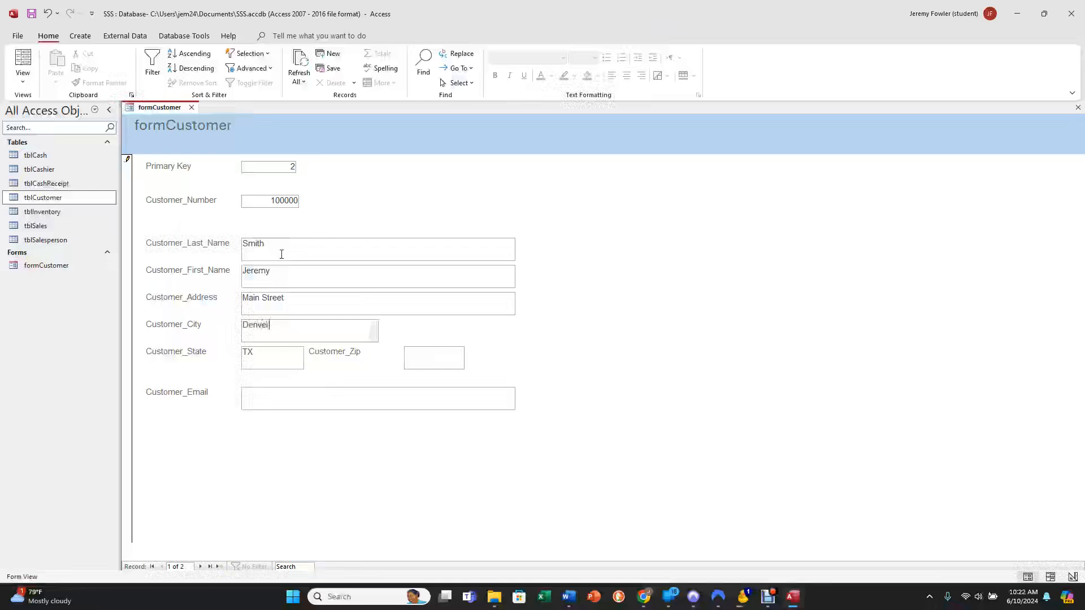
pyautogui.press('Tab')
pyautogui.write('C')
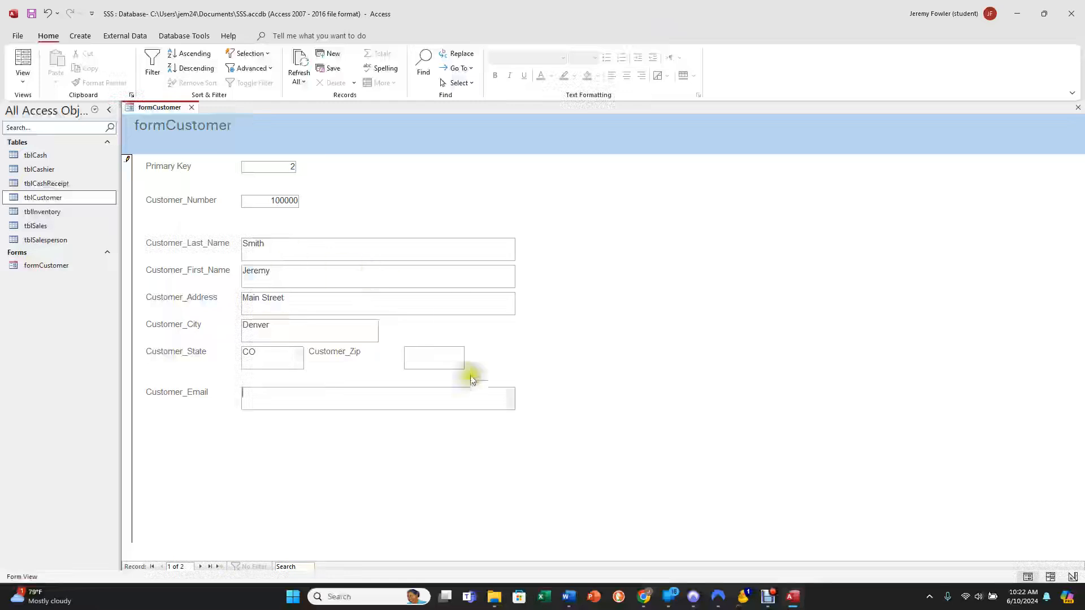
# Complete the first record with the customer's nine-digit ZIP code and e-mail address.
pyautogui.click(426, 355)
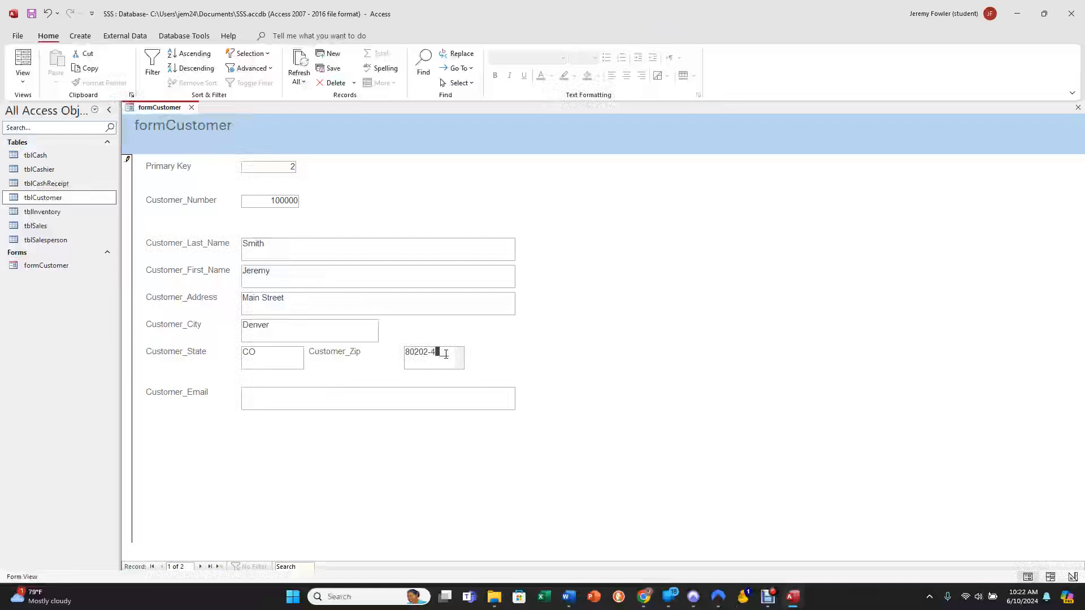
pyautogui.write('1')
pyautogui.press('Tab')
pyautogui.click(353, 394)
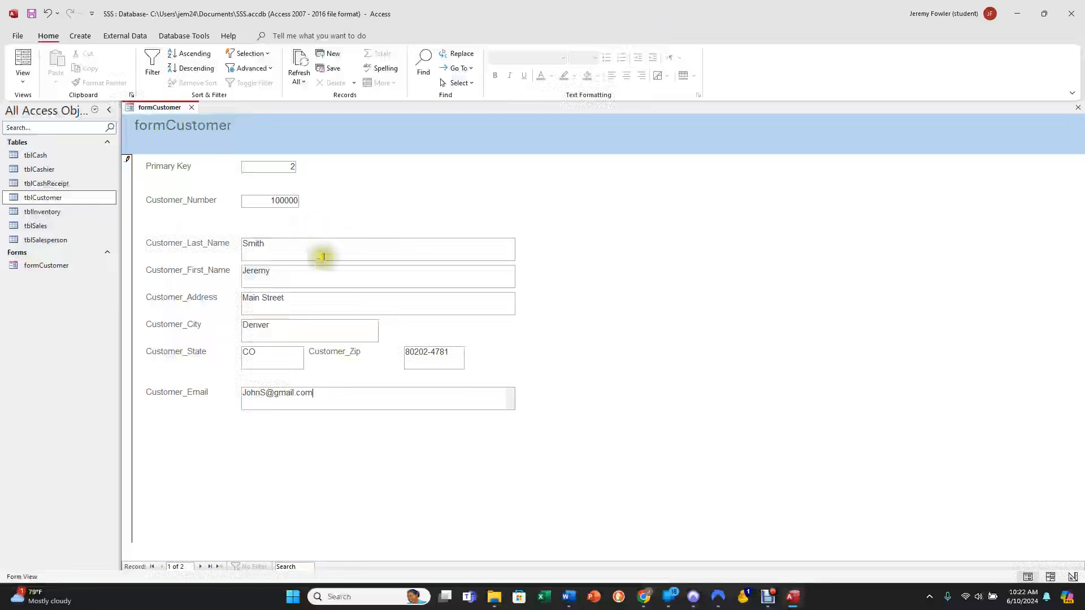
# Advance through the second record to a new blank record and inspect its Primary Key and Customer_Last_Name fields.
pyautogui.click(201, 566)
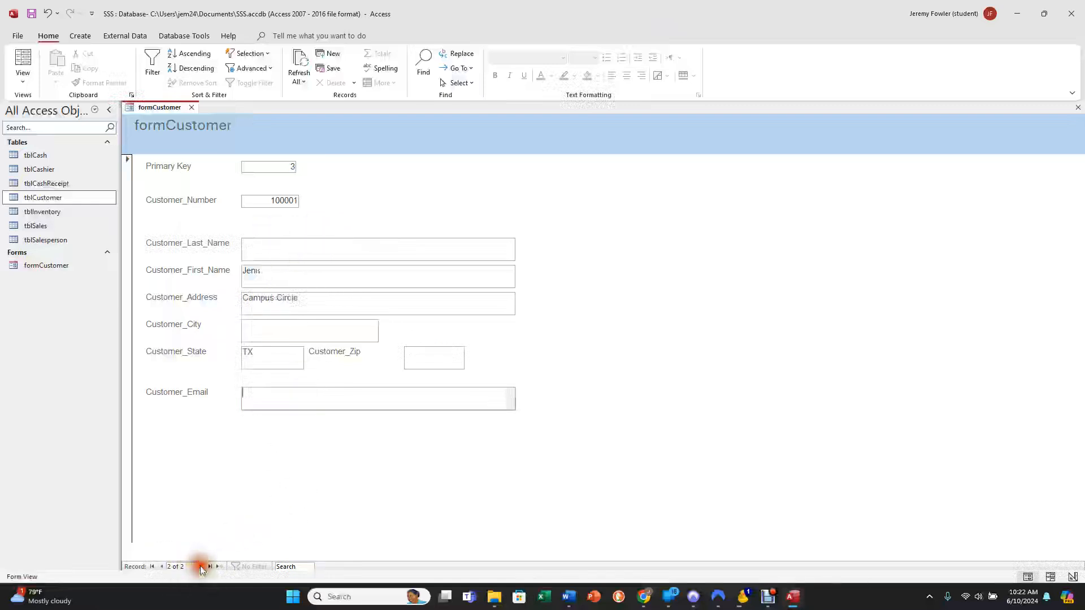
pyautogui.click(200, 566)
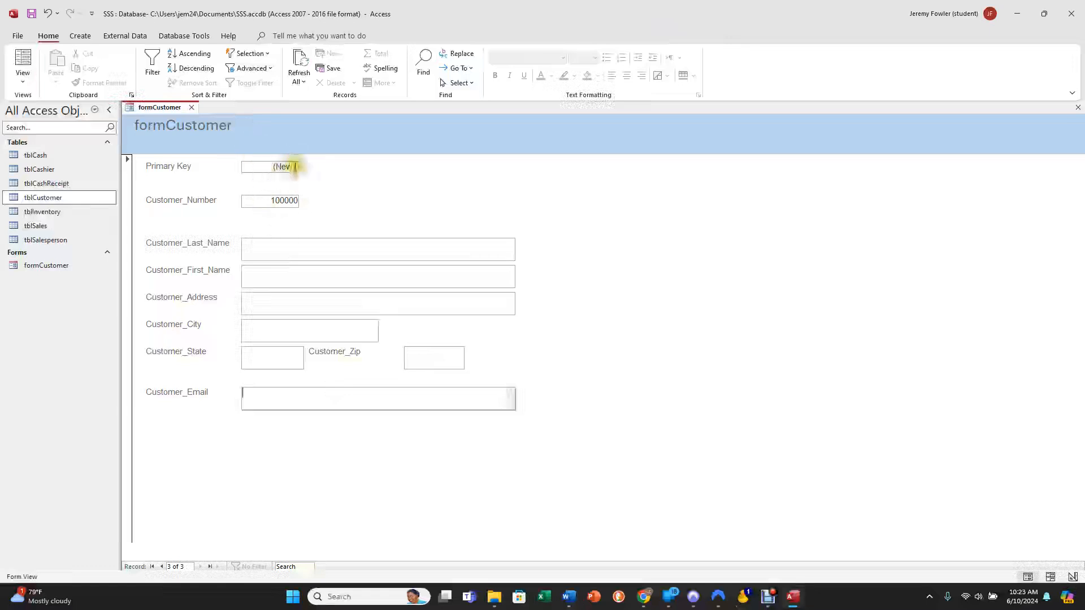
pyautogui.click(276, 167)
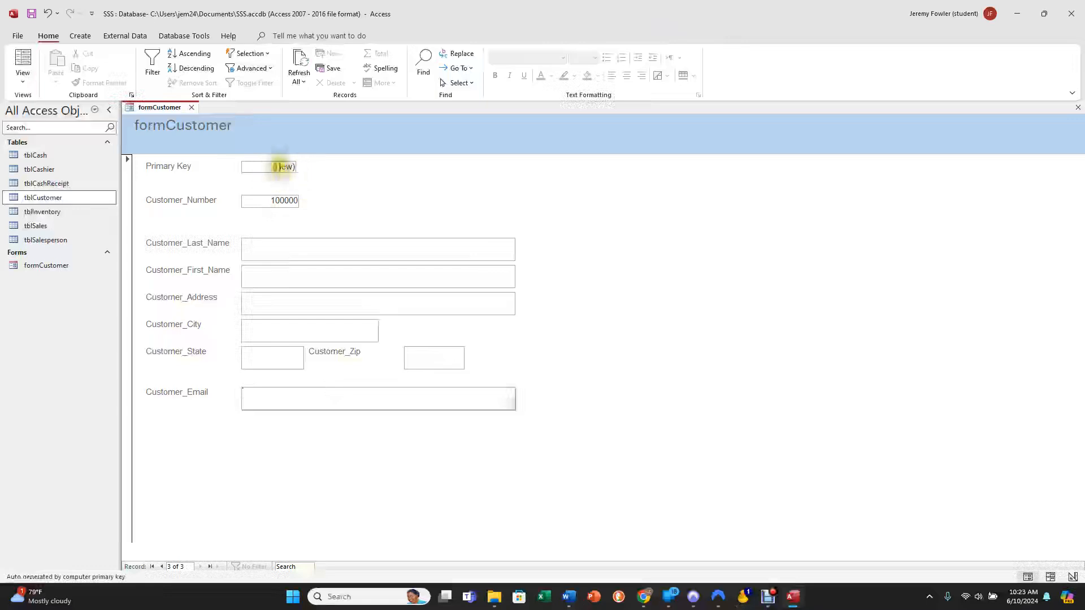
pyautogui.click(286, 171)
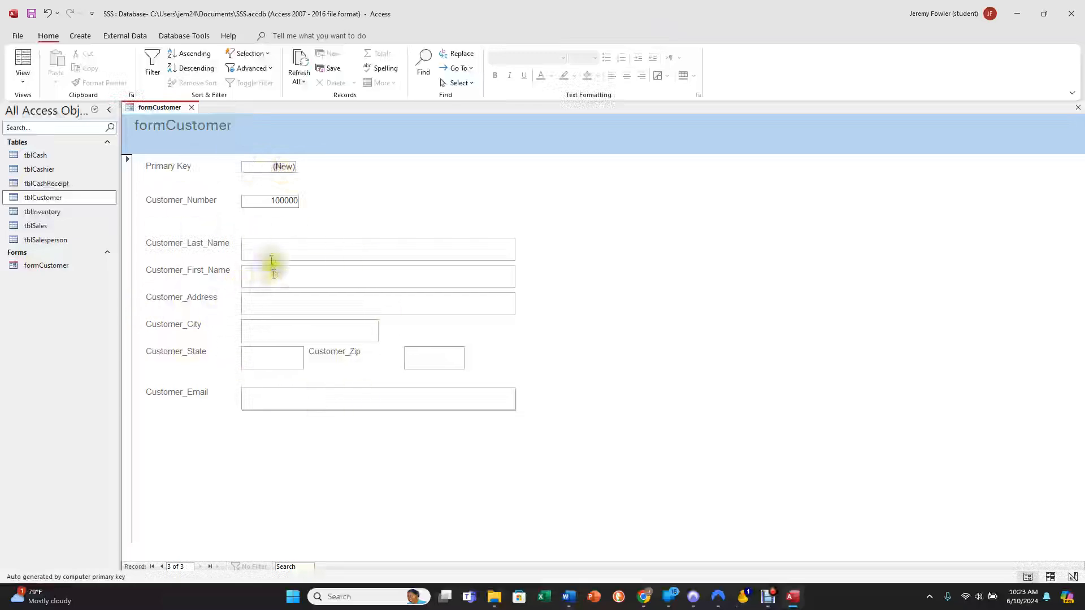
pyautogui.click(243, 242)
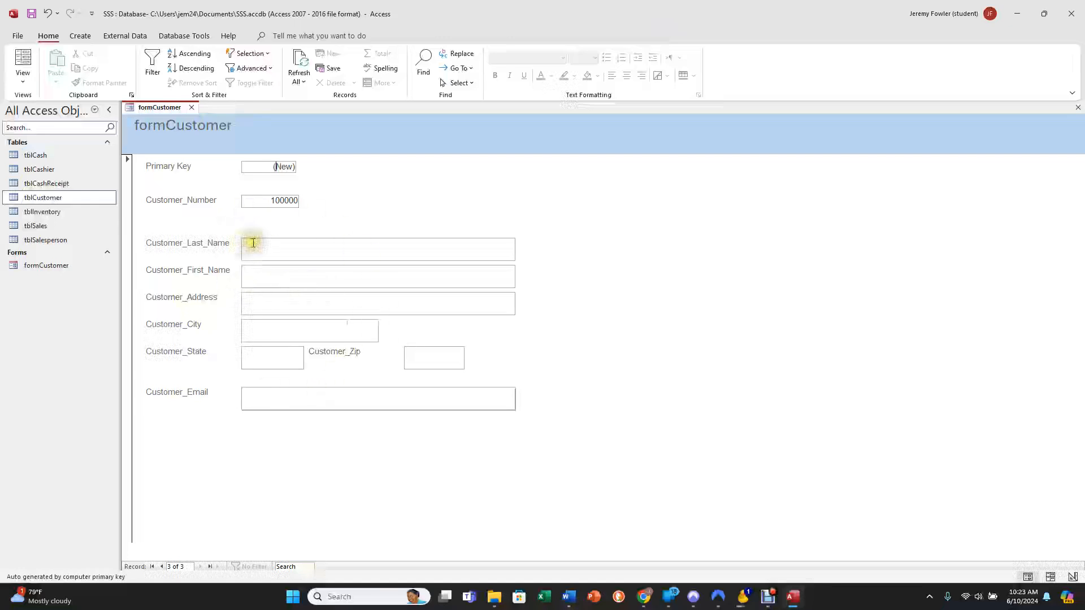
pyautogui.click(253, 243)
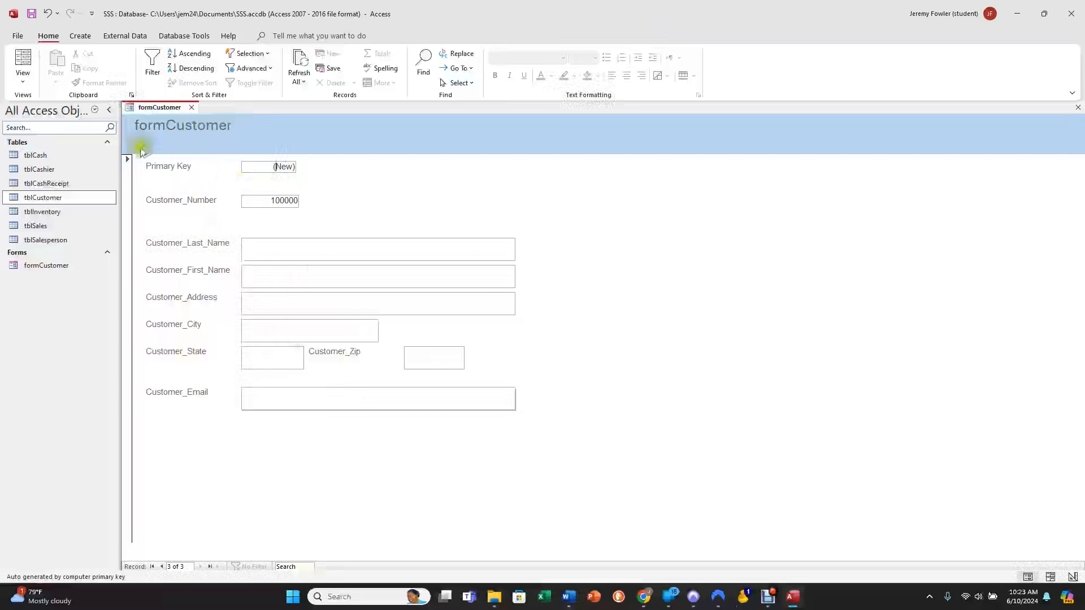
# Save and close formCustomer, and open the tblCustomer table to check the data entered through the form.
pyautogui.click(31, 14)
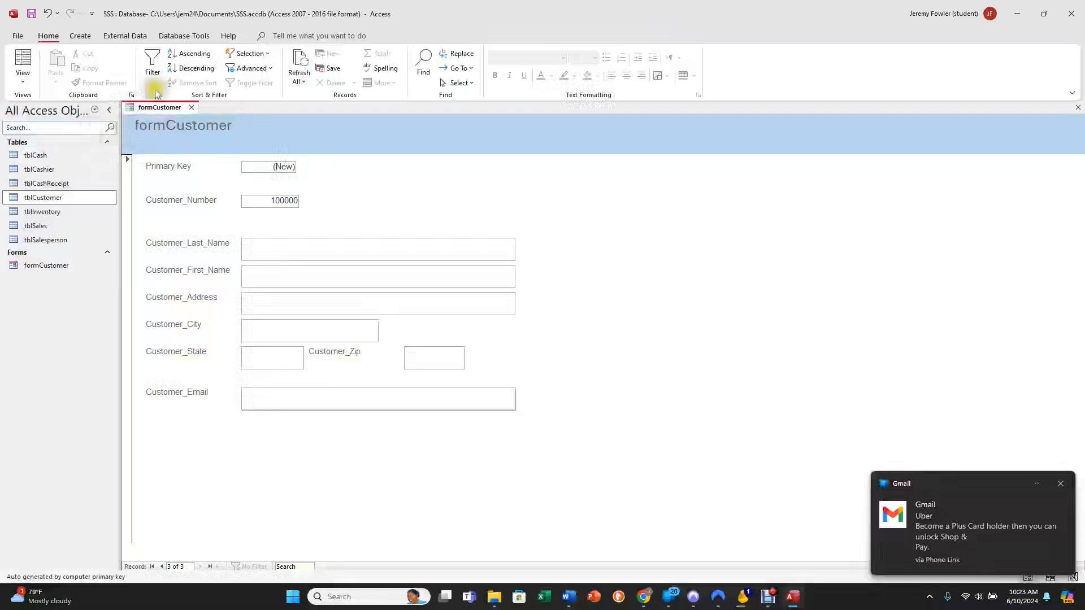
pyautogui.click(190, 108)
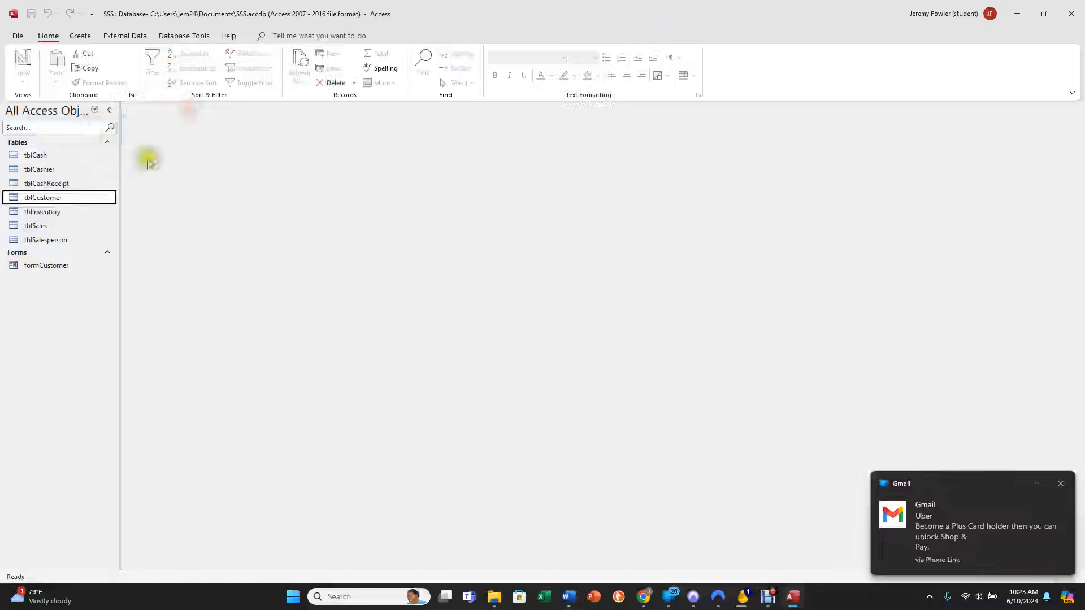
pyautogui.doubleClick(58, 201)
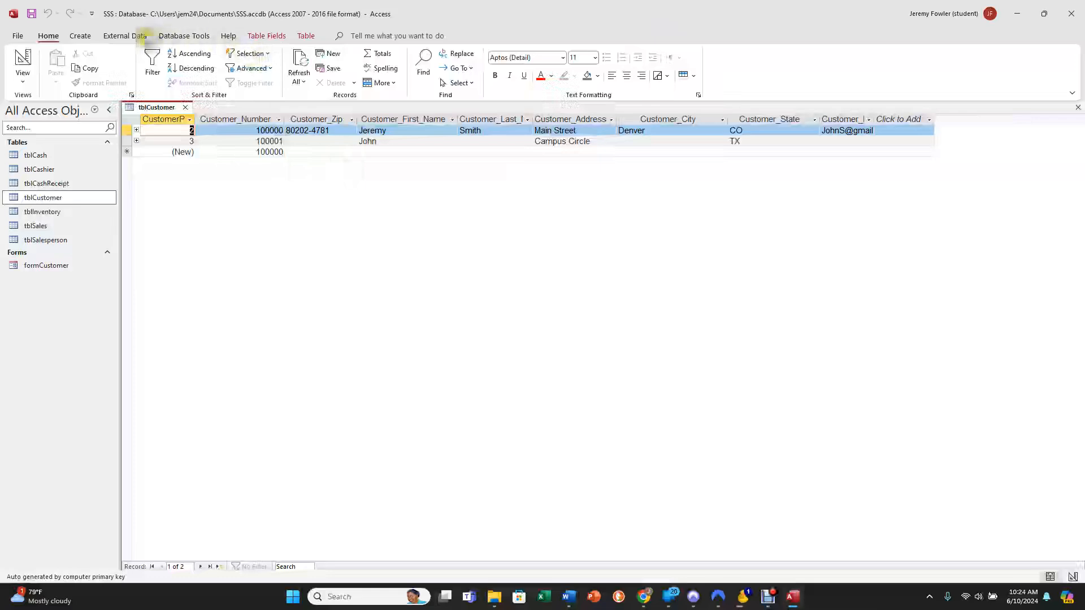
# Start getting external data from another Access database.
pyautogui.click(127, 36)
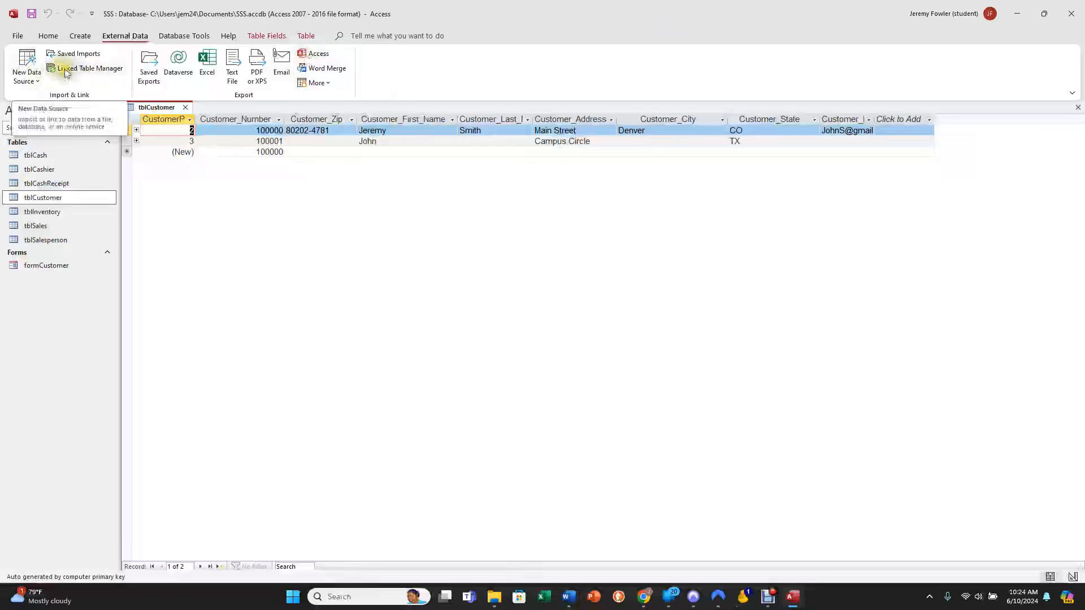
pyautogui.click(33, 64)
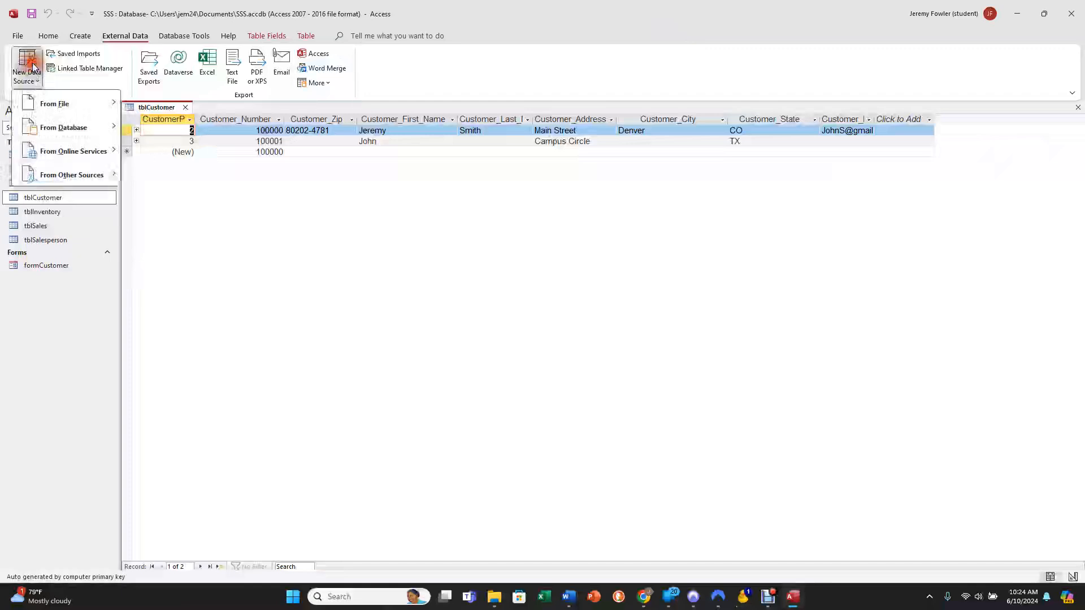
pyautogui.moveTo(42, 104)
pyautogui.moveTo(34, 129)
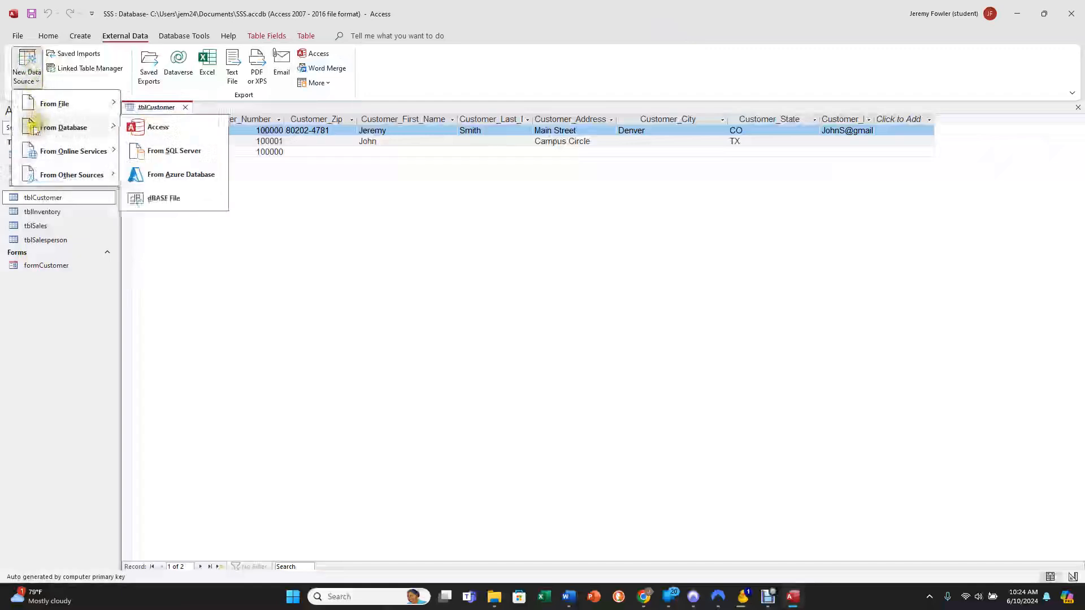
pyautogui.click(146, 132)
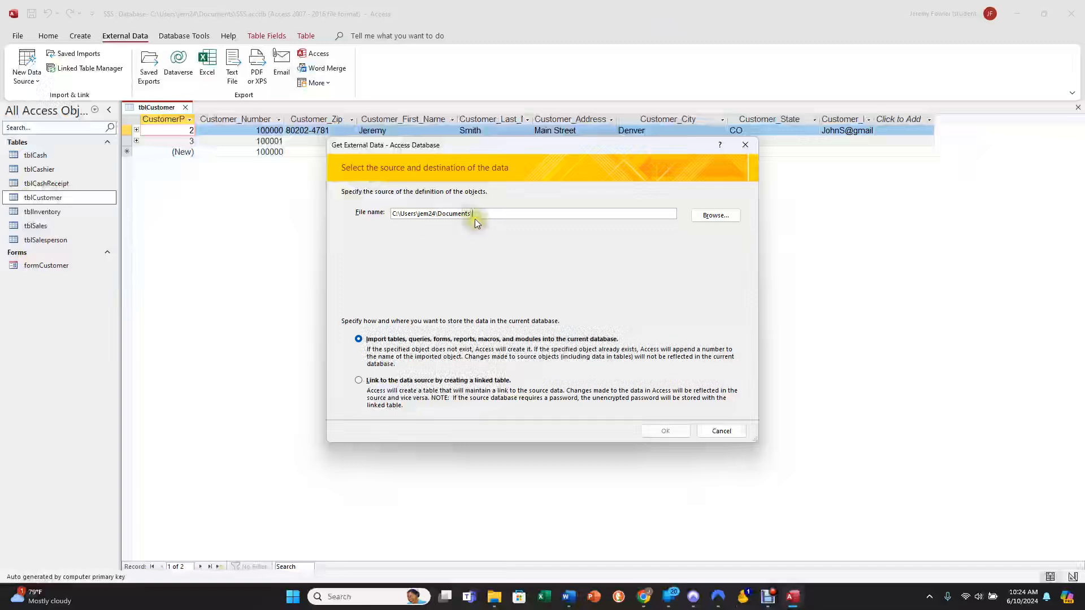
pyautogui.click(476, 215)
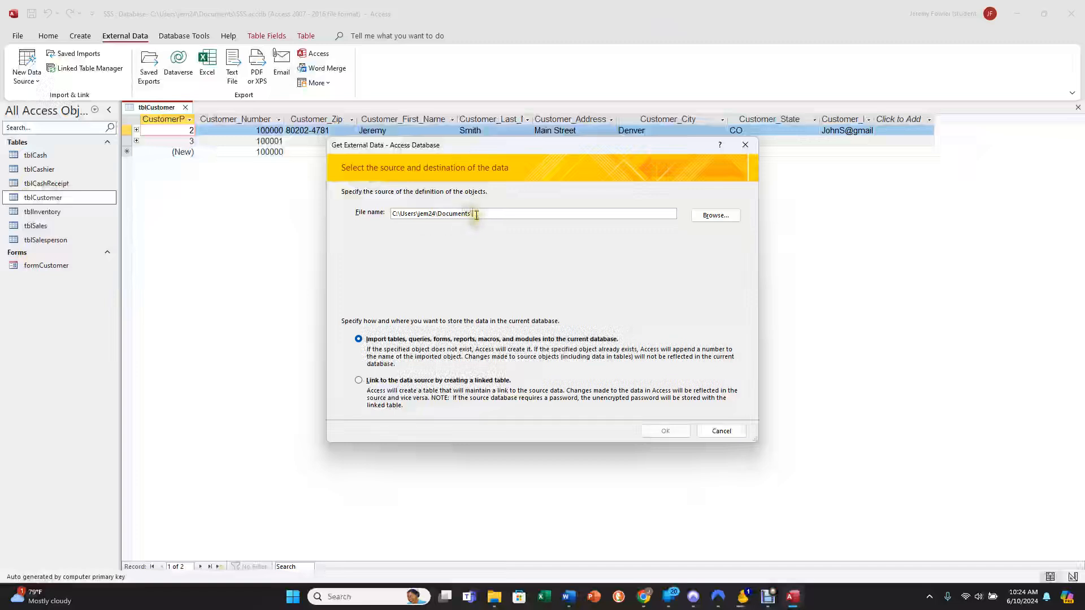
# Set the source file to SSS - Copy (2) from the Access Test for Videos folder on the Desktop.
pyautogui.click(714, 221)
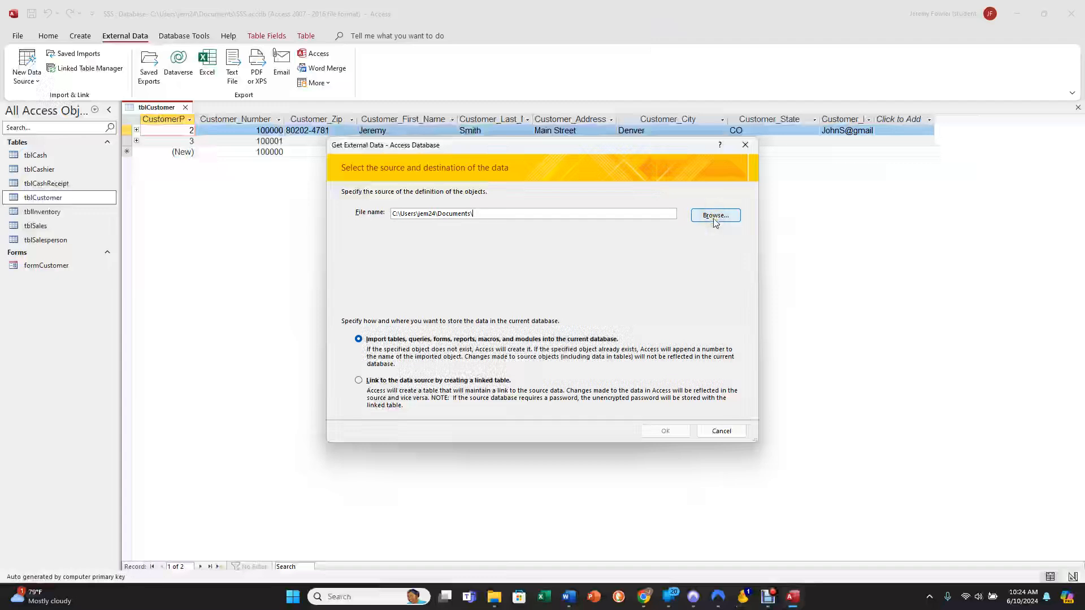
pyautogui.click(715, 217)
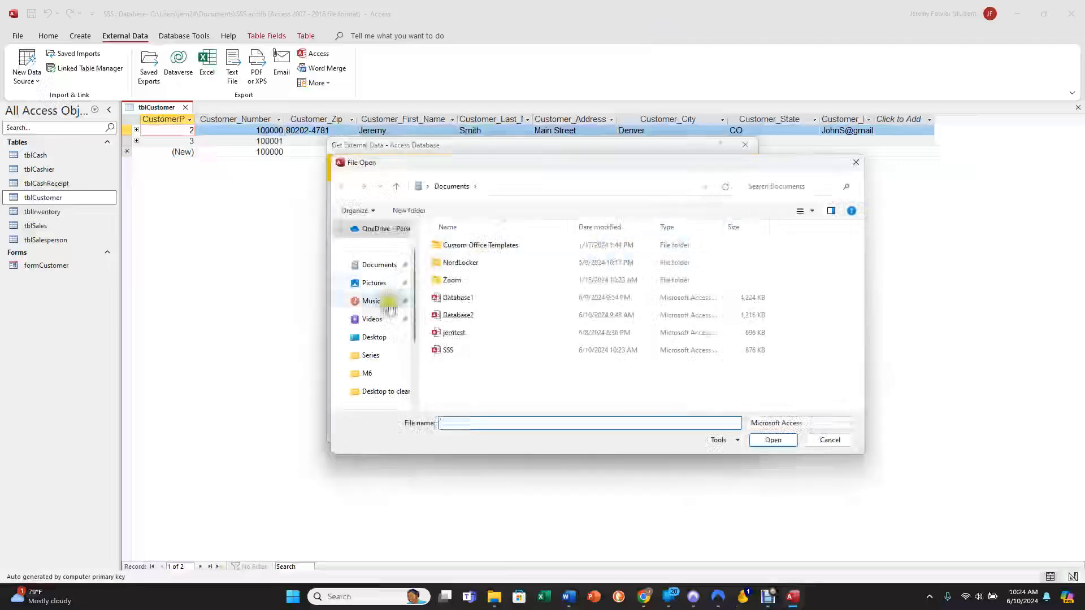
pyautogui.click(375, 336)
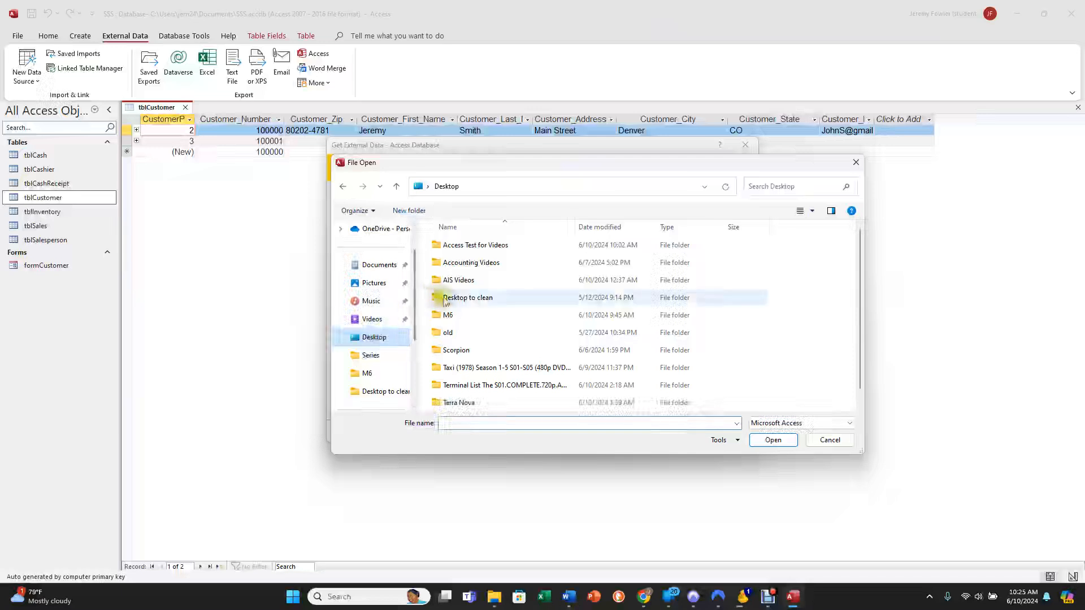
pyautogui.doubleClick(445, 249)
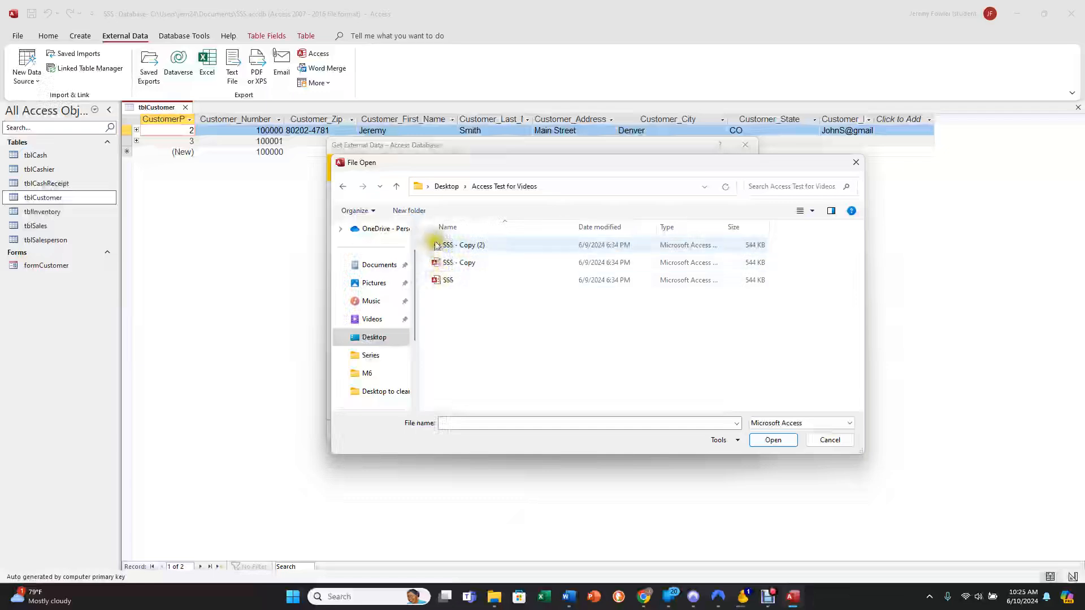
pyautogui.click(439, 247)
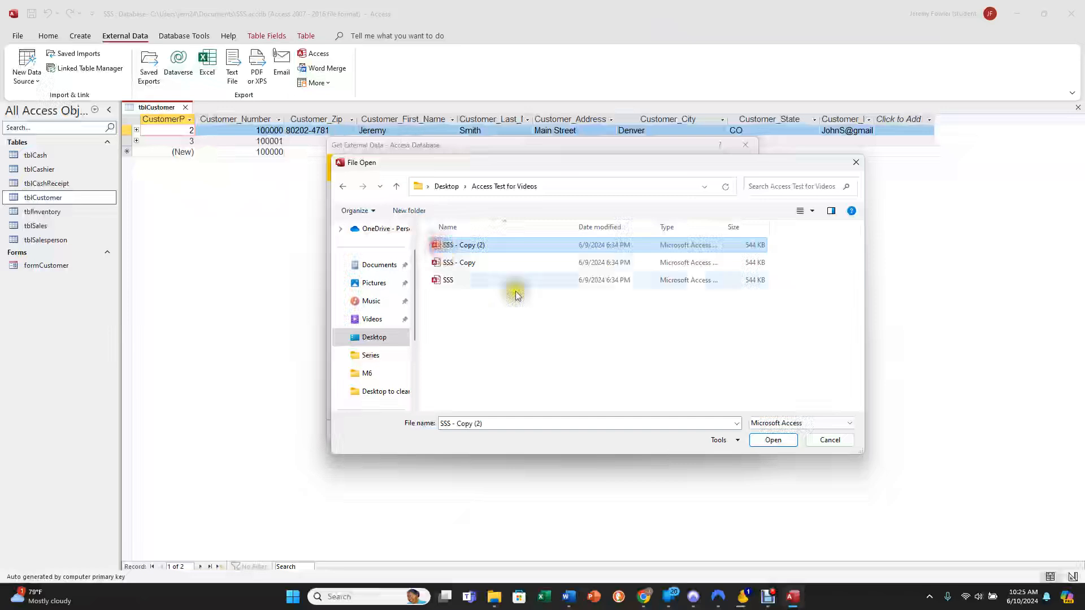
pyautogui.click(771, 440)
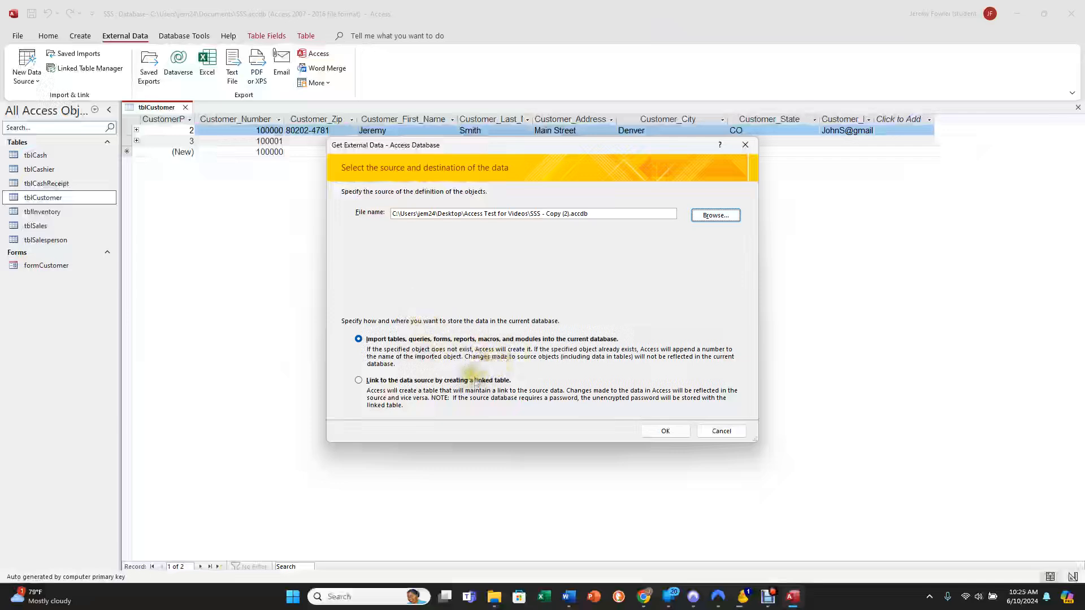
# Try to link the source database's Customer table as a linked table instead of importing it.
pyautogui.click(359, 383)
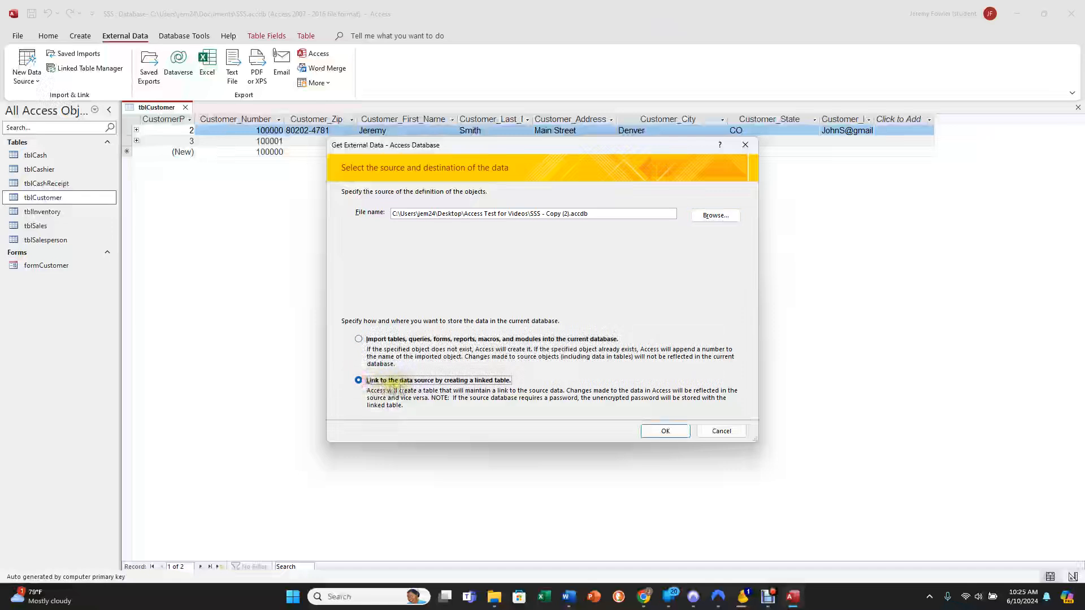
pyautogui.click(654, 430)
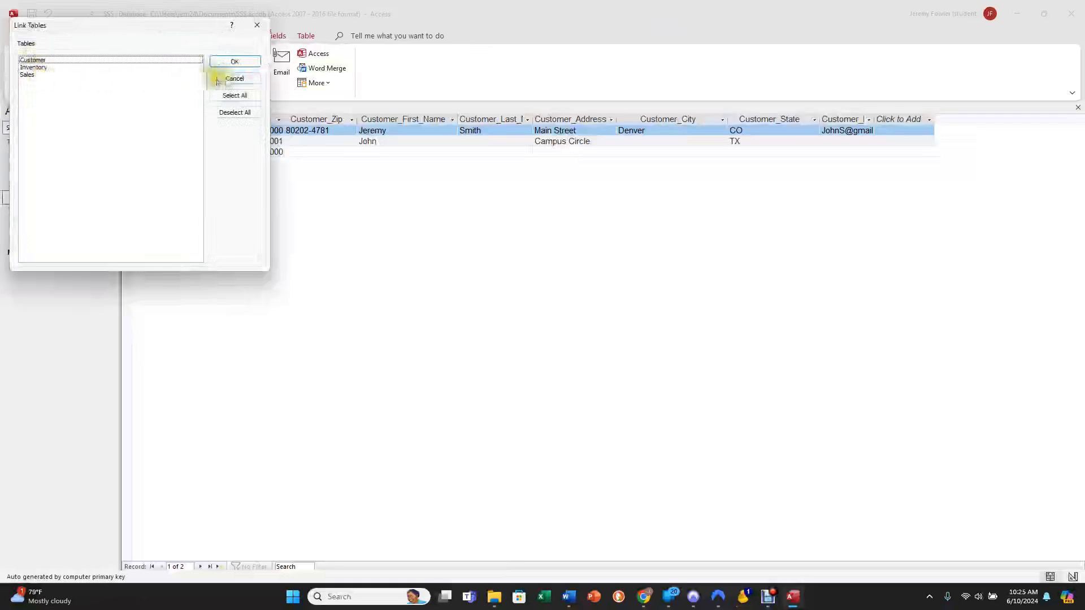
pyautogui.click(89, 60)
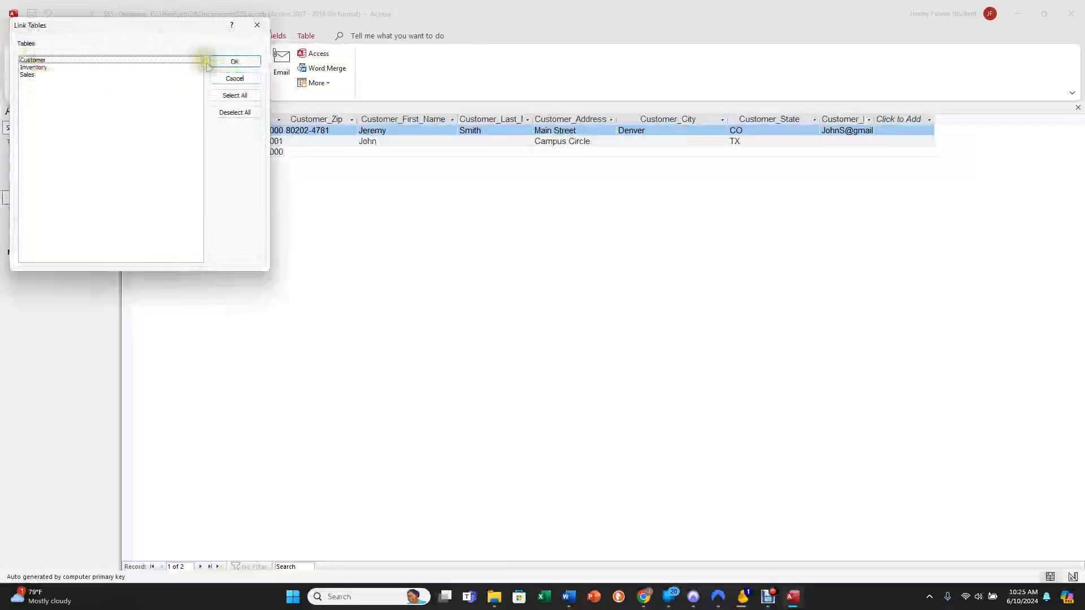
pyautogui.click(229, 64)
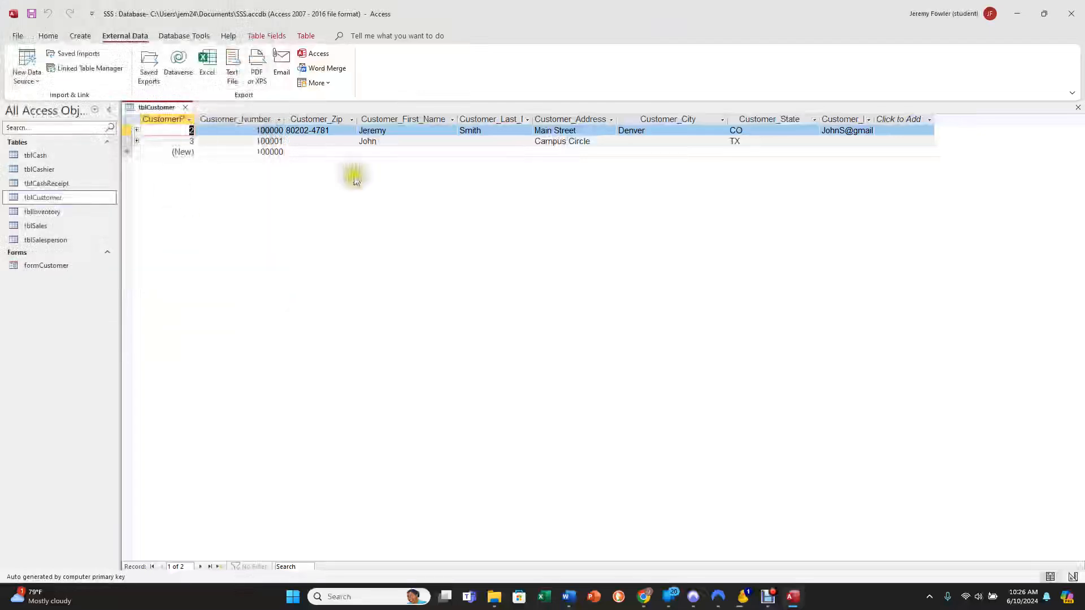